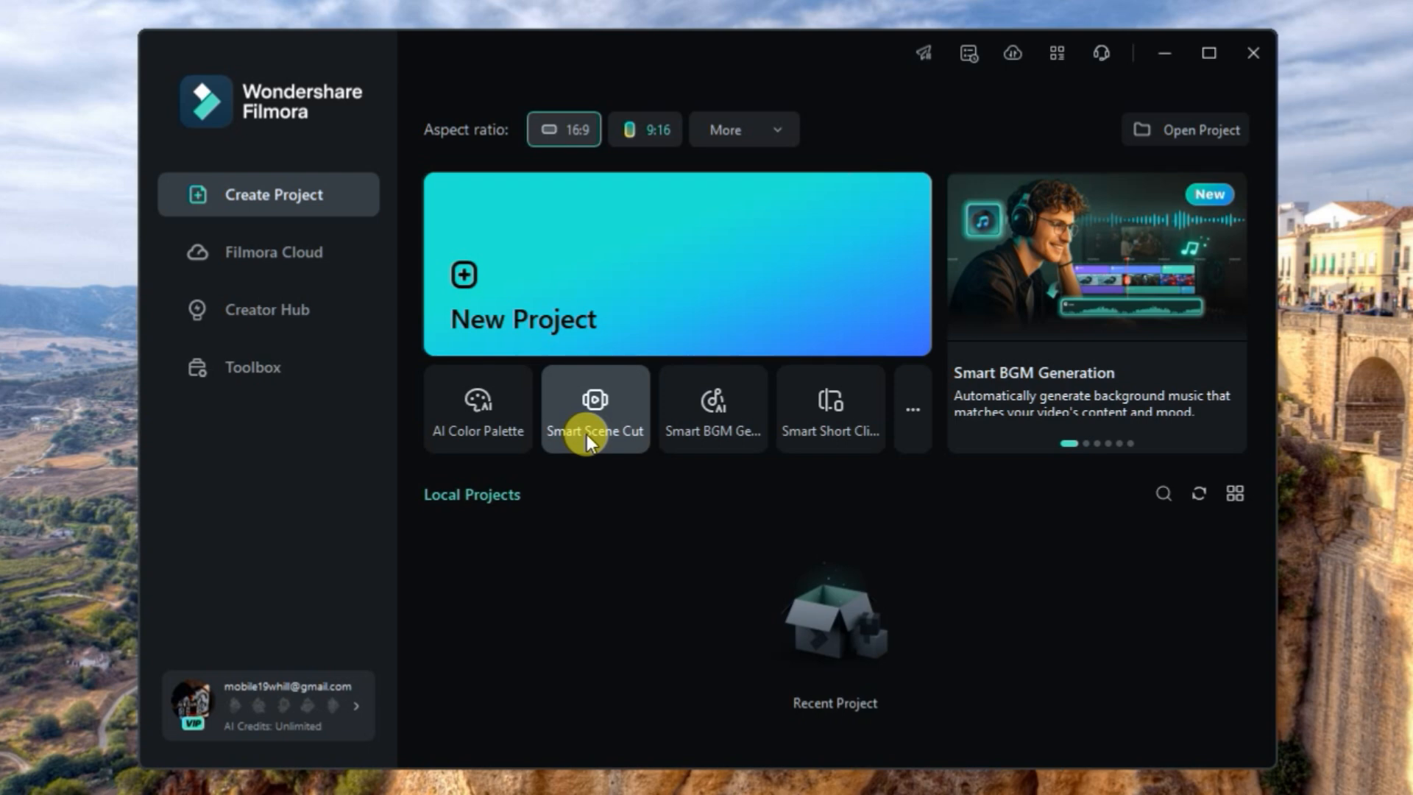
{"action": "mouse_move", "coordinate": [587, 434]}
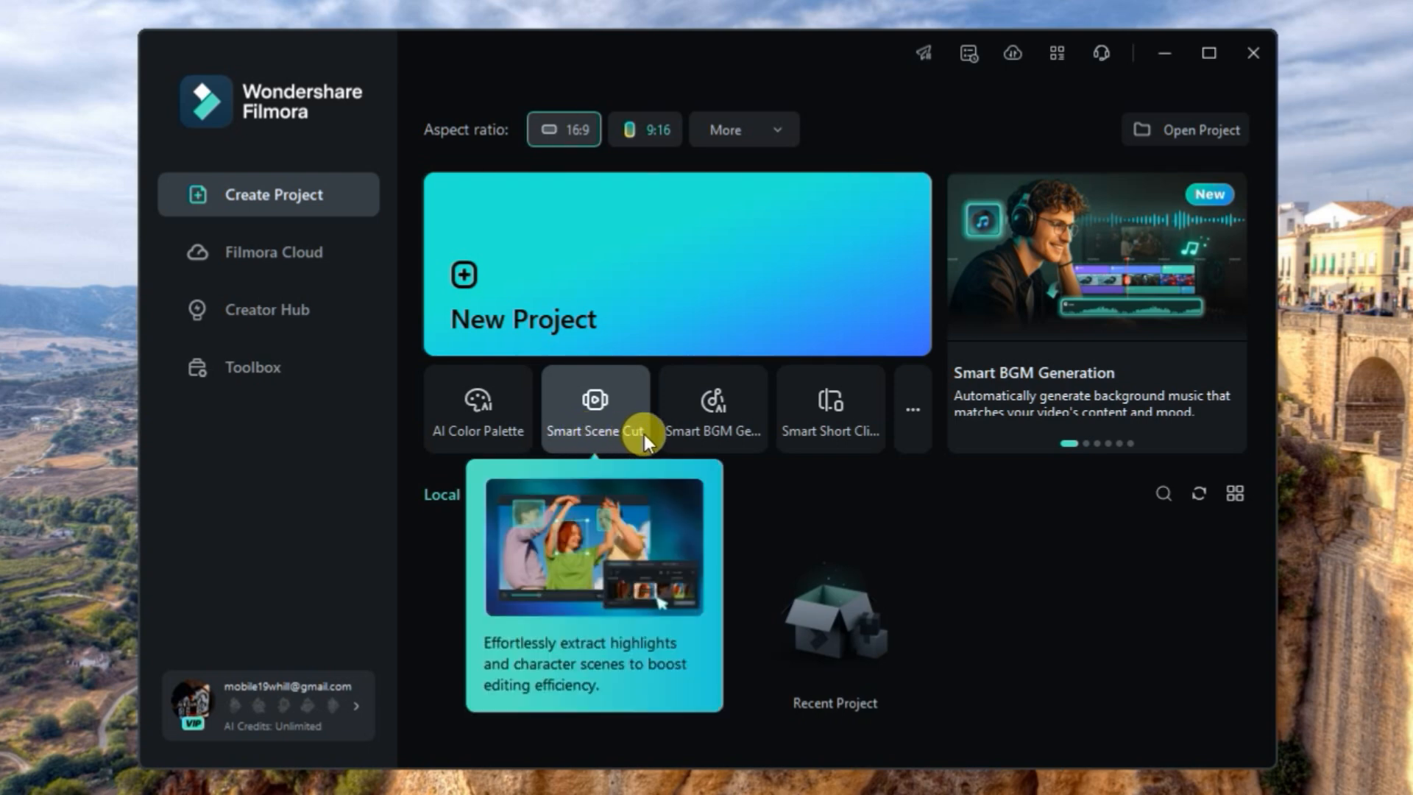
{"action": "mouse_move", "coordinate": [709, 435]}
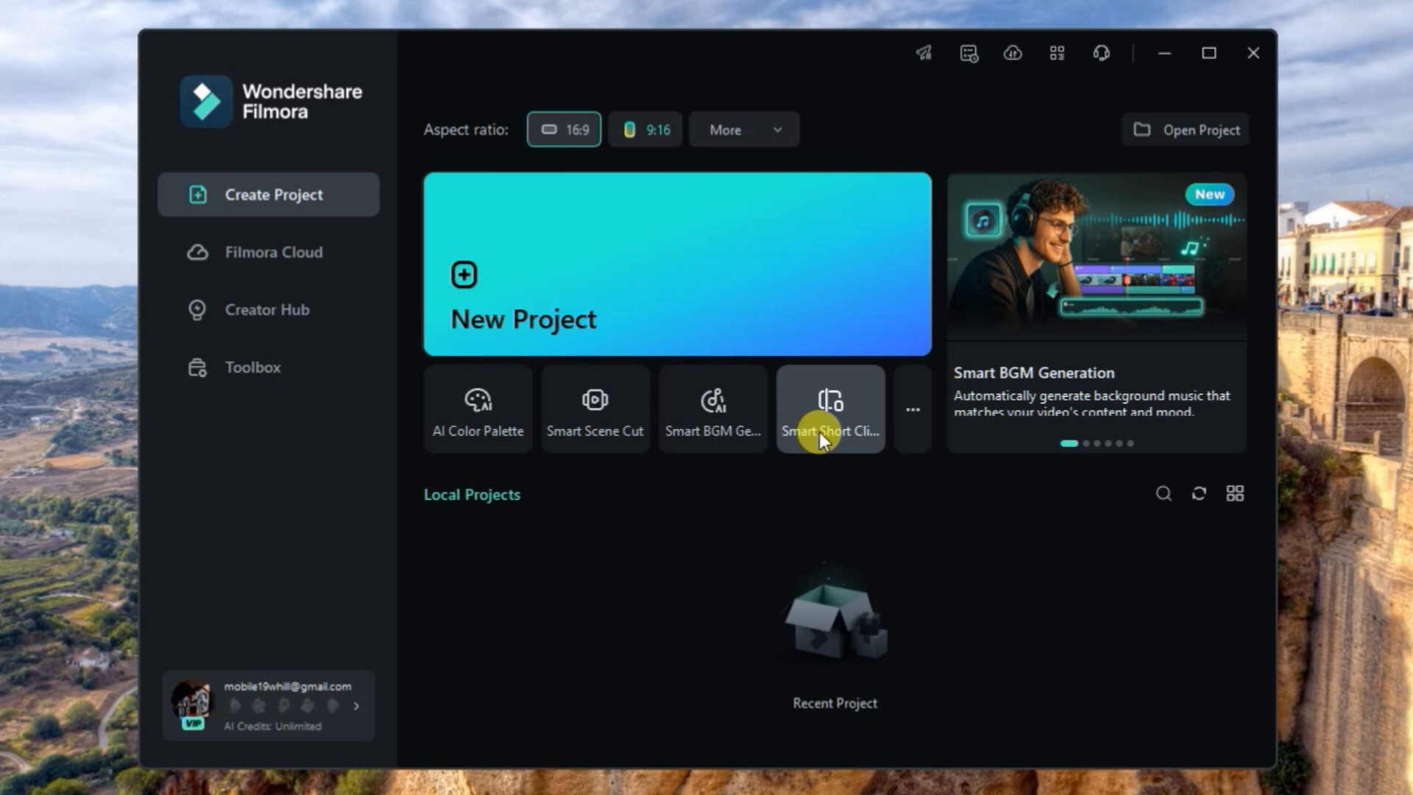
{"action": "mouse_move", "coordinate": [823, 433]}
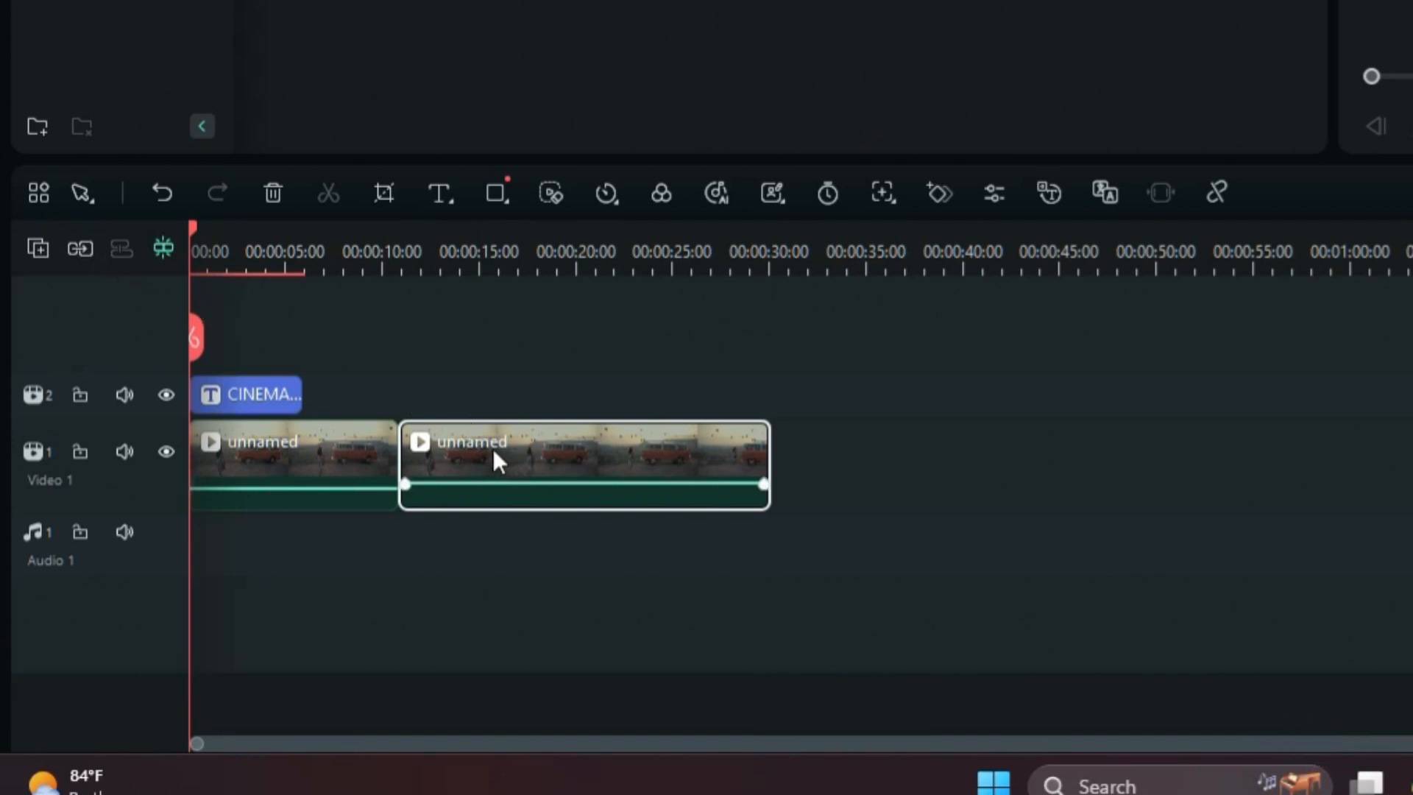
Step: Turn on the magnetic timeline with the second video clip moved apart, and try to pull that clip away again
{"action": "left_click_drag", "start_coordinate": [495, 460], "coordinate": [748, 460]}
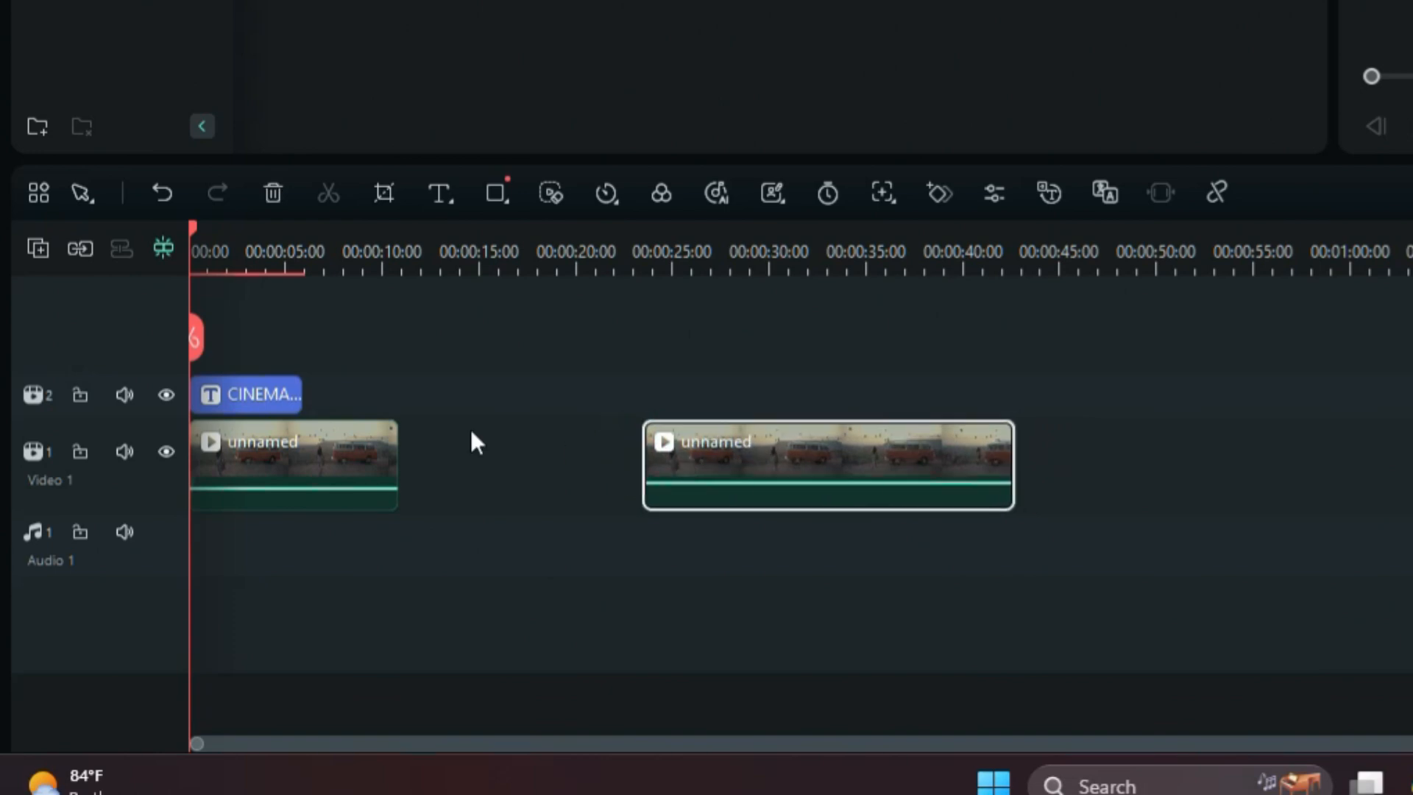
{"action": "left_click", "coordinate": [85, 248]}
{"action": "left_click", "coordinate": [623, 448]}
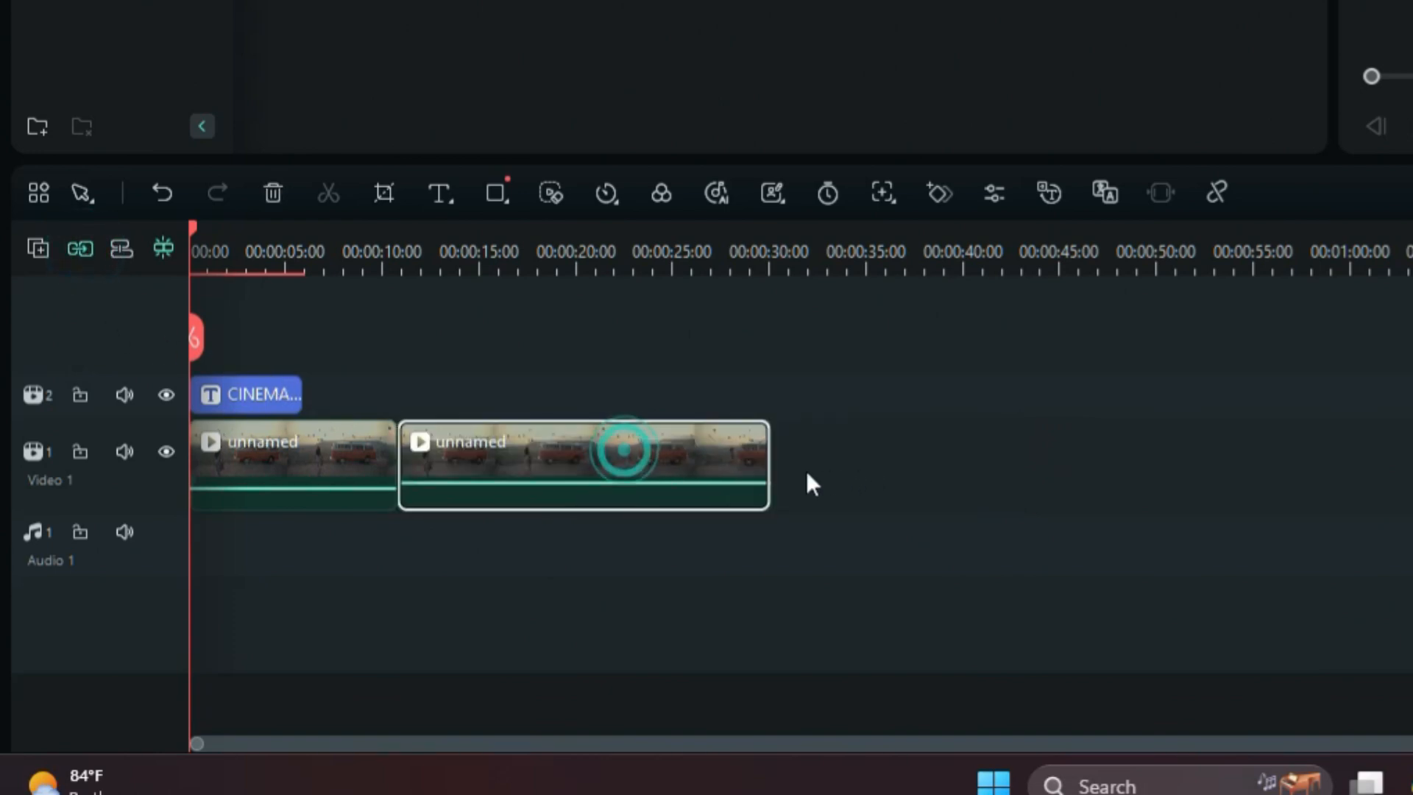
{"action": "left_click_drag", "start_coordinate": [570, 454], "coordinate": [881, 466]}
{"action": "left_click_drag", "start_coordinate": [519, 471], "coordinate": [749, 473]}
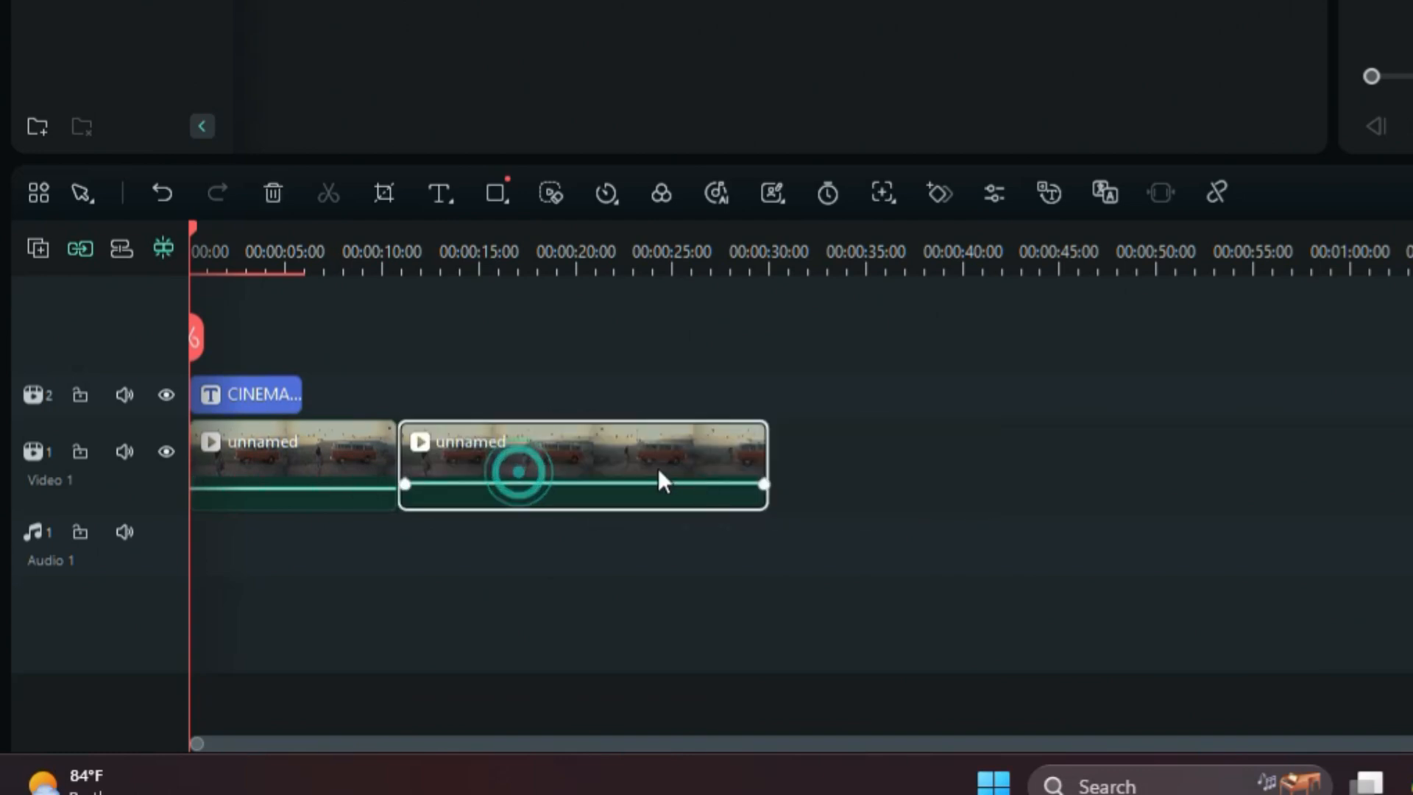
Step: Move the second video clip apart with the magnetic timeline off, and turn it back on to close the gap
{"action": "left_click", "coordinate": [80, 248]}
{"action": "left_click_drag", "start_coordinate": [496, 436], "coordinate": [776, 467]}
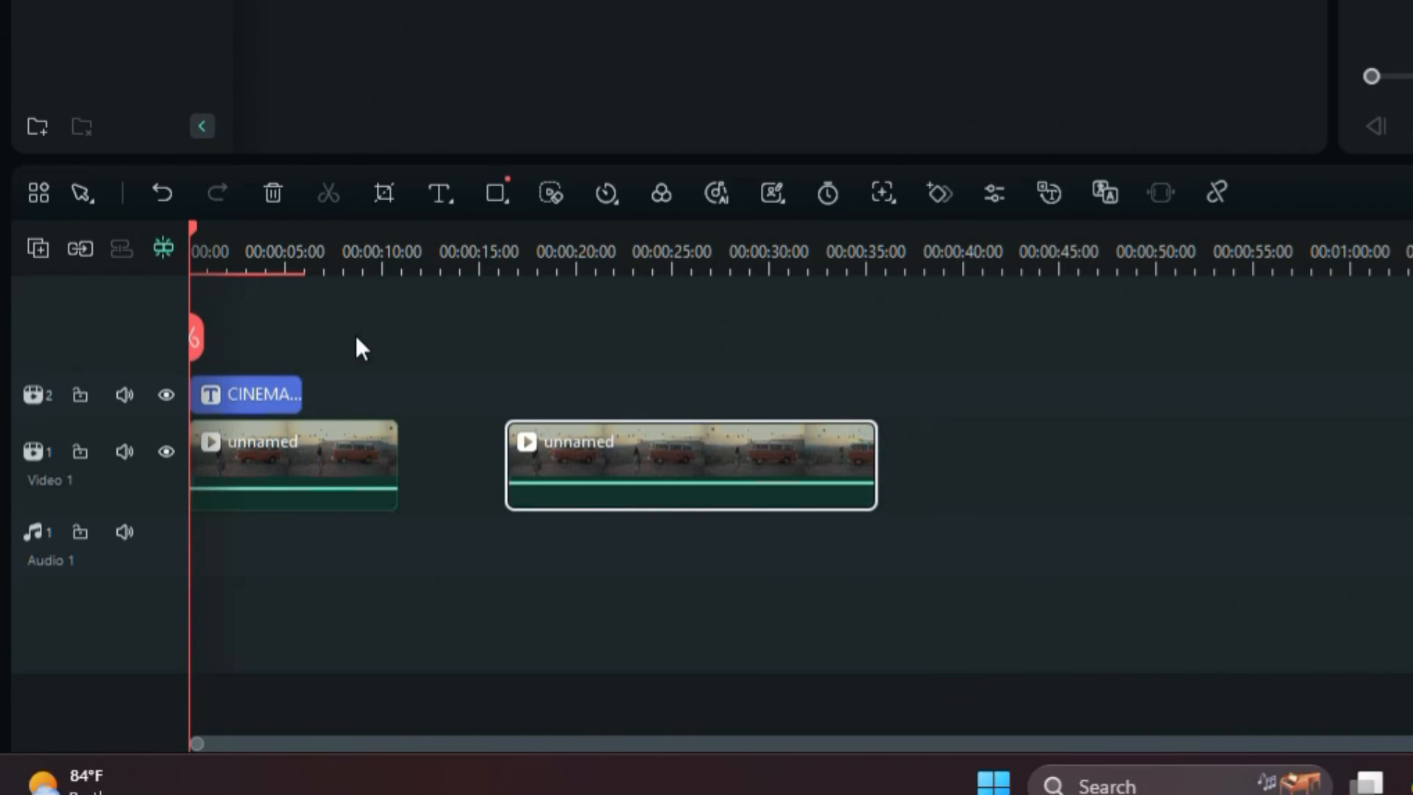
{"action": "left_click", "coordinate": [87, 250]}
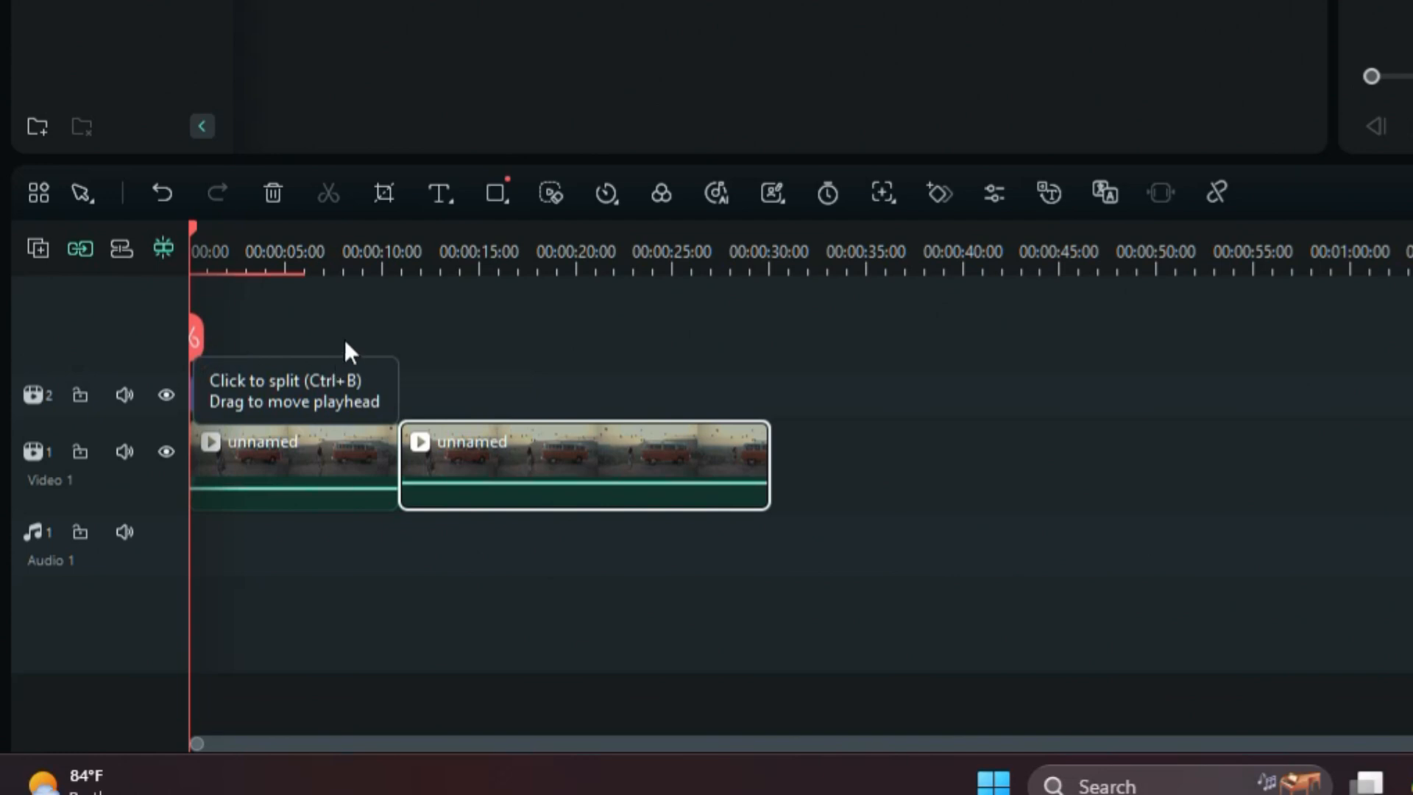
Step: Turn on linking of upper-track clips to the main track, and try moving the first video clip with its CINEMA title
{"action": "left_click_drag", "start_coordinate": [272, 329], "coordinate": [368, 496]}
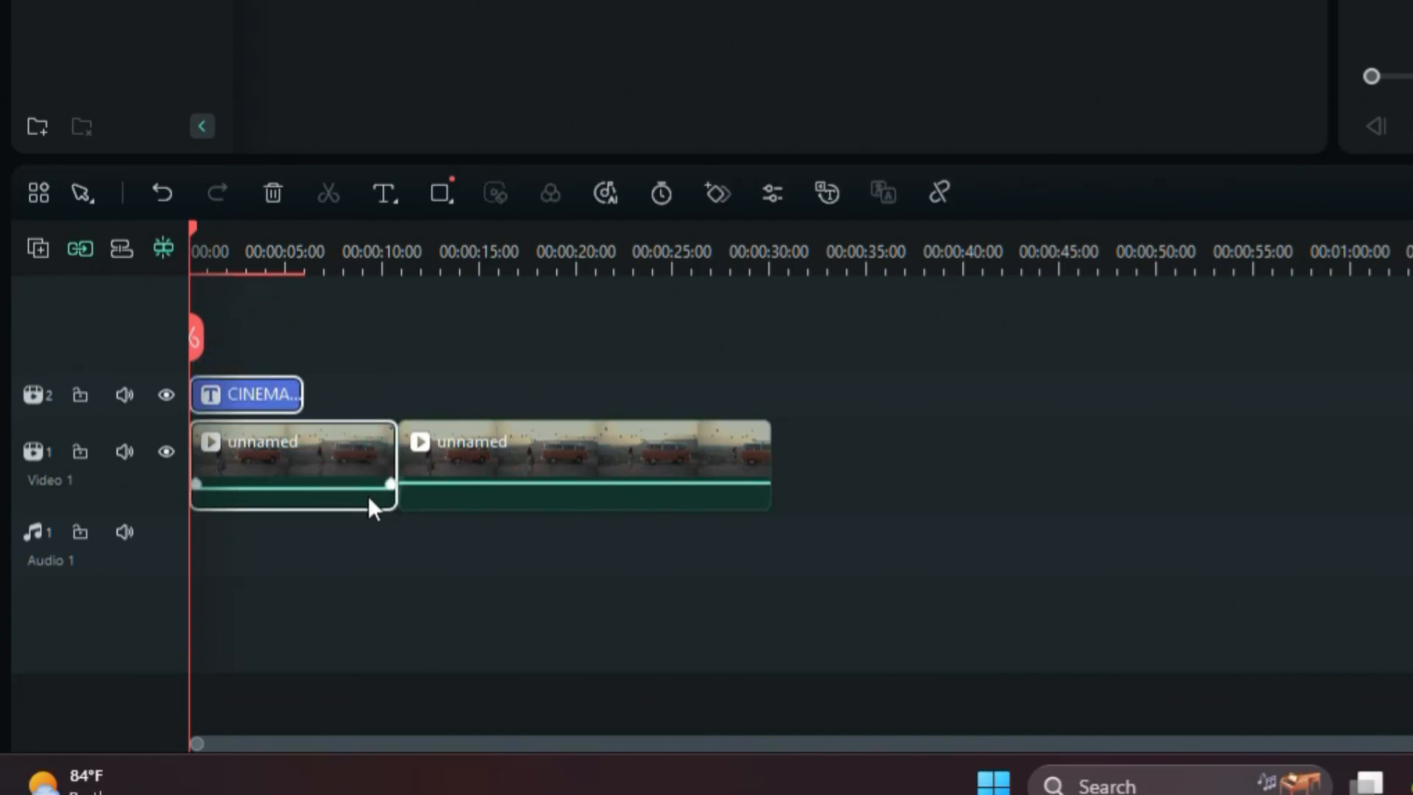
{"action": "left_click_drag", "start_coordinate": [302, 452], "coordinate": [244, 417]}
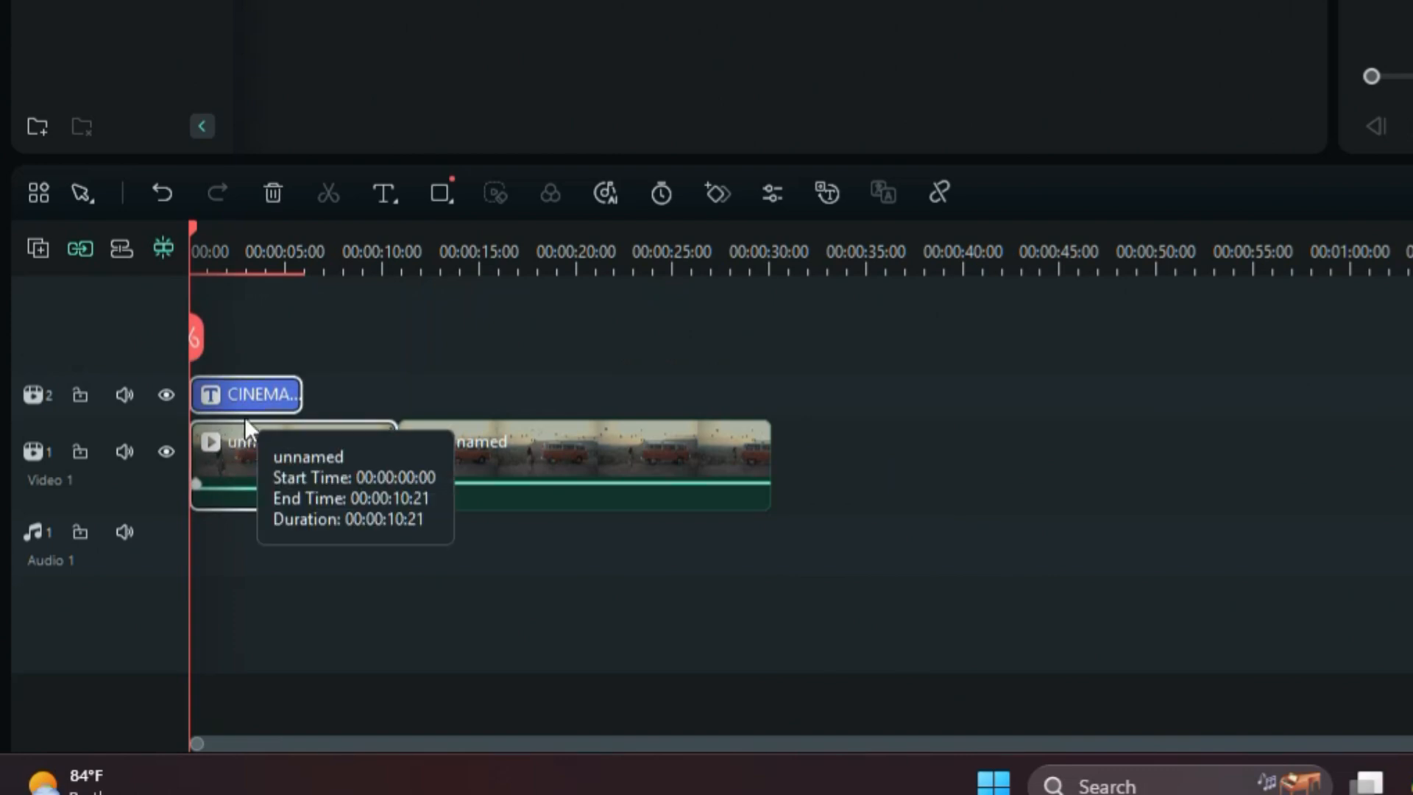
{"action": "left_click", "coordinate": [118, 250]}
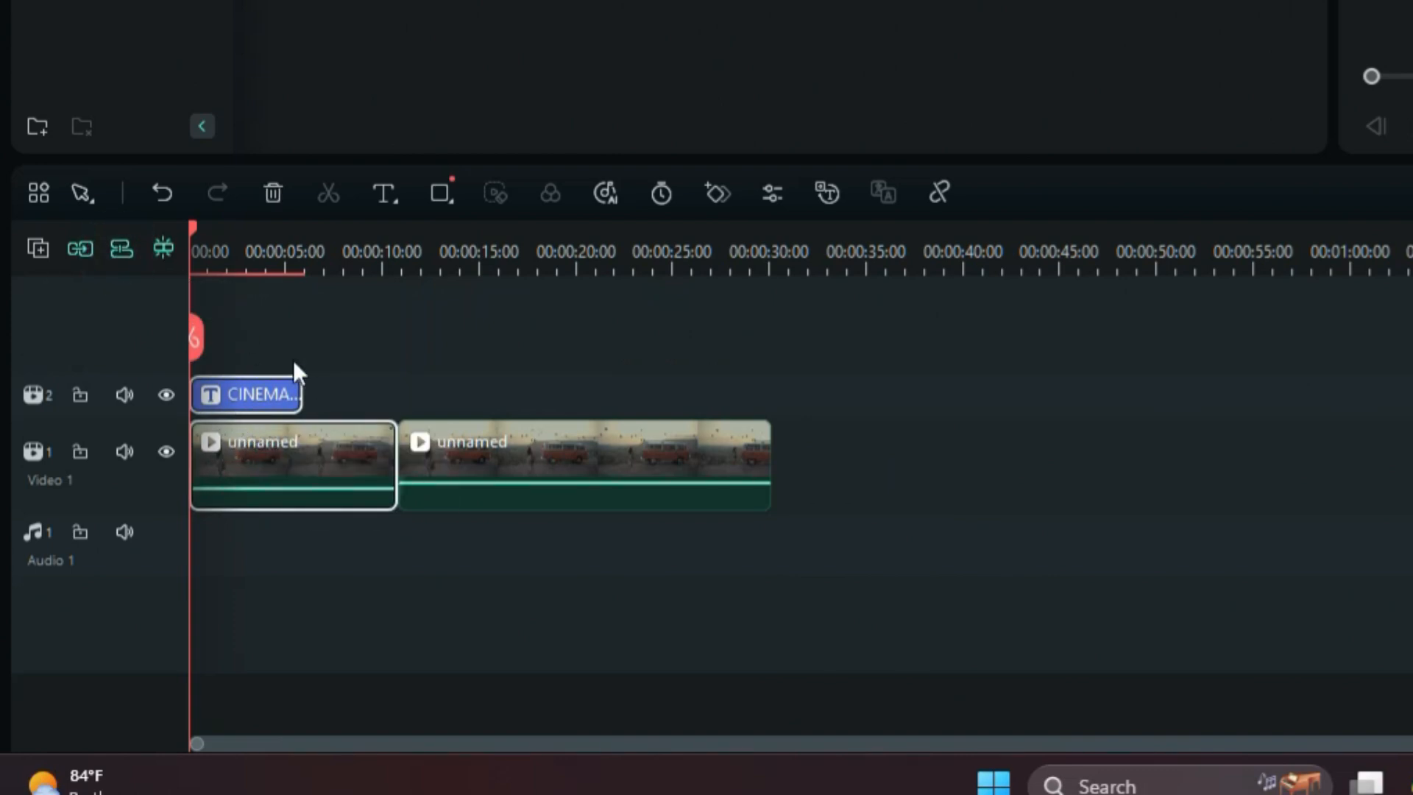
{"action": "left_click", "coordinate": [507, 452]}
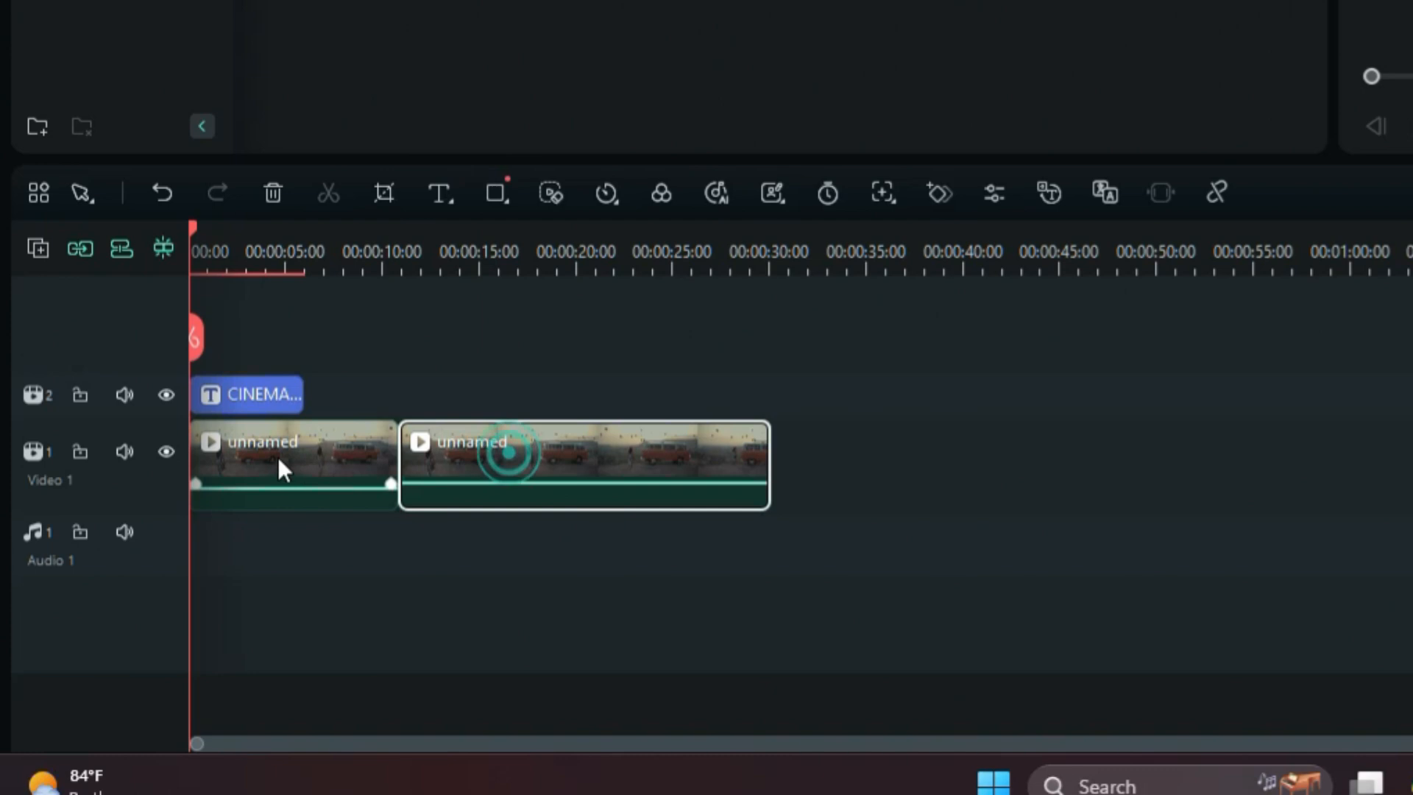
{"action": "left_click_drag", "start_coordinate": [277, 456], "coordinate": [236, 453]}
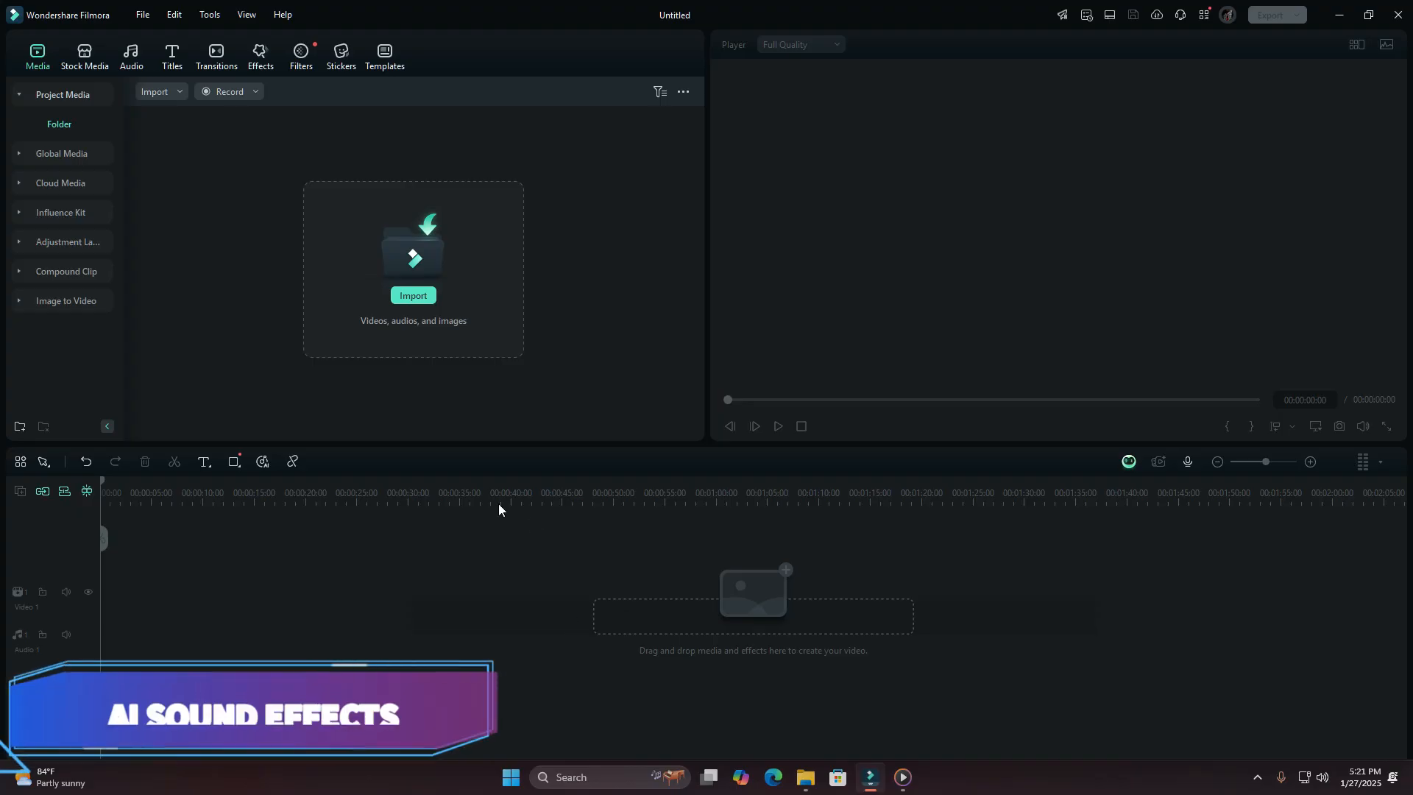
Step: Open the AI Sound Effect tool and enter "thunder" as the sound description
{"action": "left_click", "coordinate": [132, 59]}
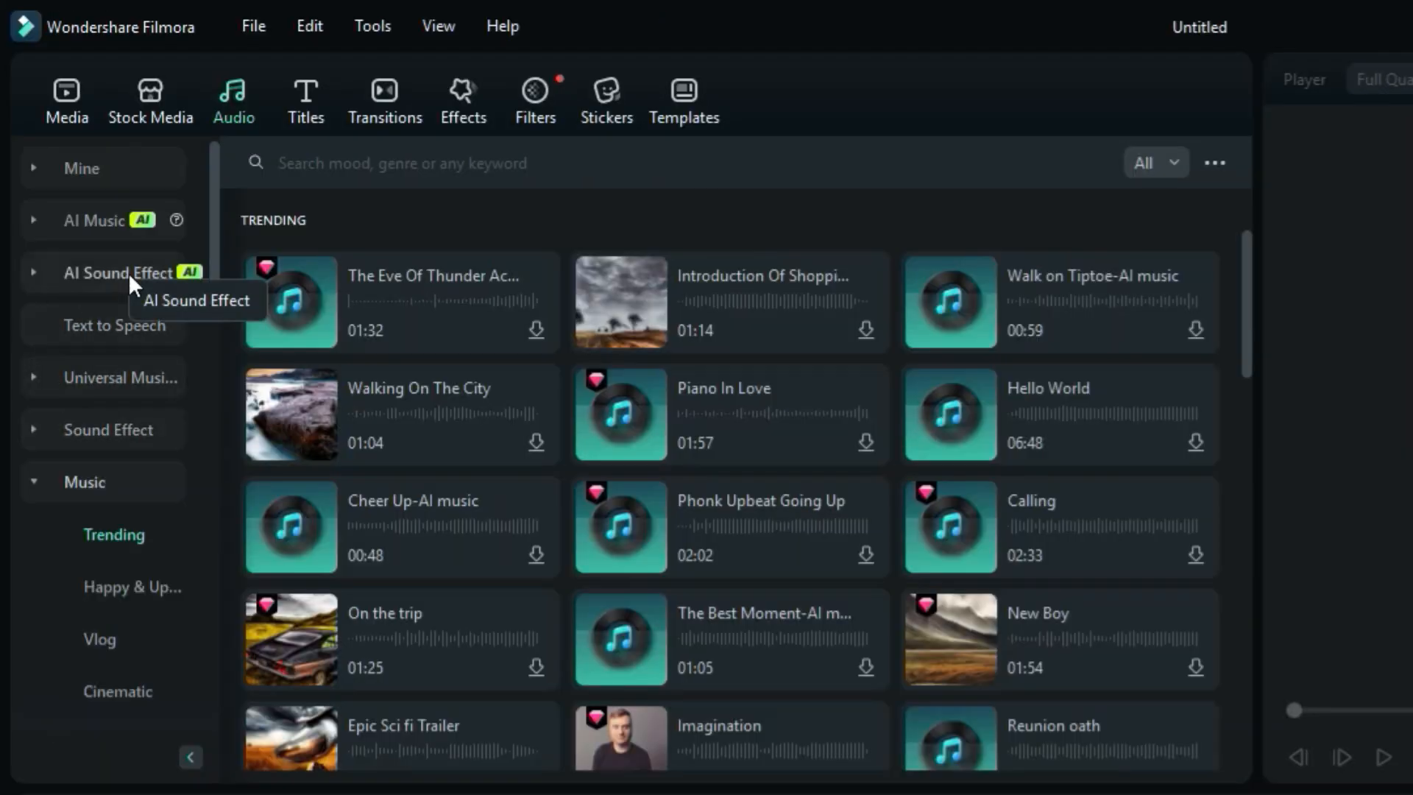
{"action": "left_click", "coordinate": [132, 281]}
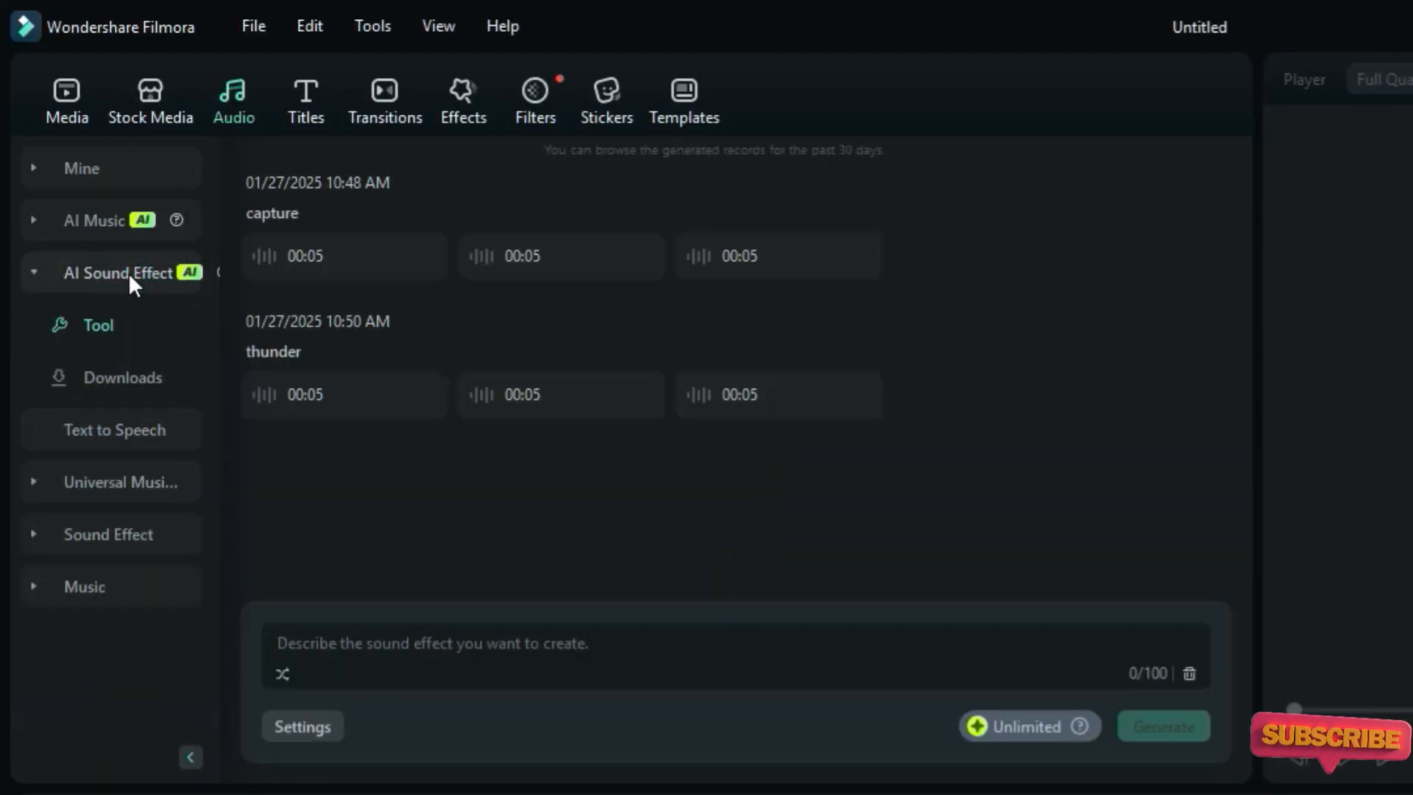
{"action": "left_click", "coordinate": [544, 650]}
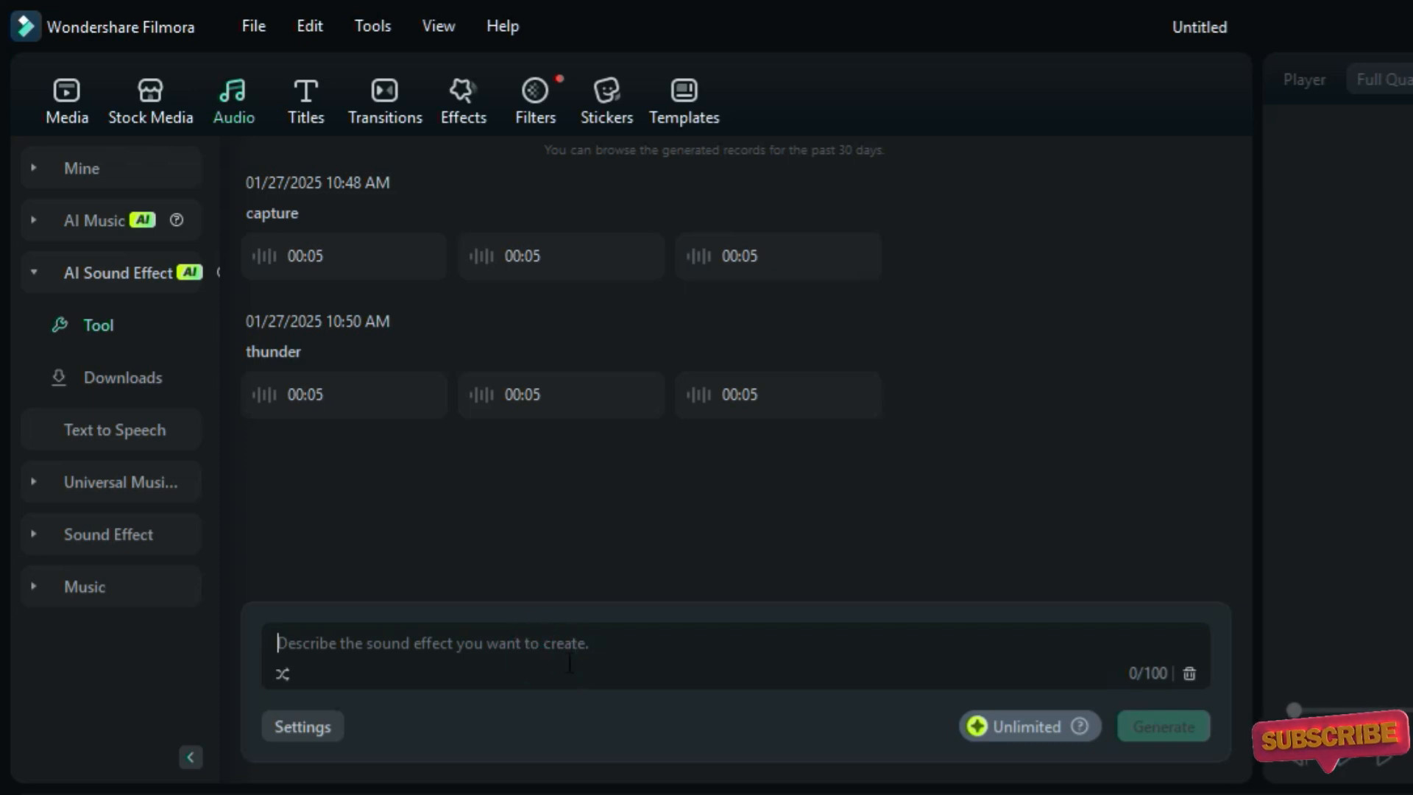
{"action": "type", "text": "thunder"}
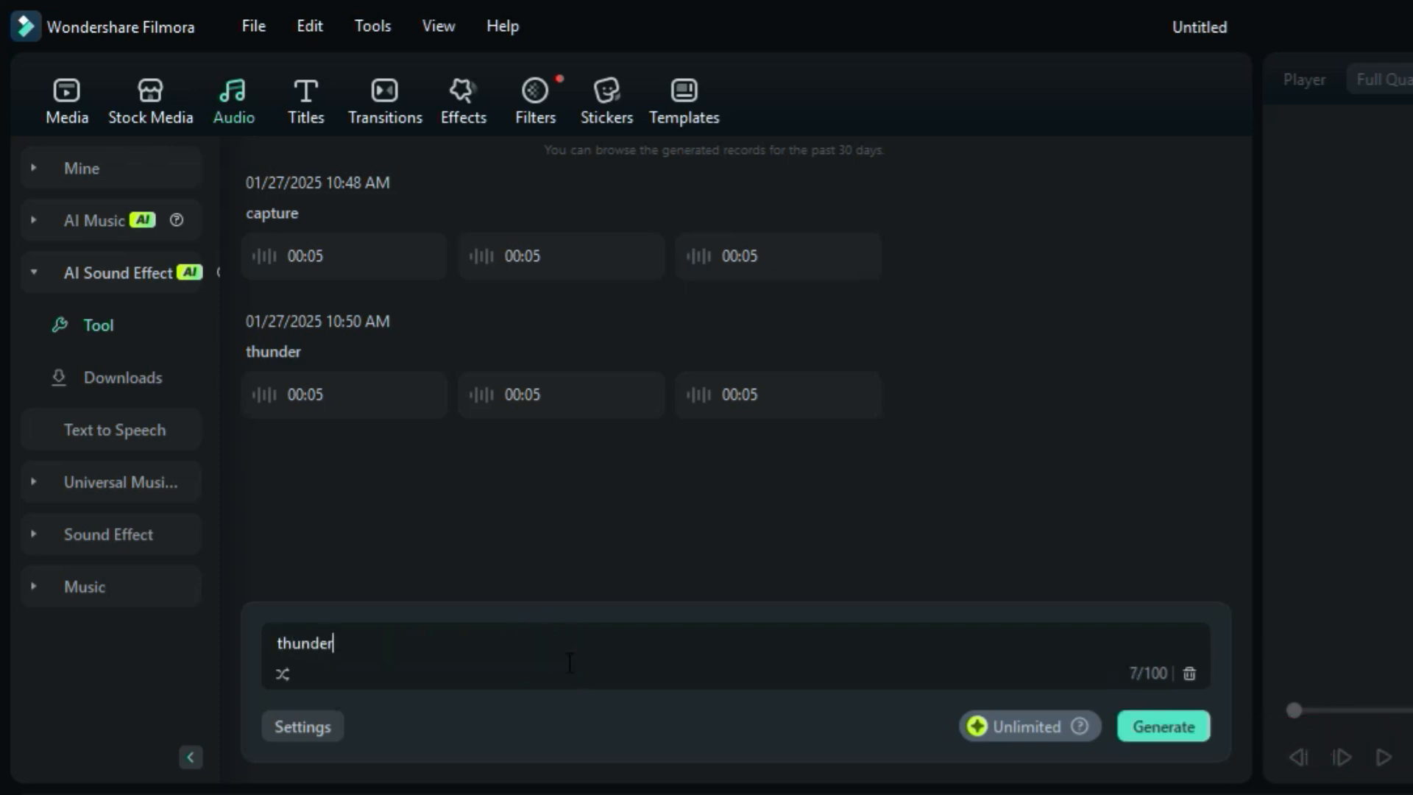
Step: Set the sound effect duration to 00:15 and generate 3 thunder effects
{"action": "left_click", "coordinate": [313, 727]}
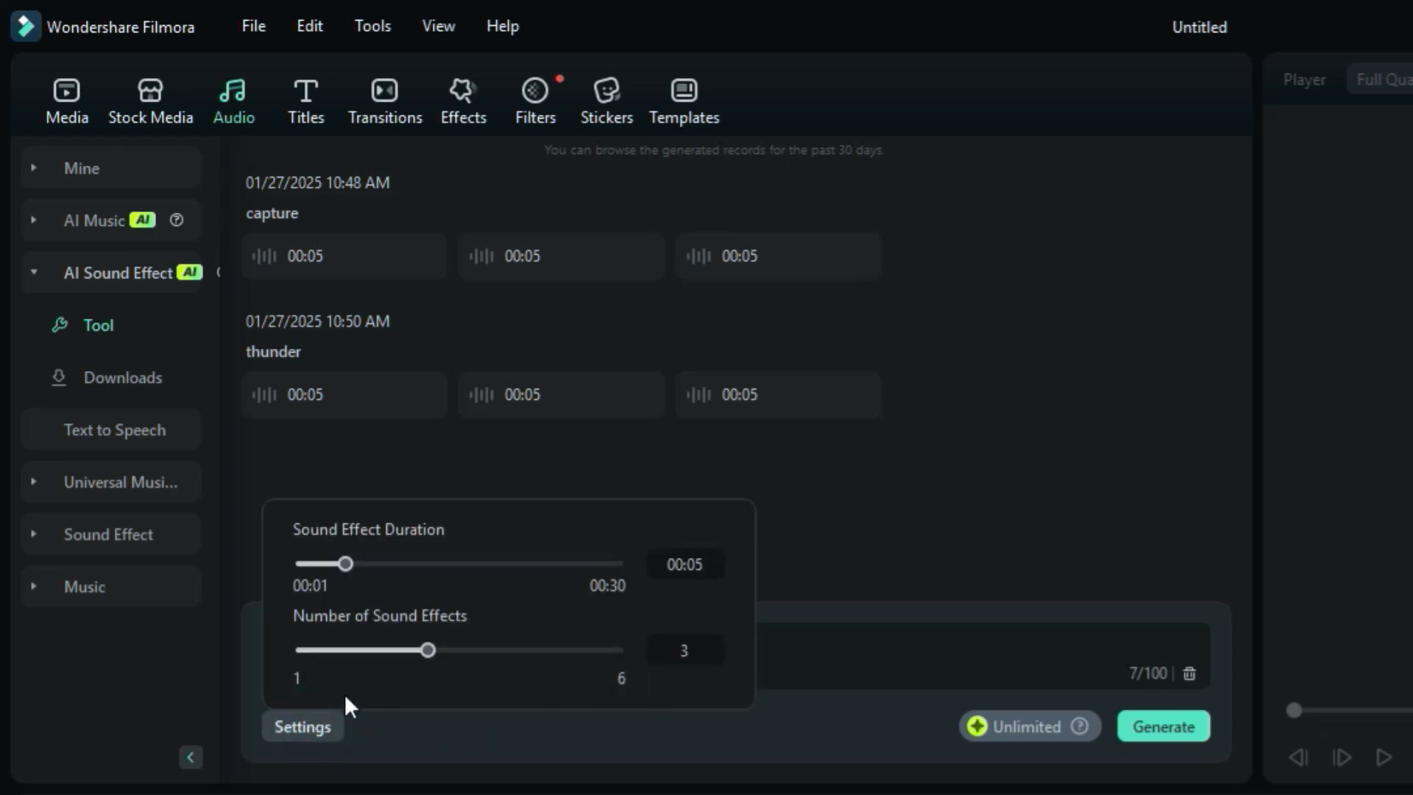
{"action": "mouse_move", "coordinate": [427, 650]}
{"action": "left_mouse_down"}
{"action": "mouse_move", "coordinate": [614, 650]}
{"action": "mouse_move", "coordinate": [448, 657]}
{"action": "left_mouse_up"}
{"action": "left_click_drag", "start_coordinate": [347, 564], "coordinate": [451, 576]}
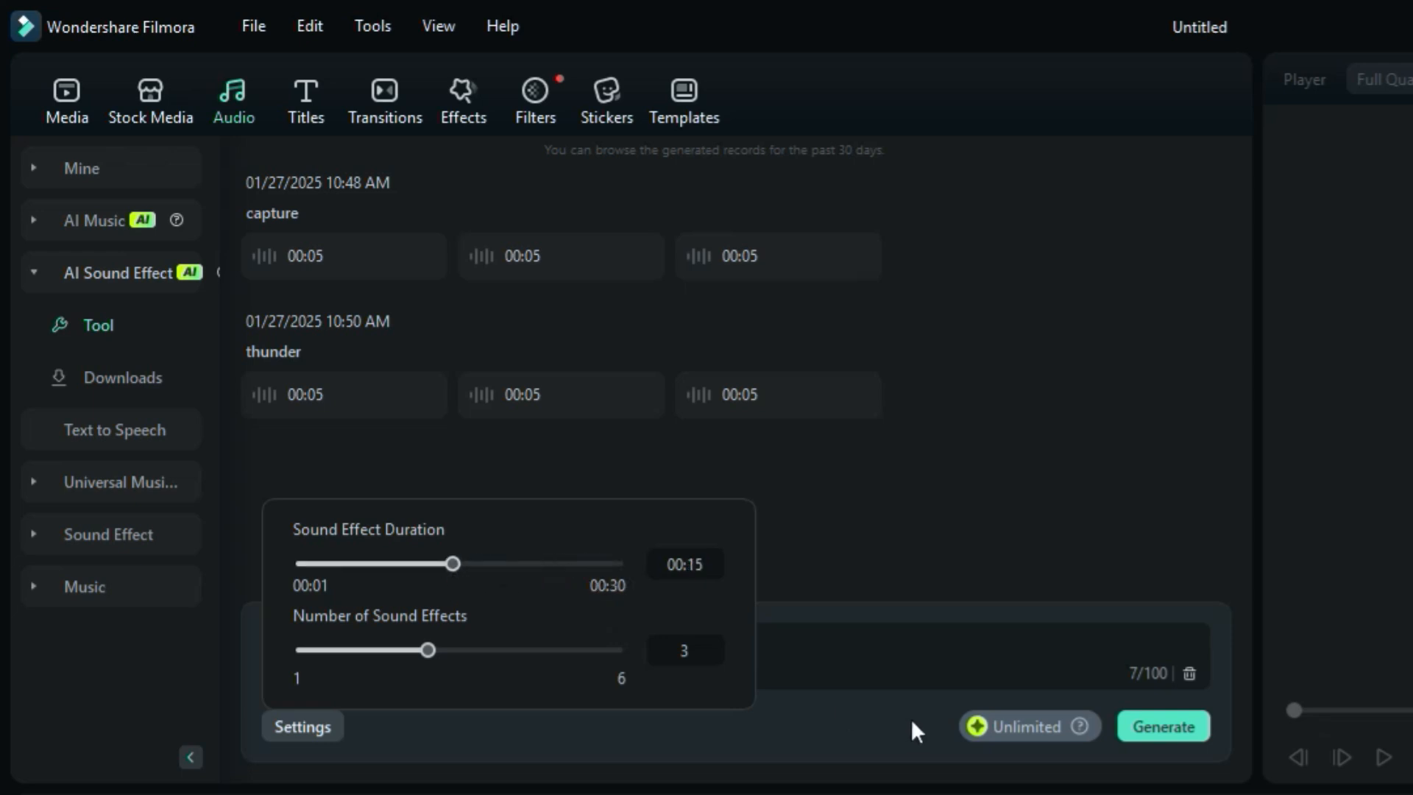
{"action": "left_click", "coordinate": [1179, 726]}
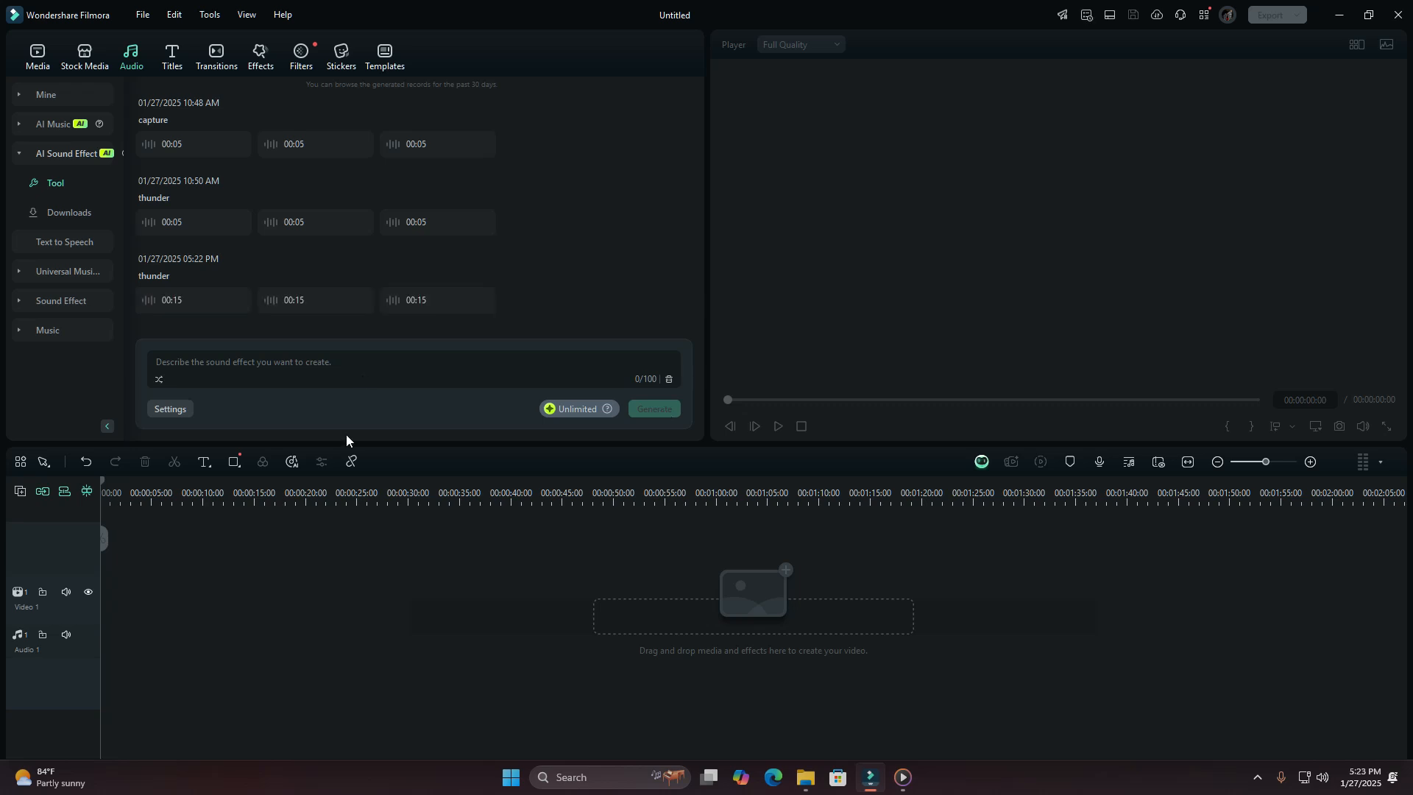
Step: Play back part of the first 15-second thunder effect and pause it
{"action": "mouse_move", "coordinate": [237, 302]}
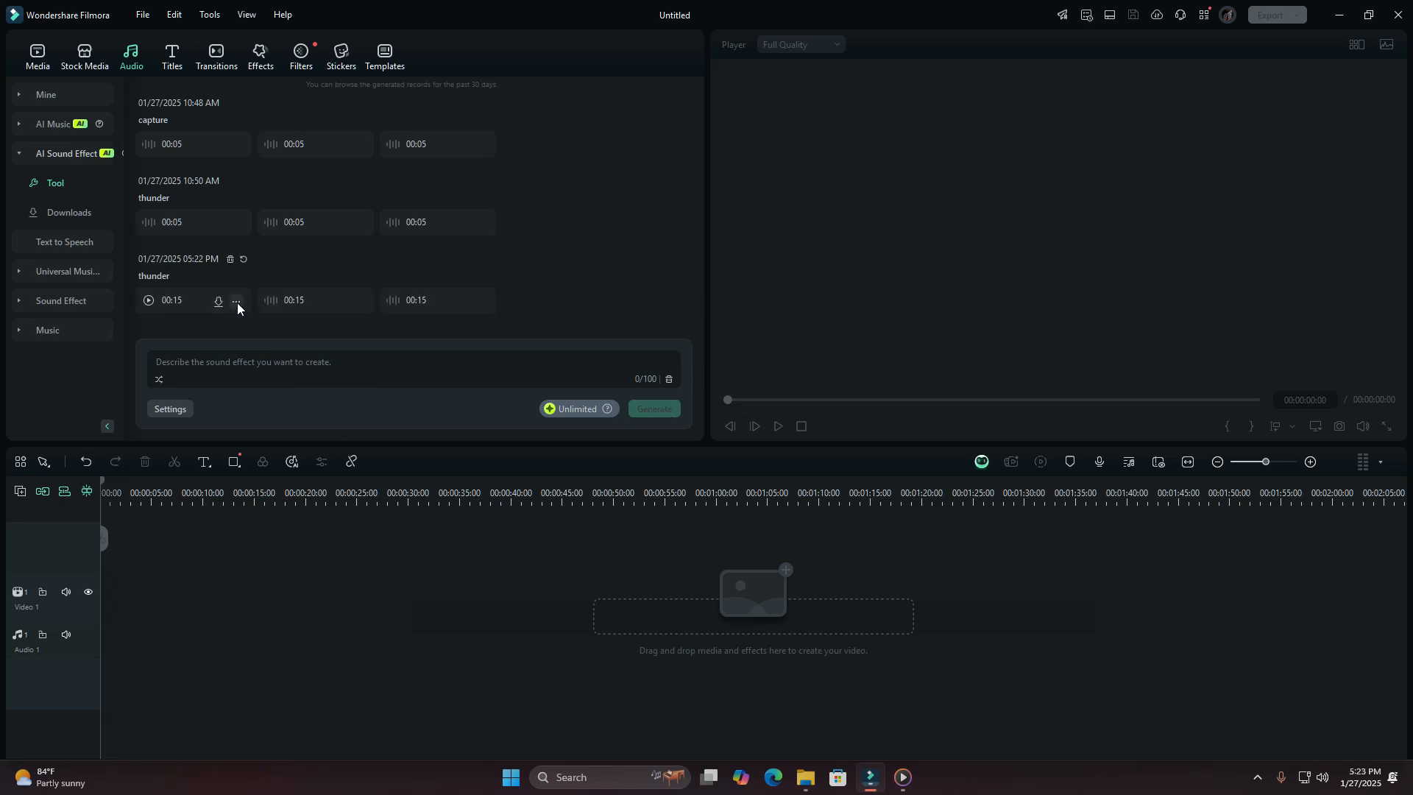
{"action": "left_click", "coordinate": [148, 299]}
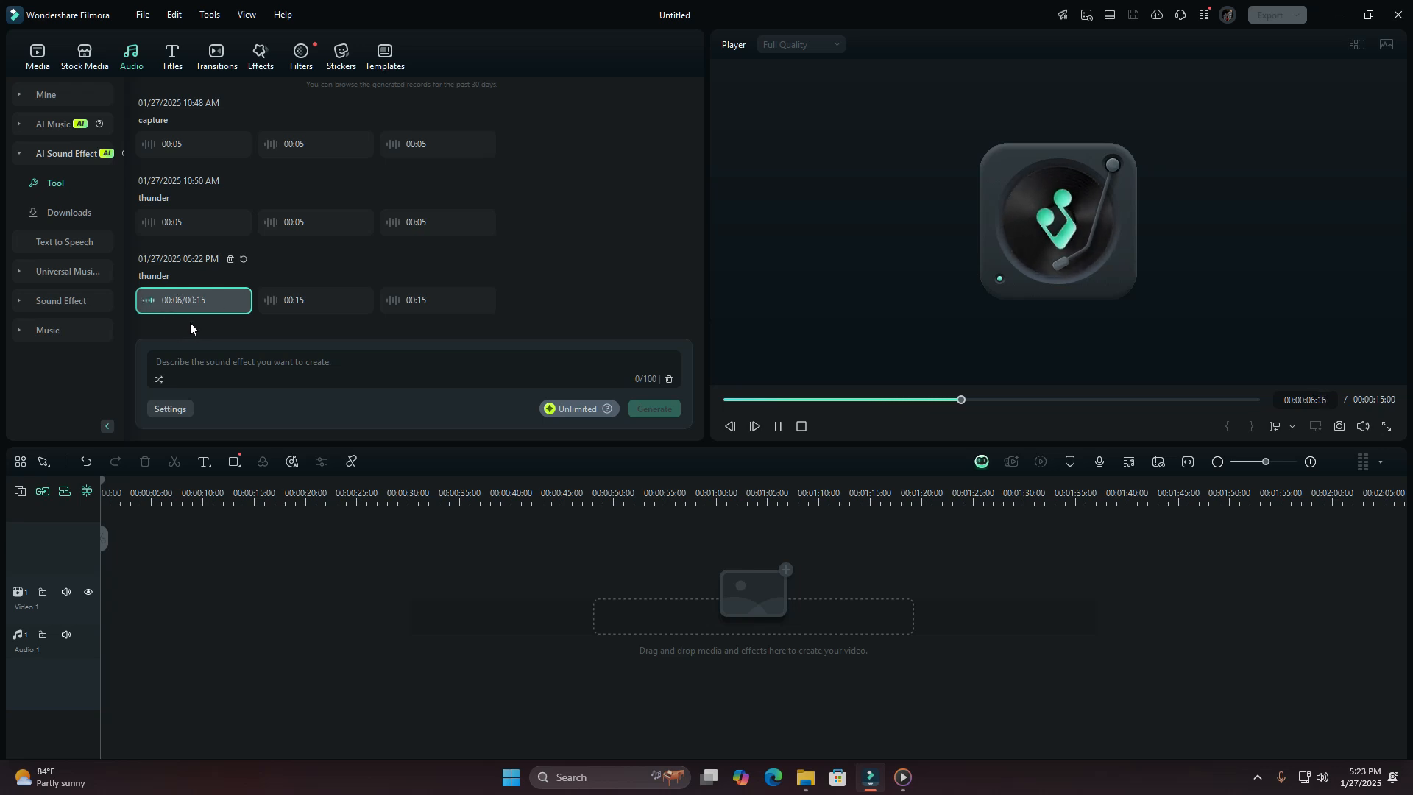
{"action": "left_click", "coordinate": [779, 428]}
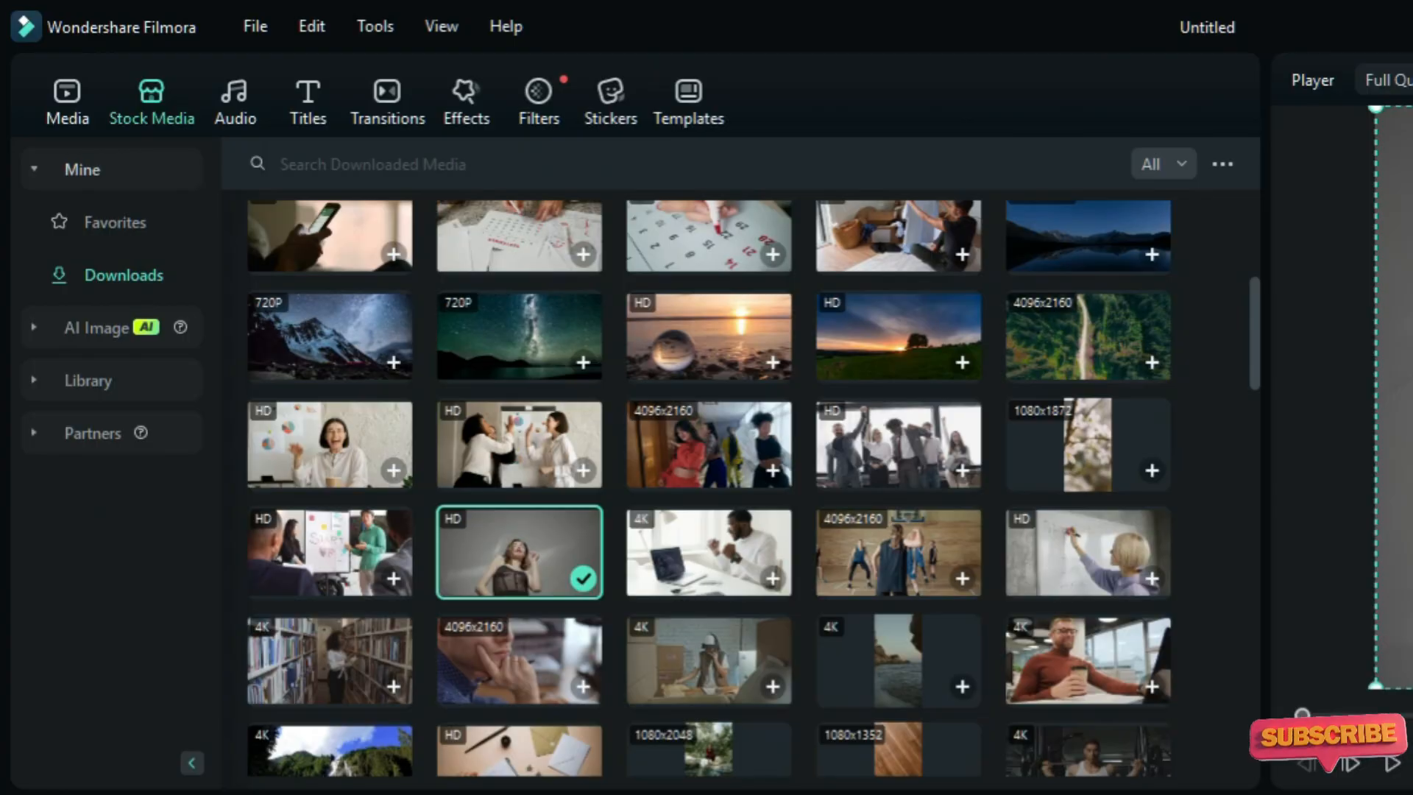
Step: Enhance the timeline video clip of the woman with AI Video Enhancer and accept the clip settings
{"action": "double_click", "coordinate": [236, 598]}
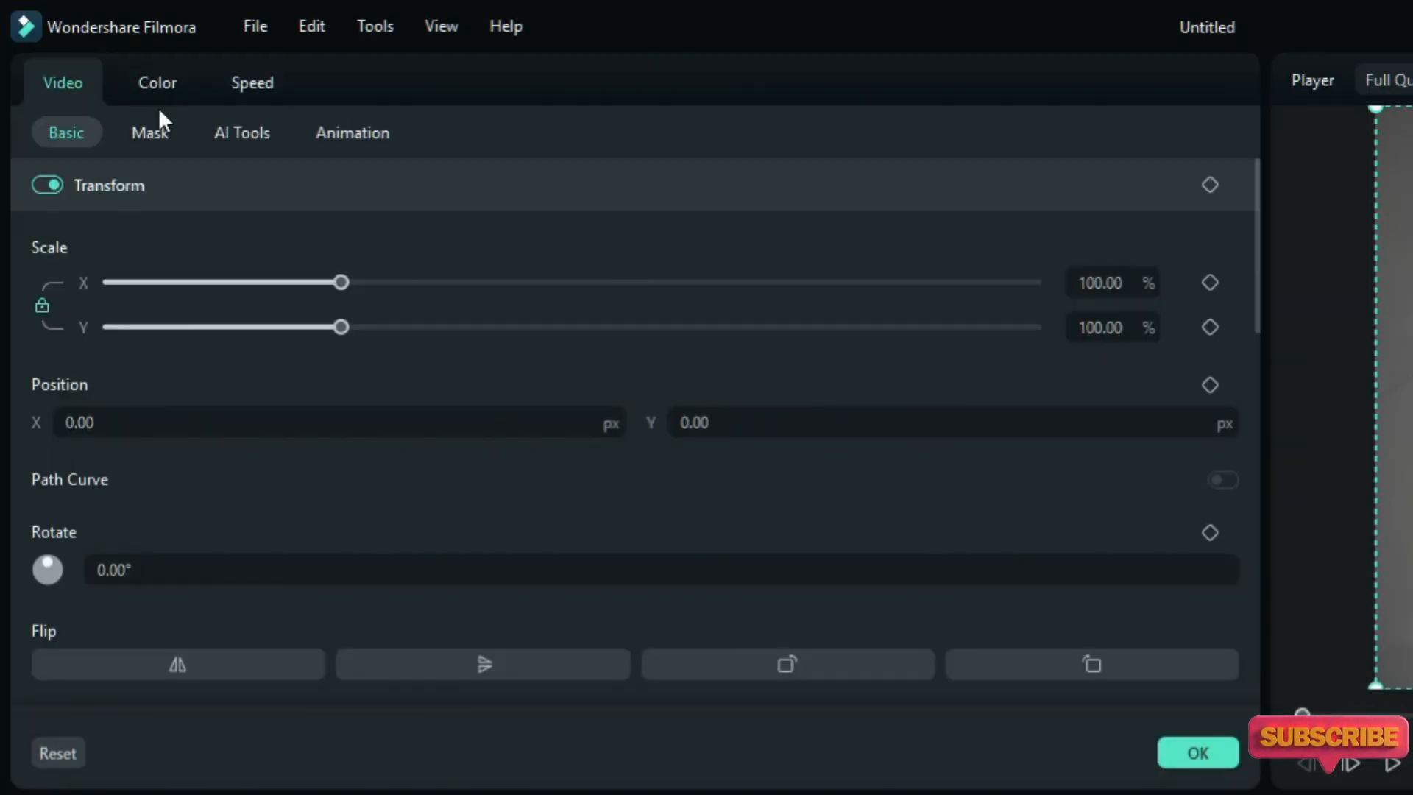
{"action": "left_click", "coordinate": [249, 130]}
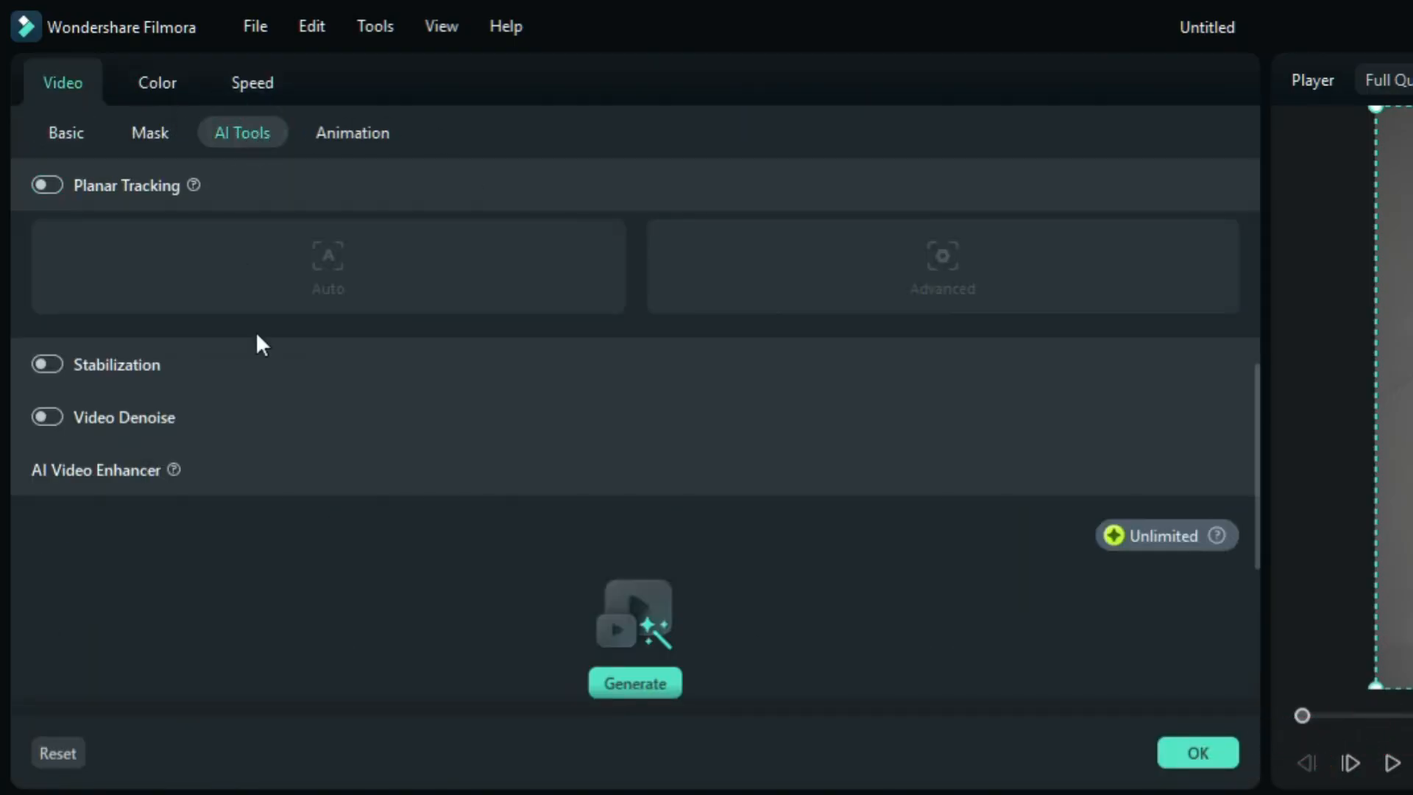
{"action": "scroll", "coordinate": [264, 473], "scroll_direction": "down", "scroll_amount": 5}
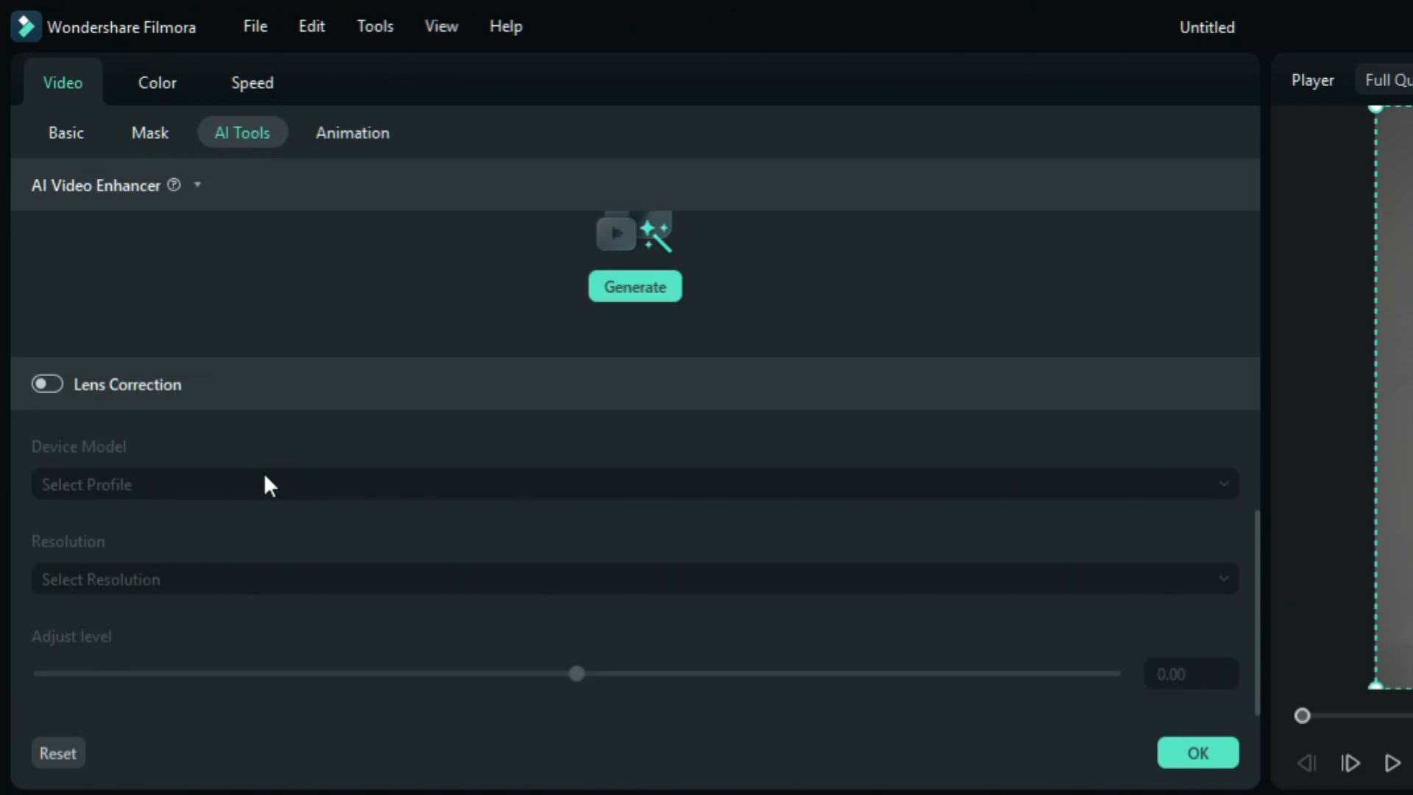
{"action": "scroll", "coordinate": [322, 538], "scroll_direction": "up", "scroll_amount": 3}
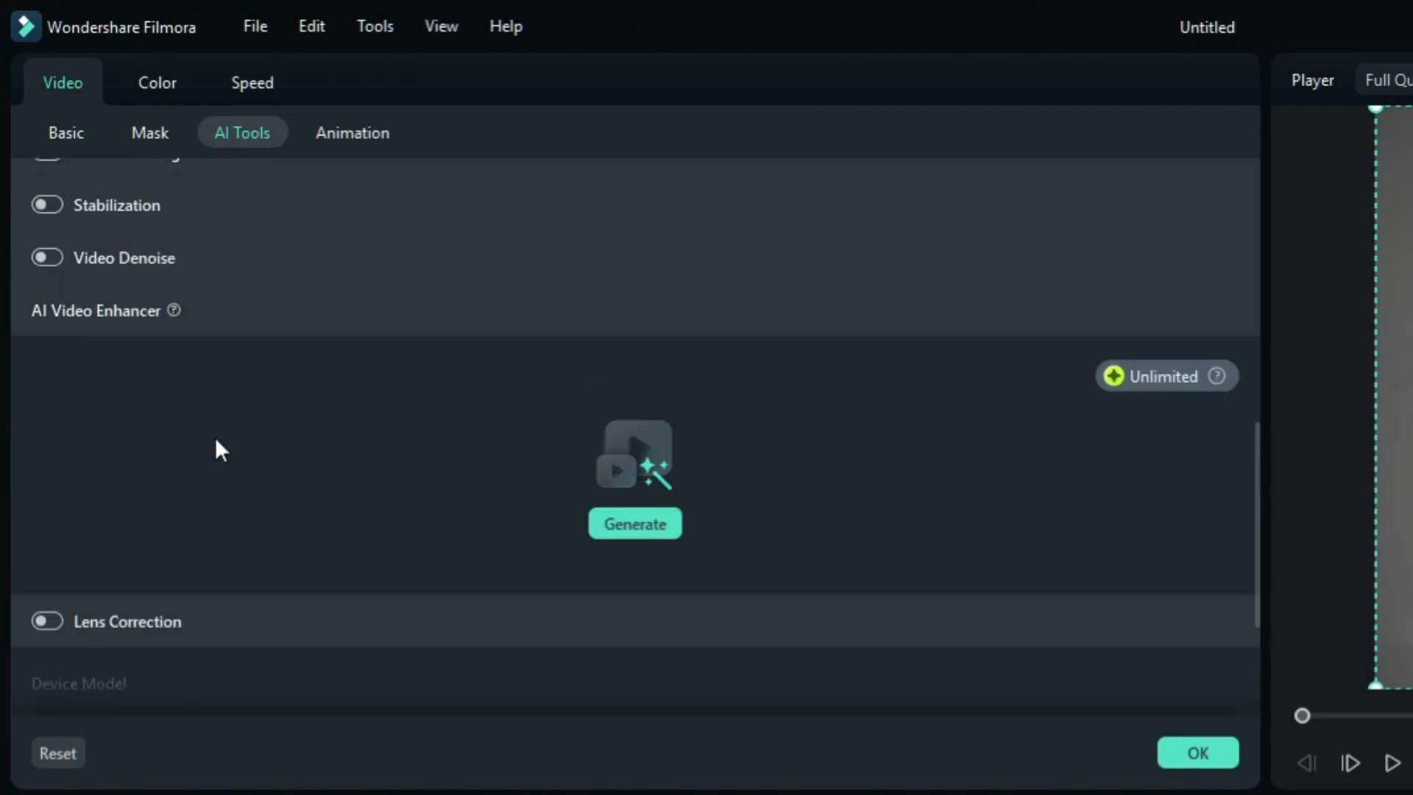
{"action": "left_click", "coordinate": [121, 309]}
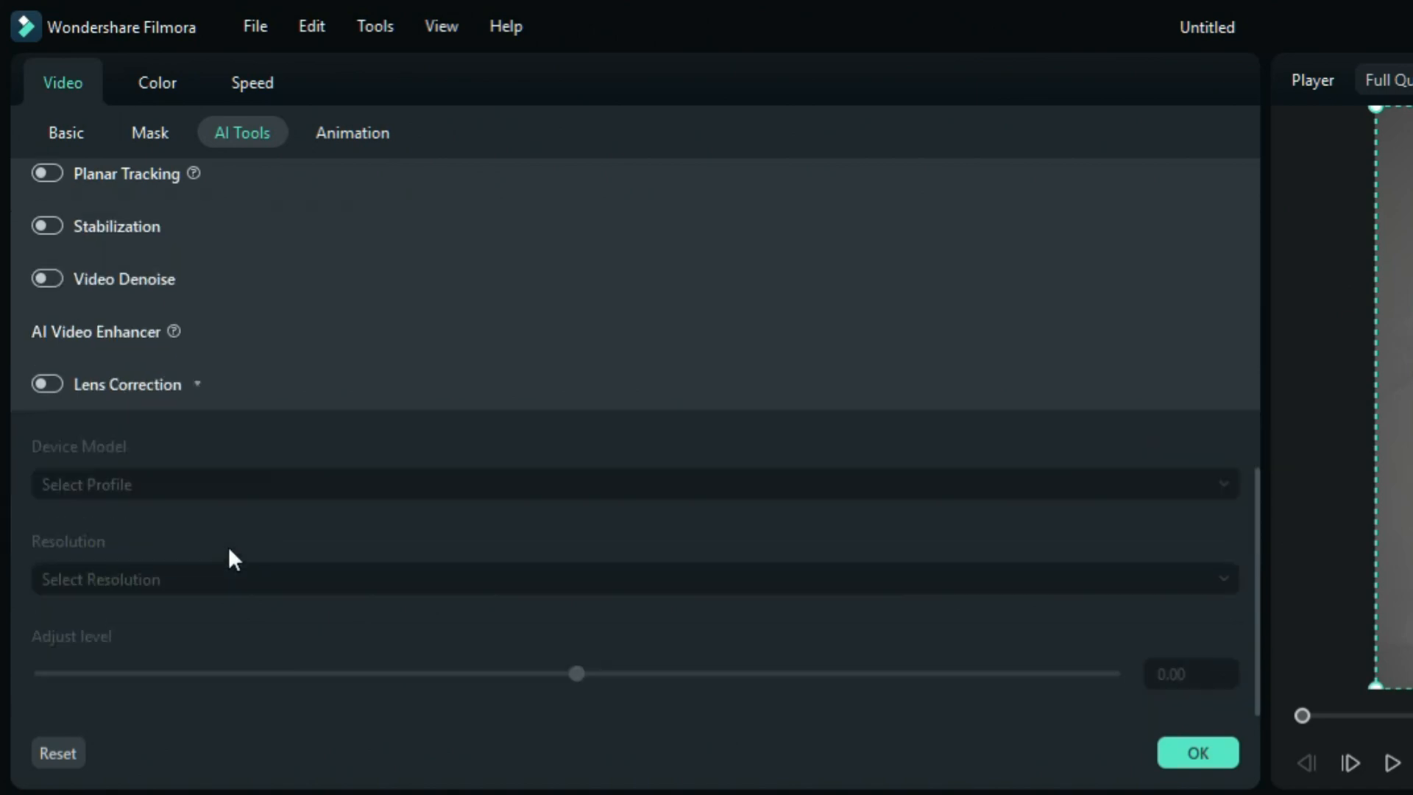
{"action": "left_click", "coordinate": [140, 331]}
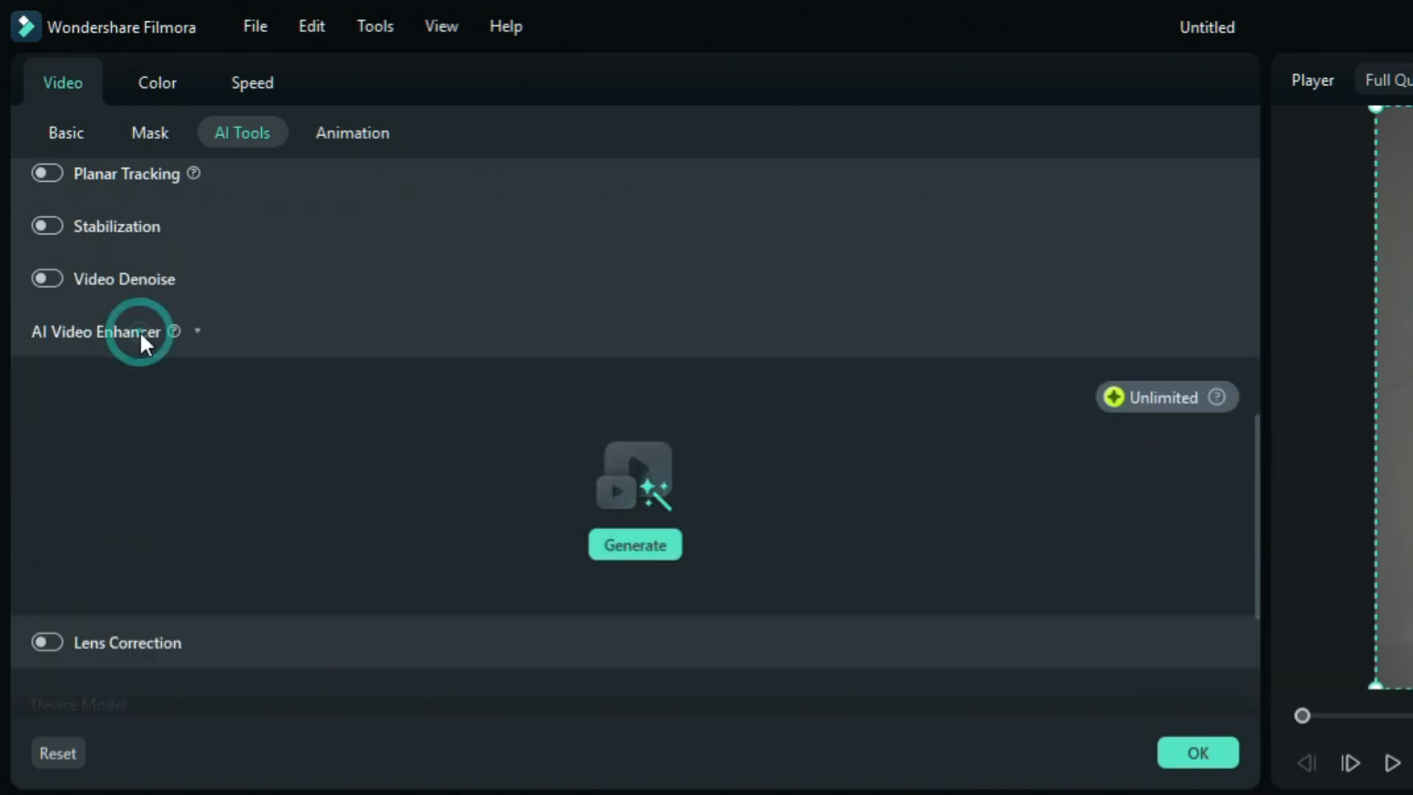
{"action": "left_click", "coordinate": [631, 549]}
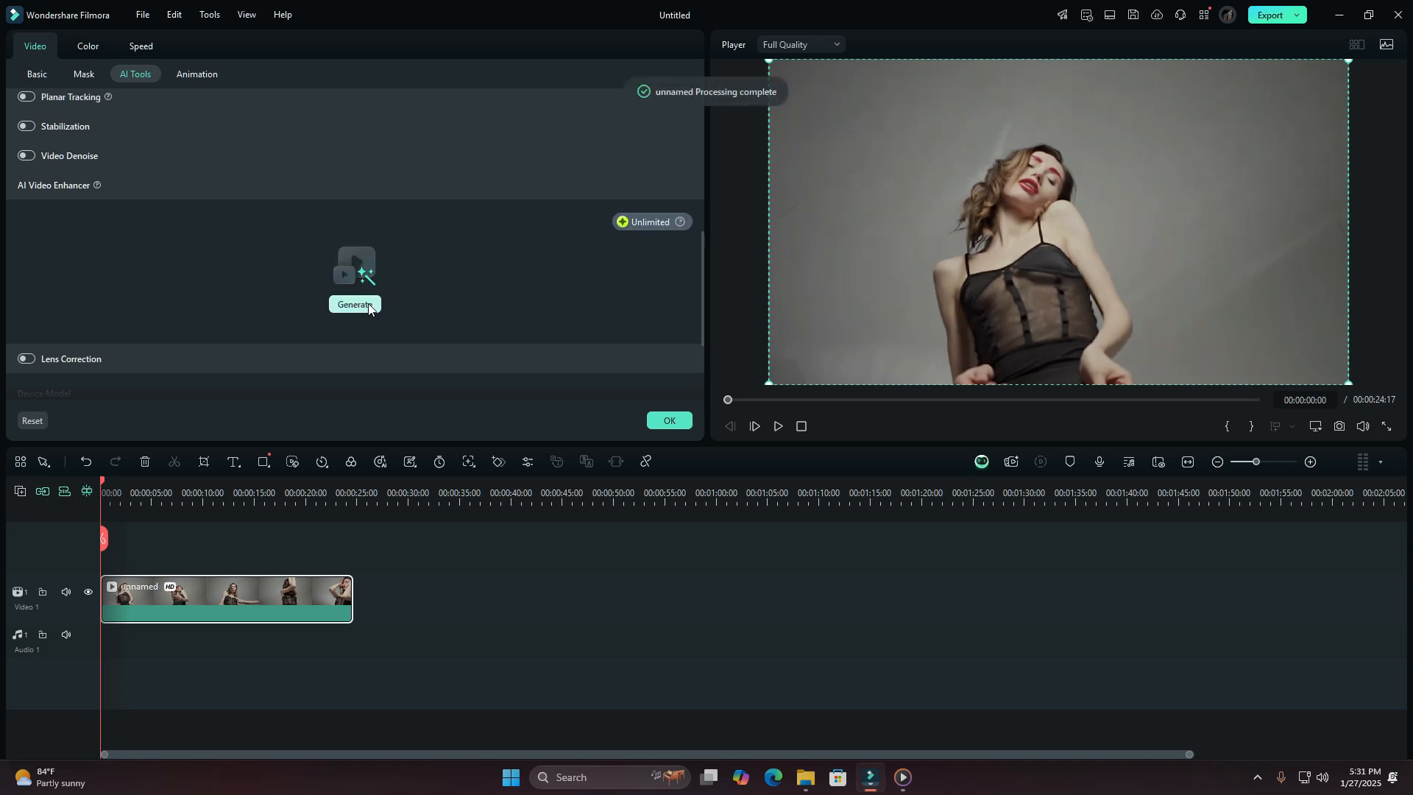
{"action": "left_click", "coordinate": [673, 426]}
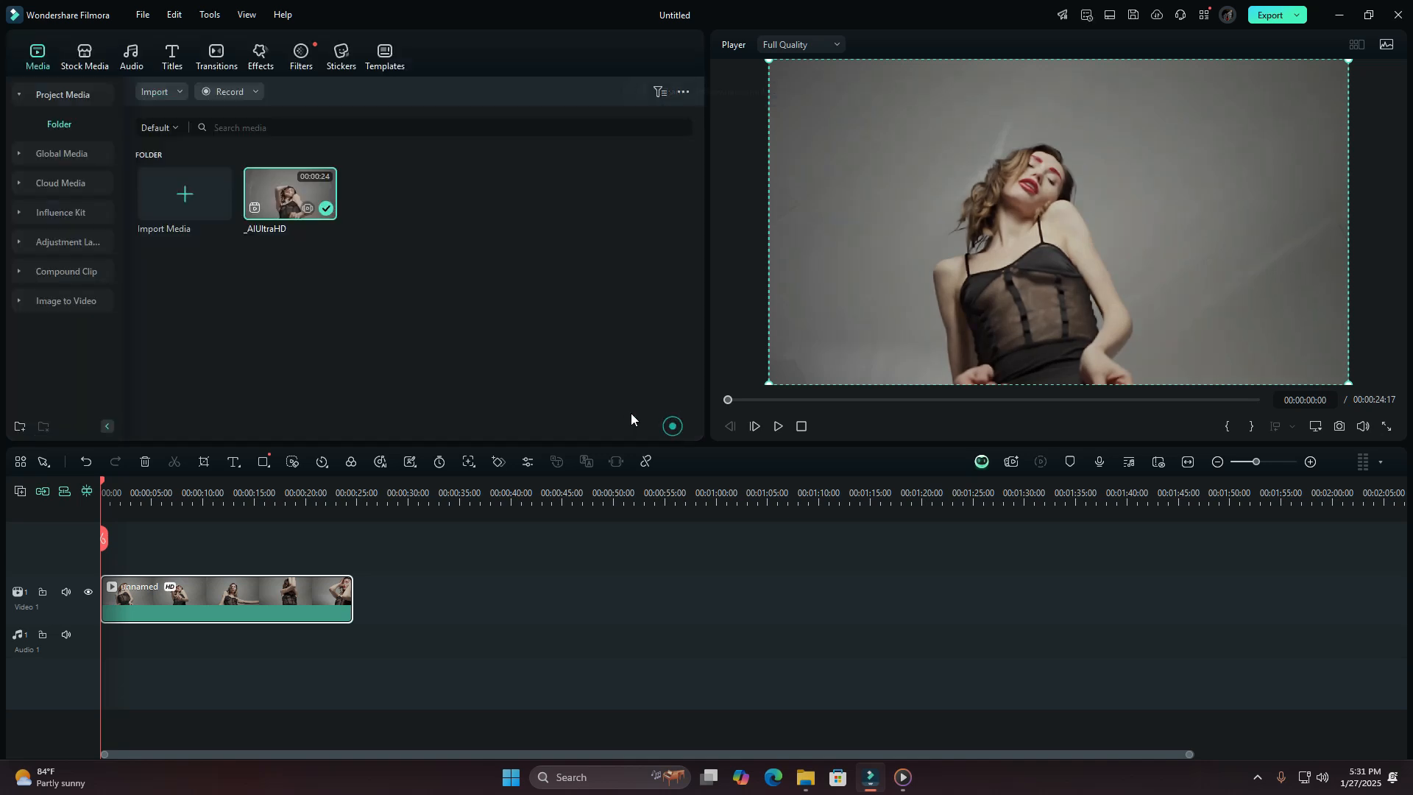
Step: Play the enhanced video full screen to check its quality, and return to the editor
{"action": "left_click", "coordinate": [1386, 427]}
{"action": "left_click", "coordinate": [68, 782]}
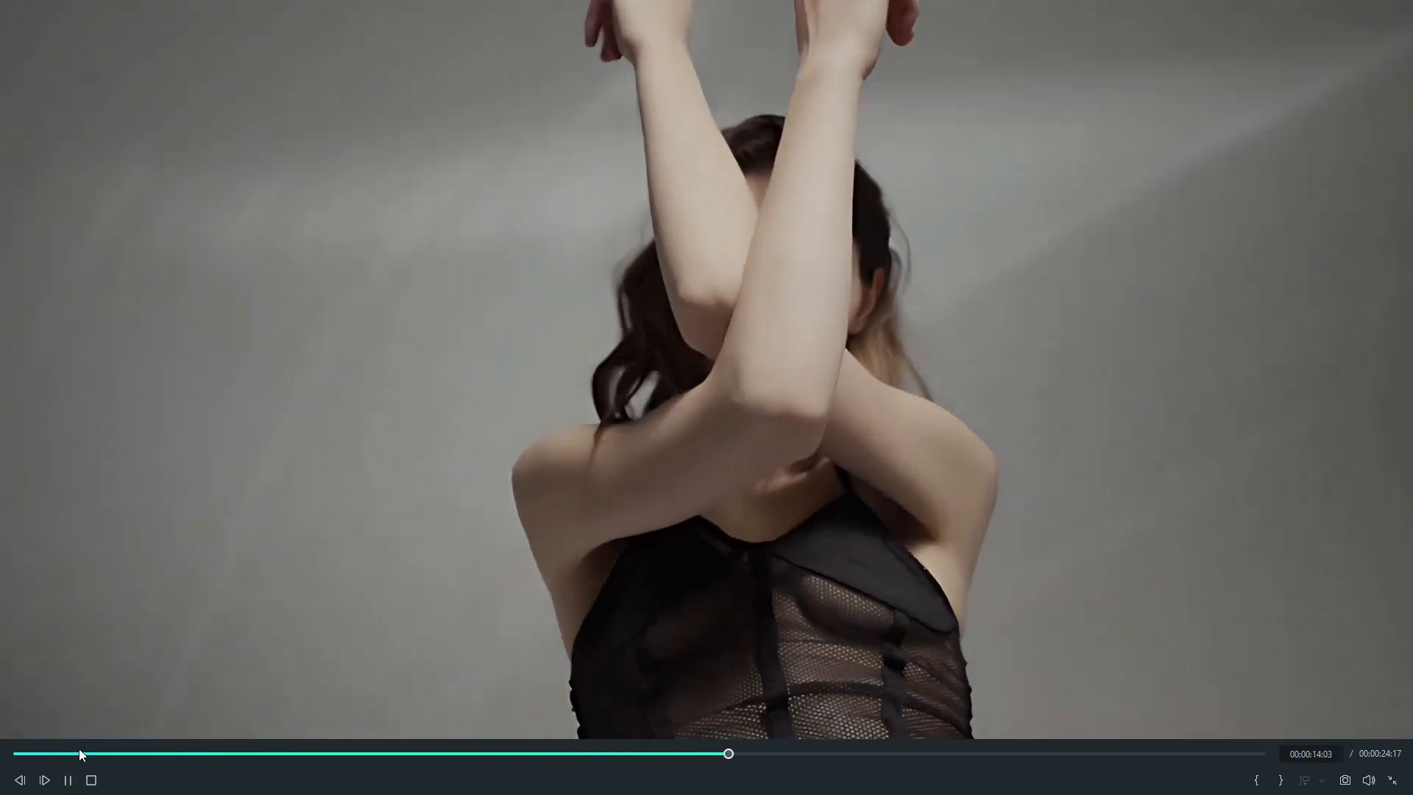
{"action": "key", "text": "Escape"}
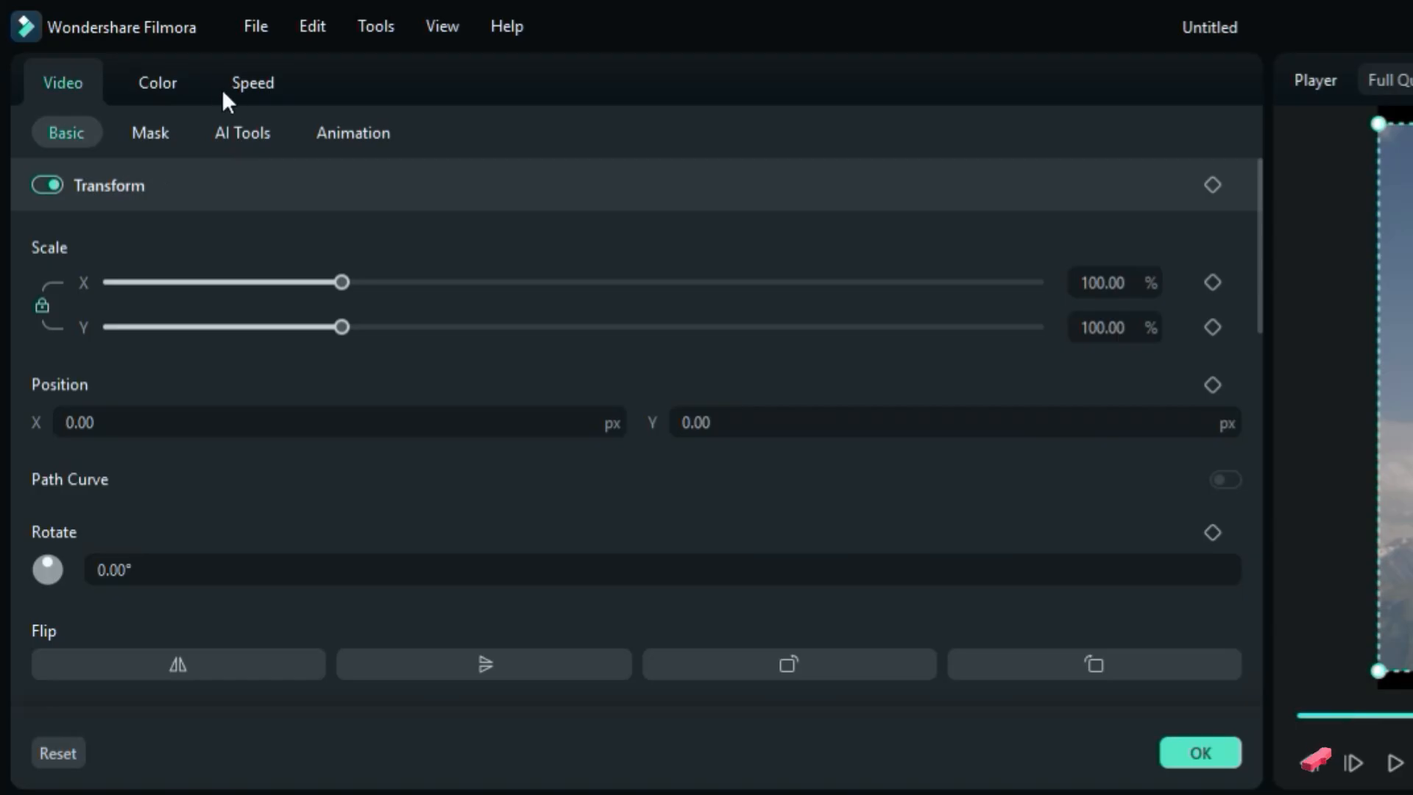
Step: Turn on Video Denoise for the mountain hiker clip, try generating an AI Video Enhancer version, and accept the clip settings
{"action": "left_click", "coordinate": [242, 134]}
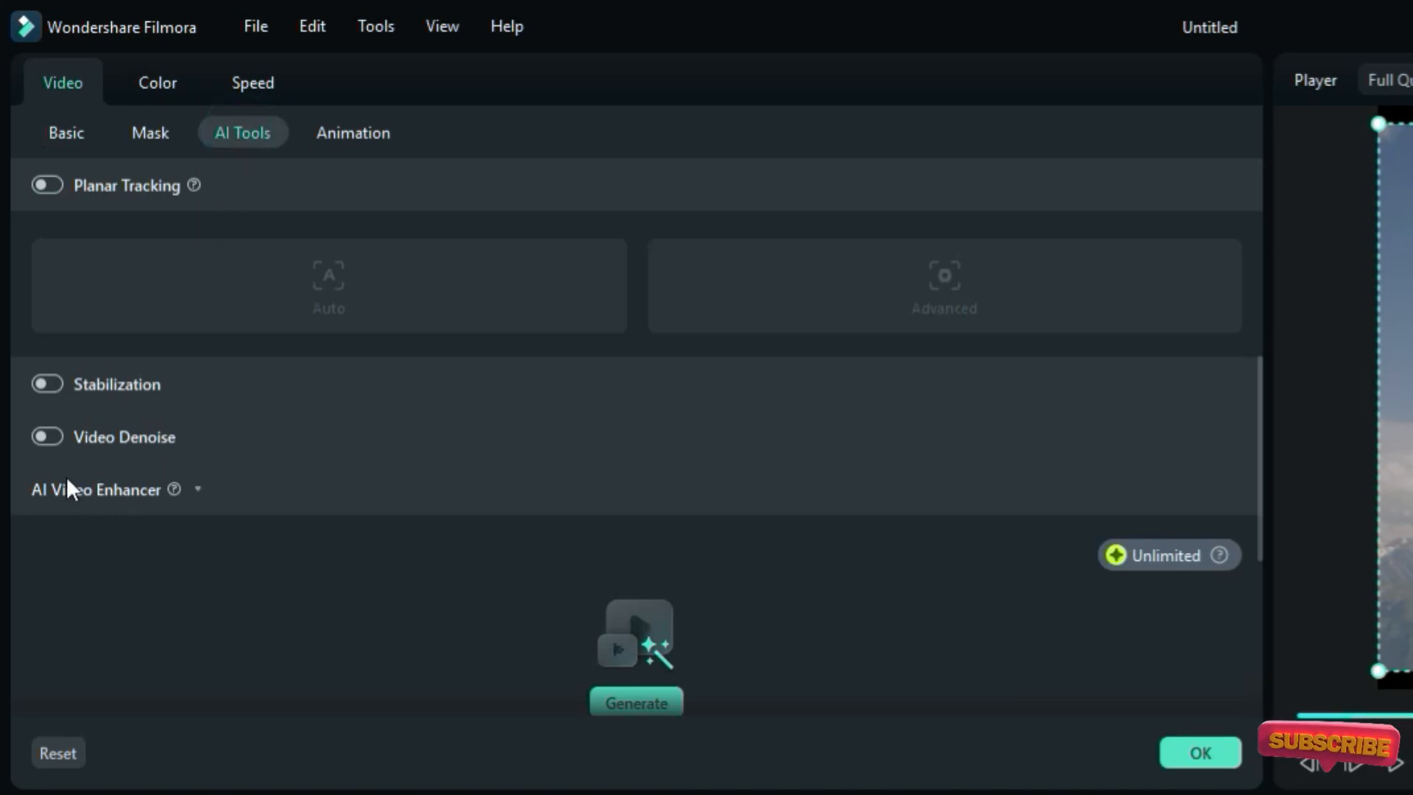
{"action": "left_click", "coordinate": [47, 437]}
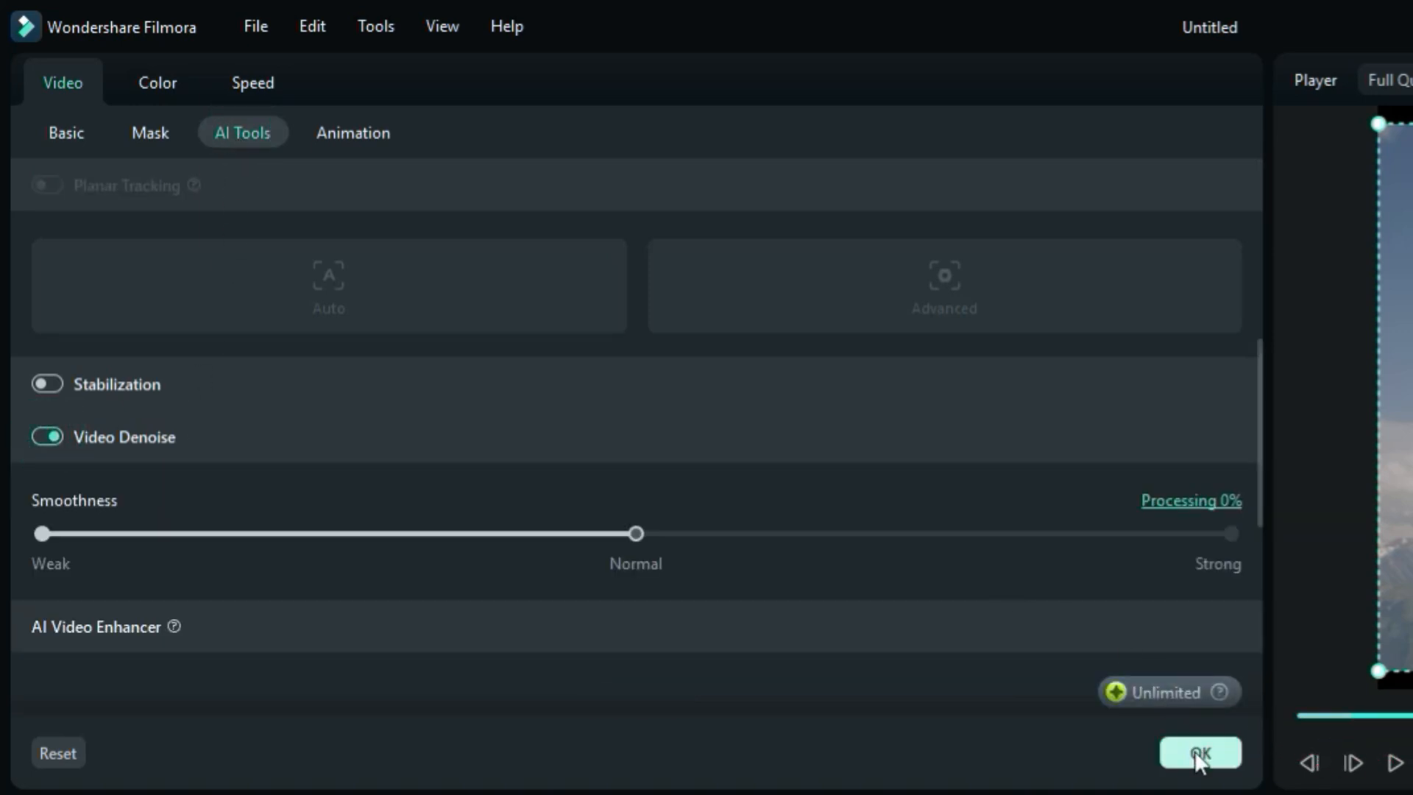
{"action": "left_click", "coordinate": [367, 382]}
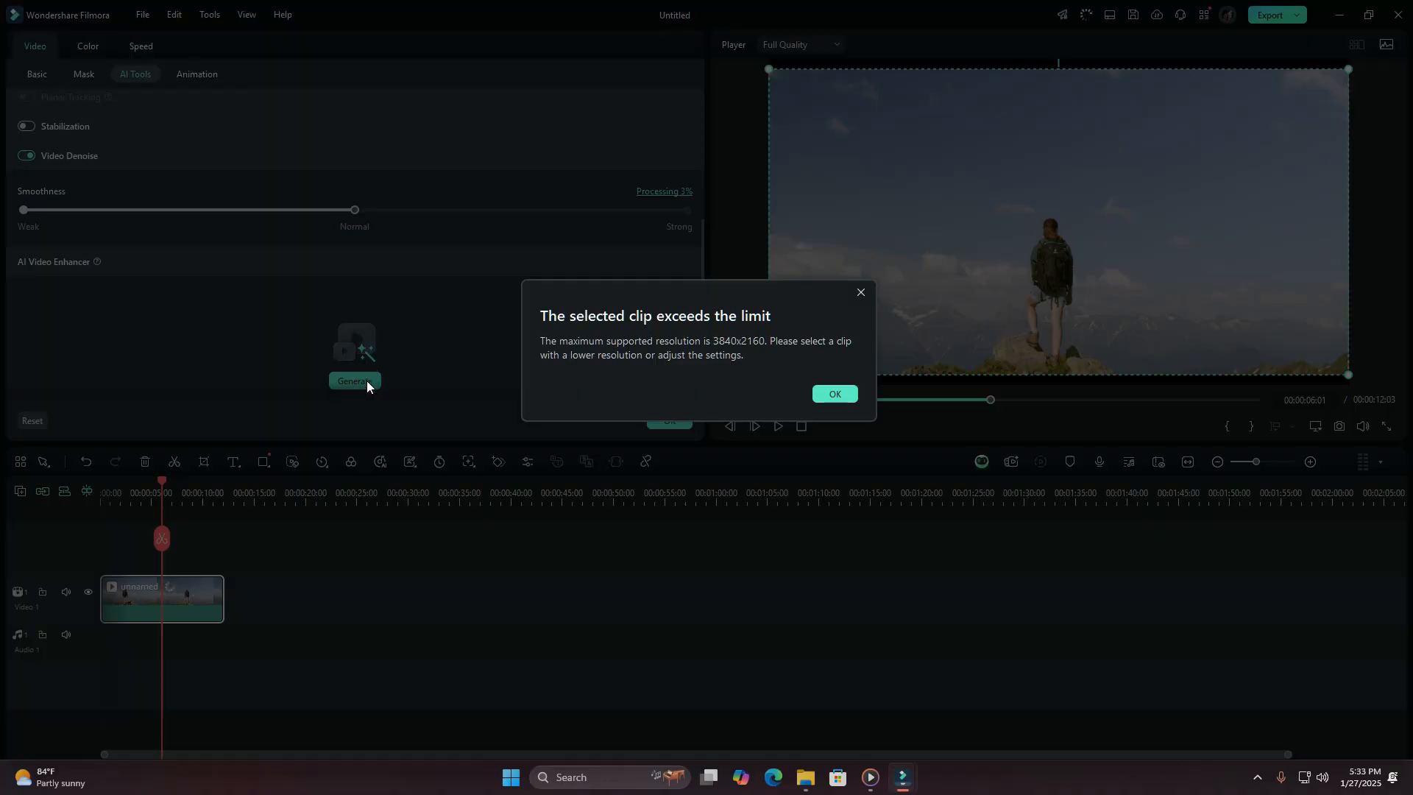
{"action": "left_click", "coordinate": [832, 393]}
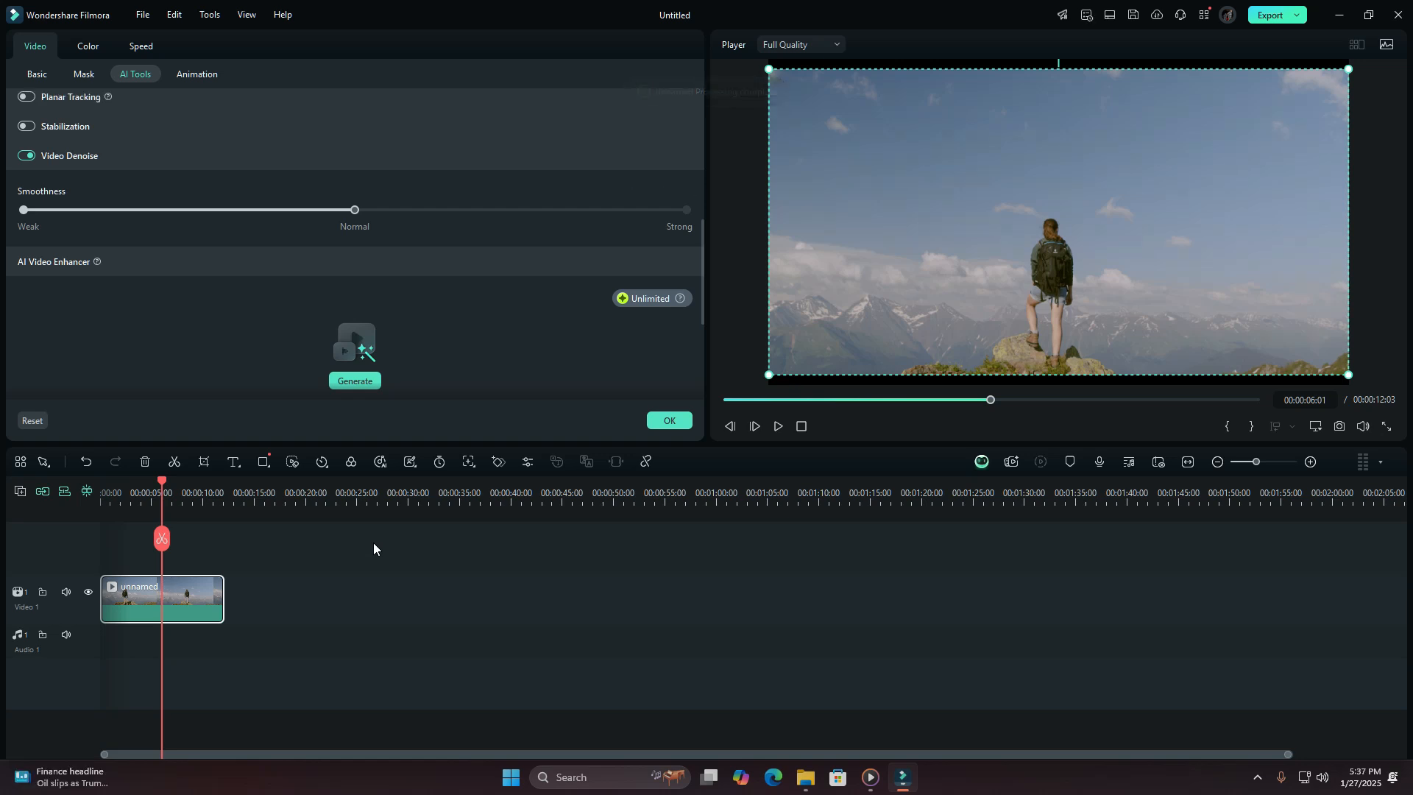
{"action": "left_click", "coordinate": [669, 421]}
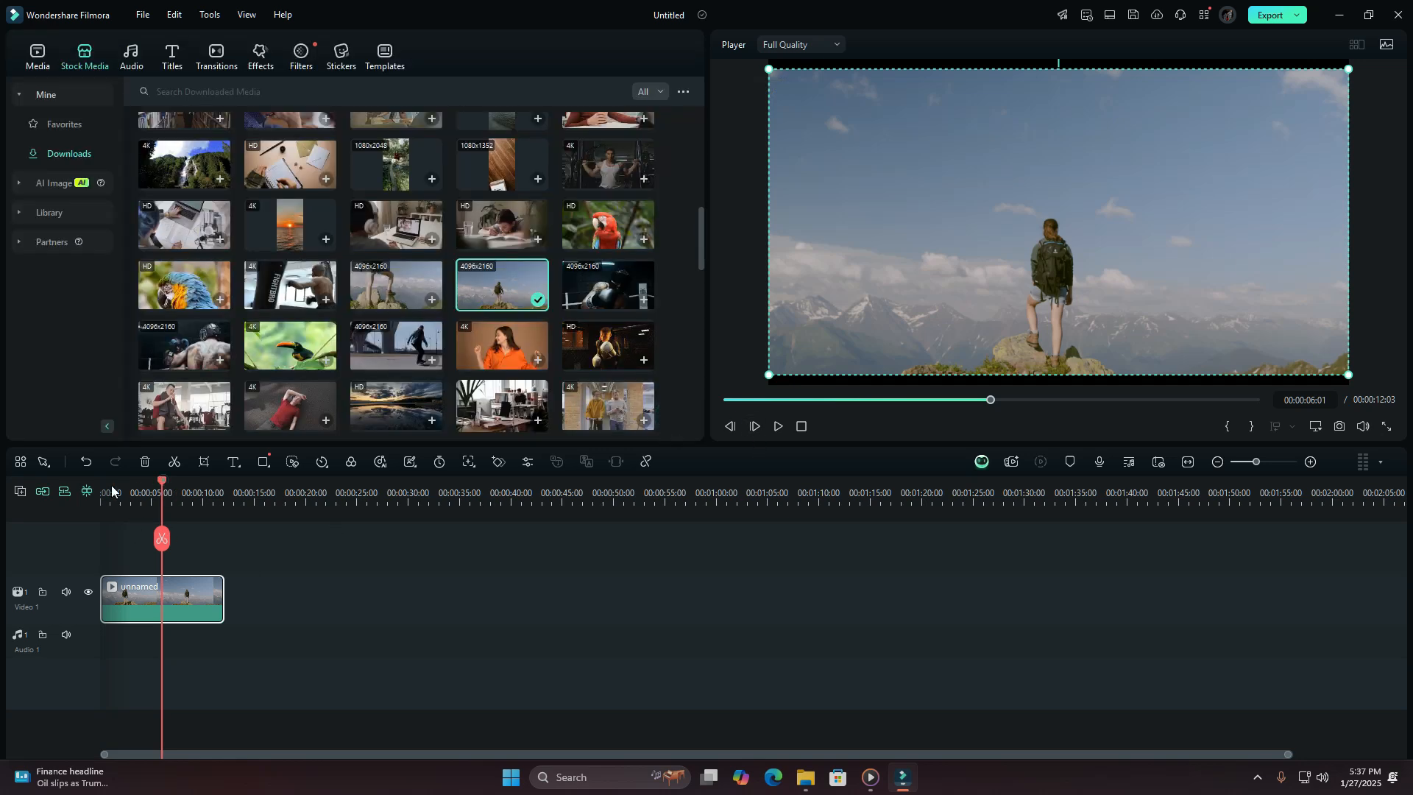
Step: Play the denoised mountain clip from the beginning to check its quality, and pause it
{"action": "left_click_drag", "start_coordinate": [110, 492], "coordinate": [100, 492]}
{"action": "left_click", "coordinate": [775, 427]}
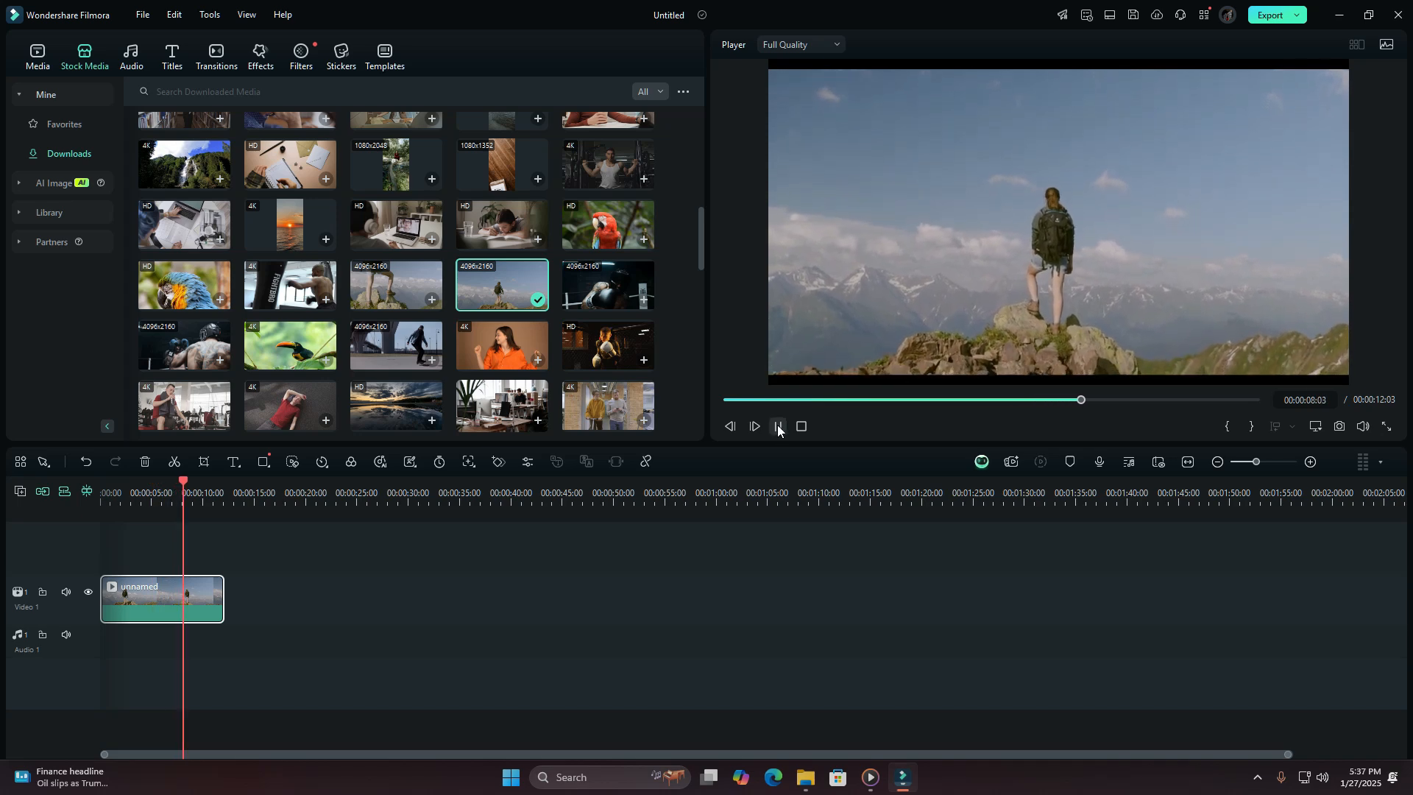
{"action": "left_click", "coordinate": [777, 427]}
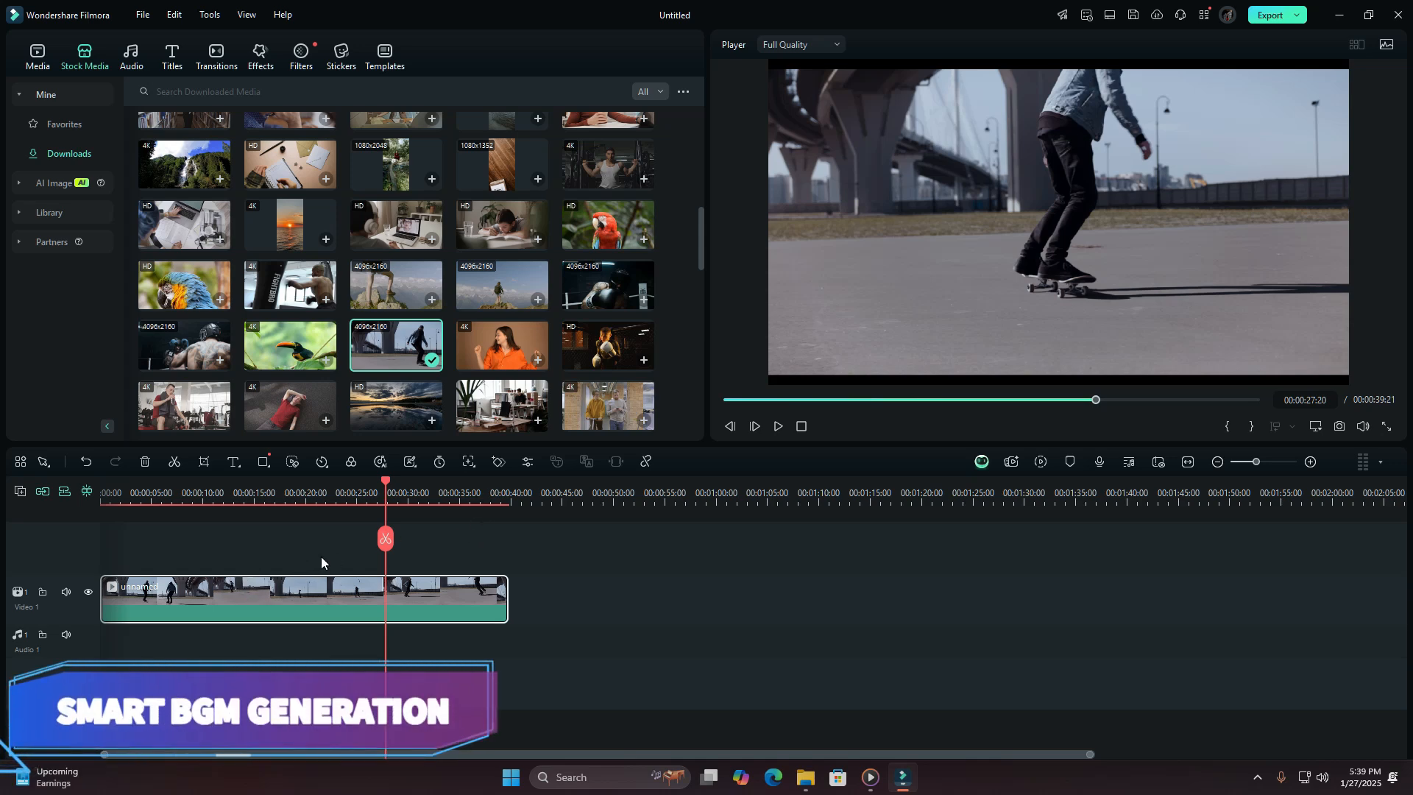
Step: Generate background music for the skateboarder clip with Smart BGM Generation and play the result from the beginning
{"action": "left_click", "coordinate": [382, 461]}
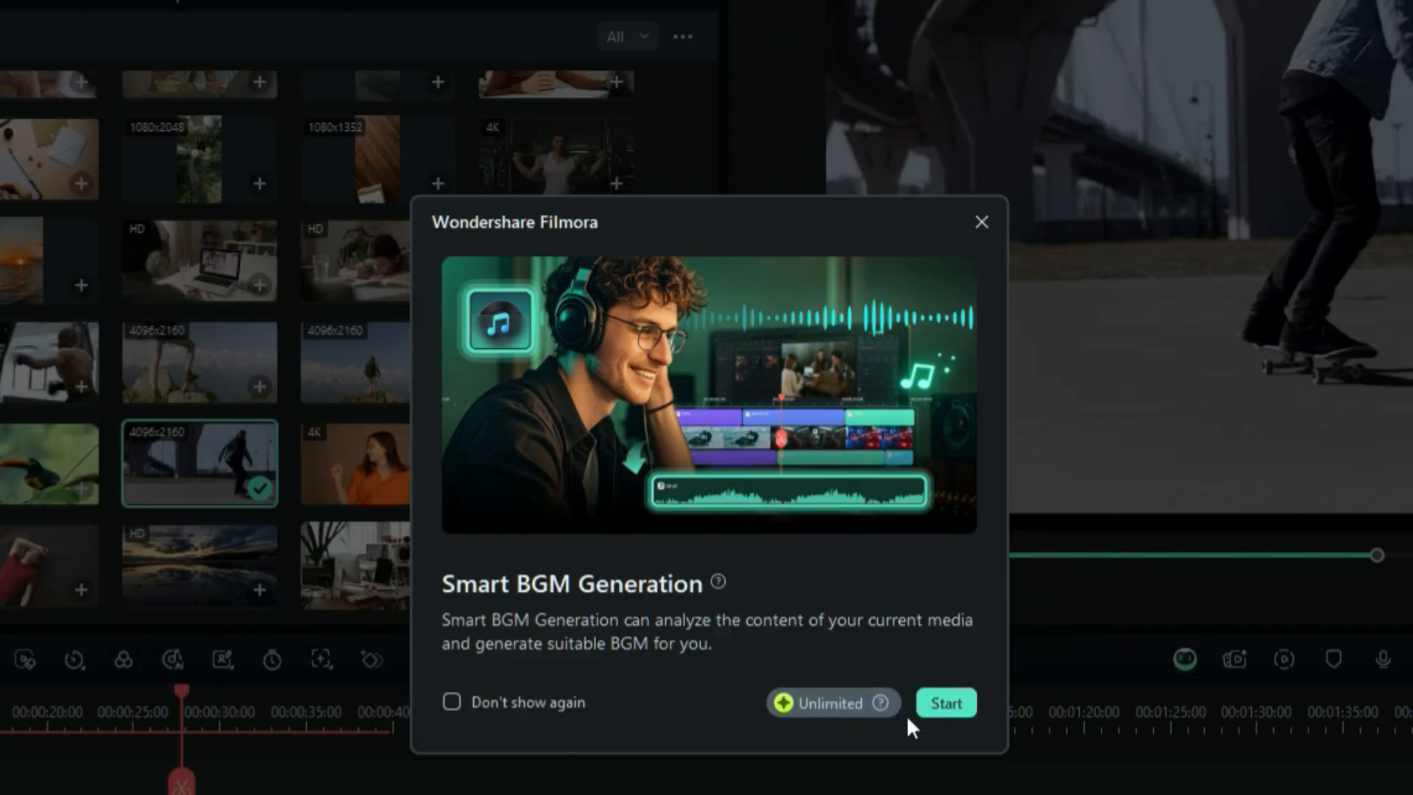
{"action": "left_click", "coordinate": [945, 703]}
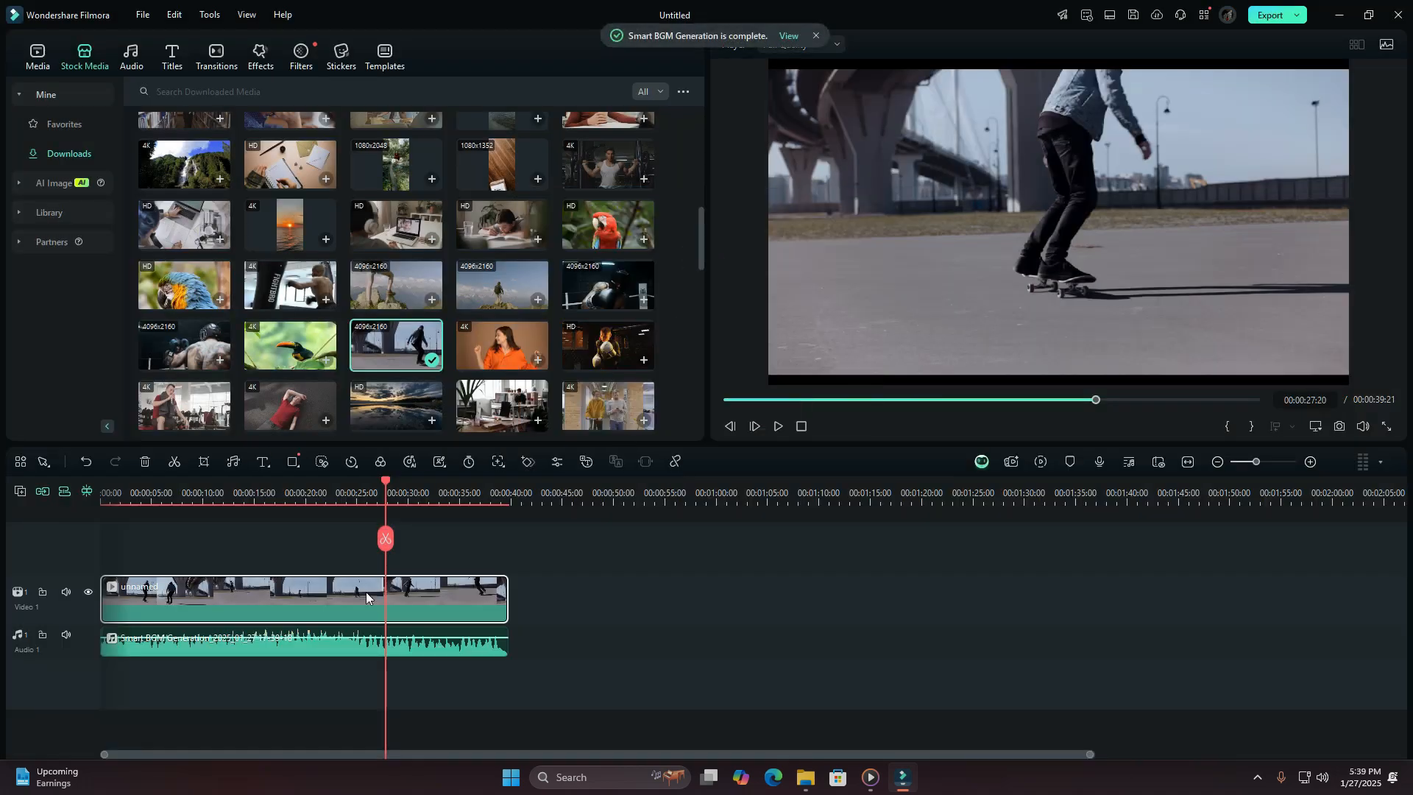
{"action": "left_click_drag", "start_coordinate": [383, 488], "coordinate": [103, 488]}
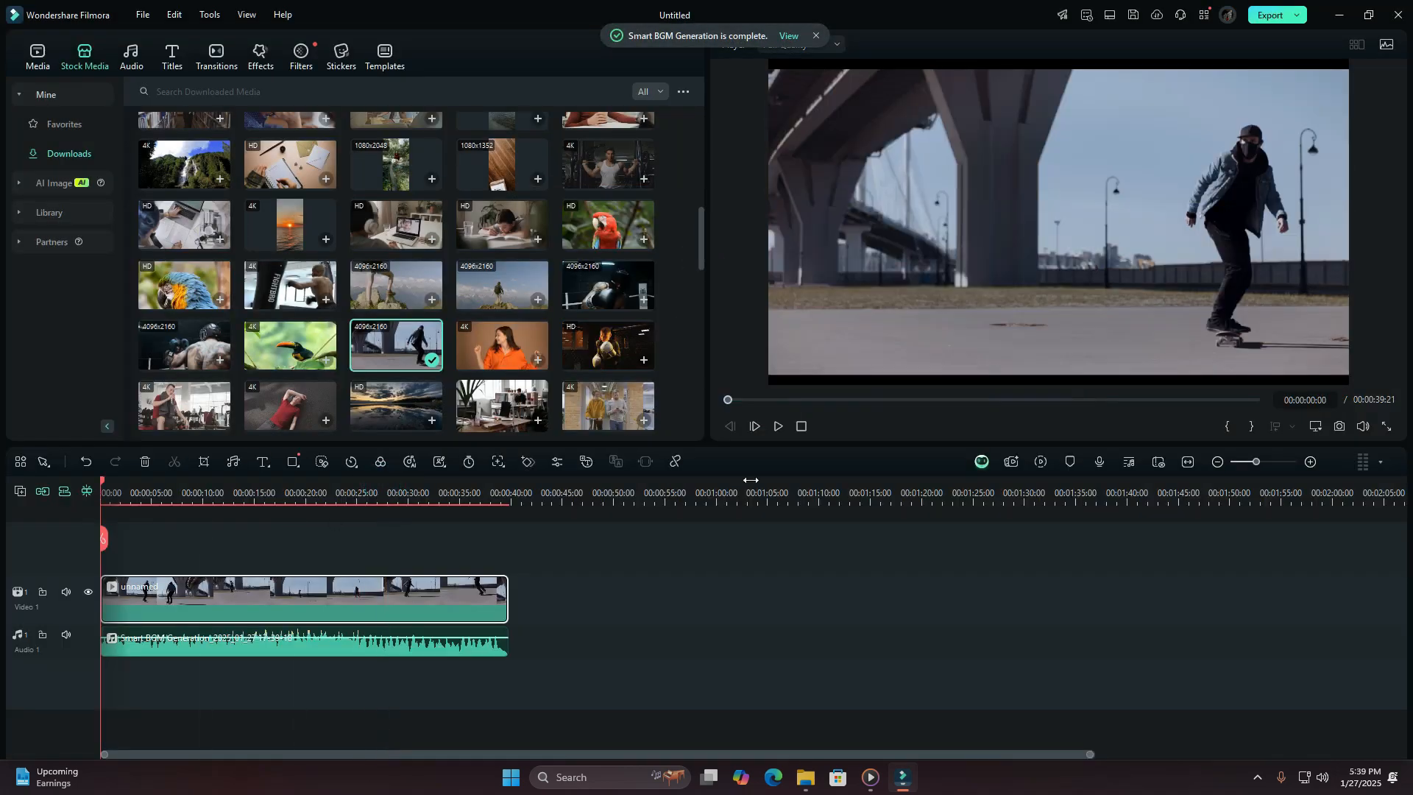
{"action": "left_click", "coordinate": [778, 426]}
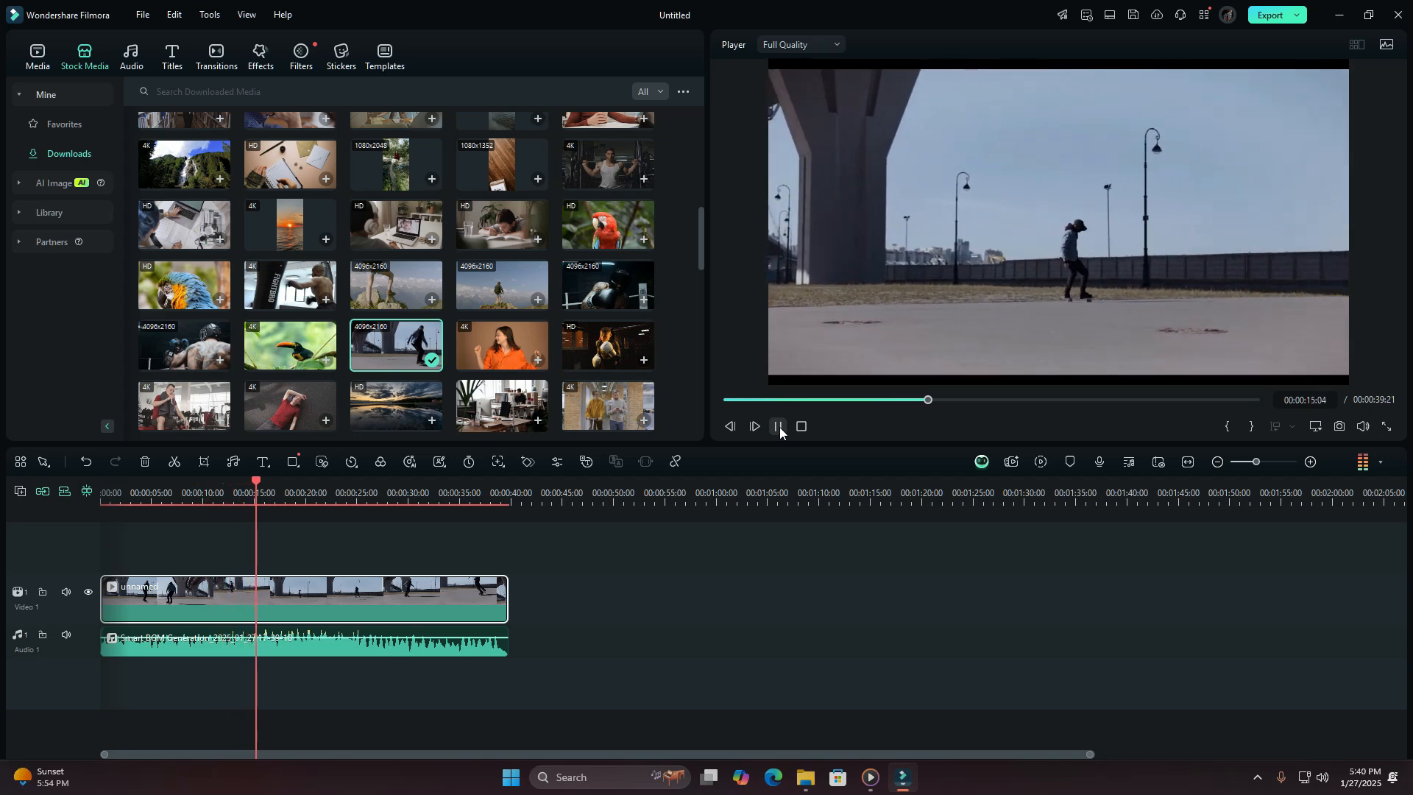
{"action": "left_click", "coordinate": [779, 427]}
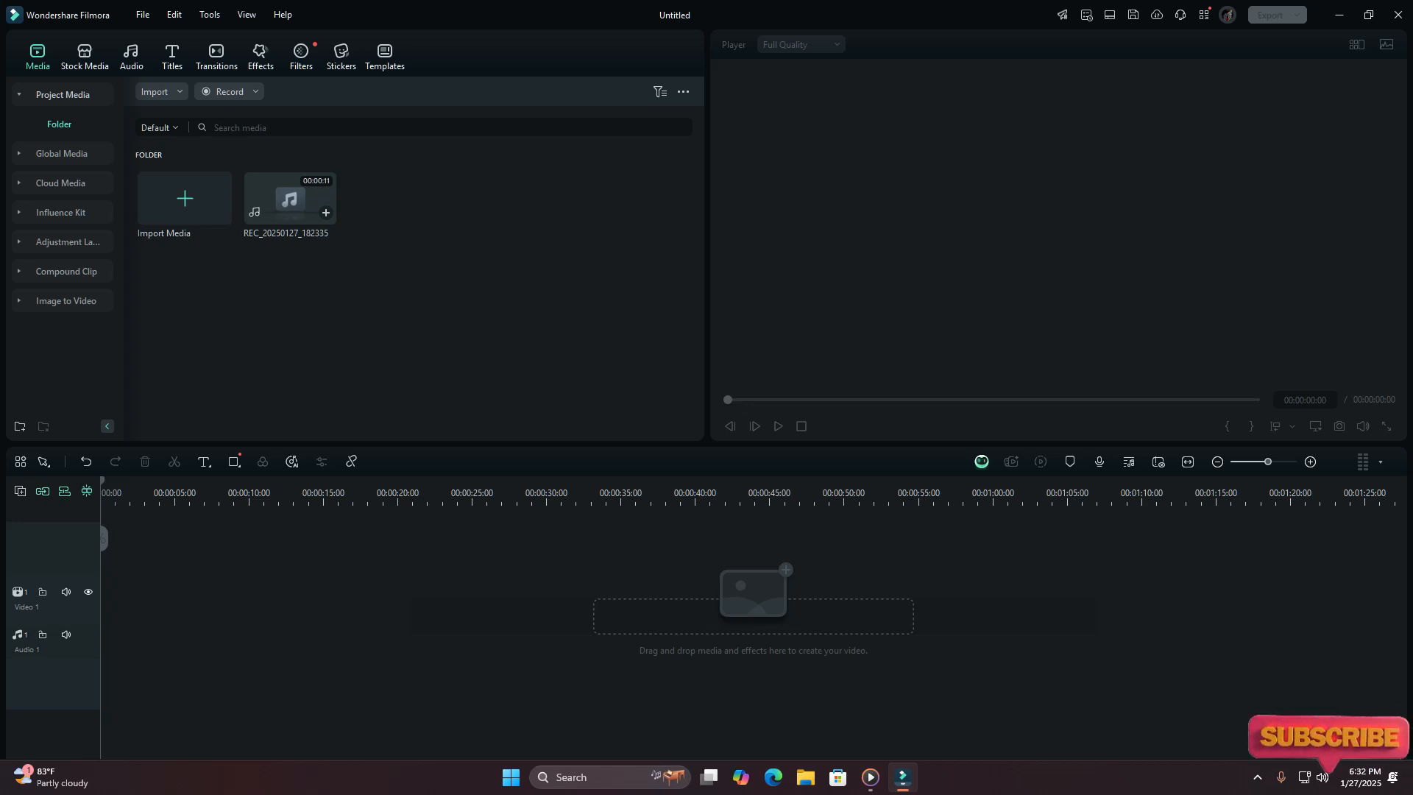
Step: Add the recording REC_20250127_182335 to the timeline and listen to it from the beginning
{"action": "left_click", "coordinate": [325, 213]}
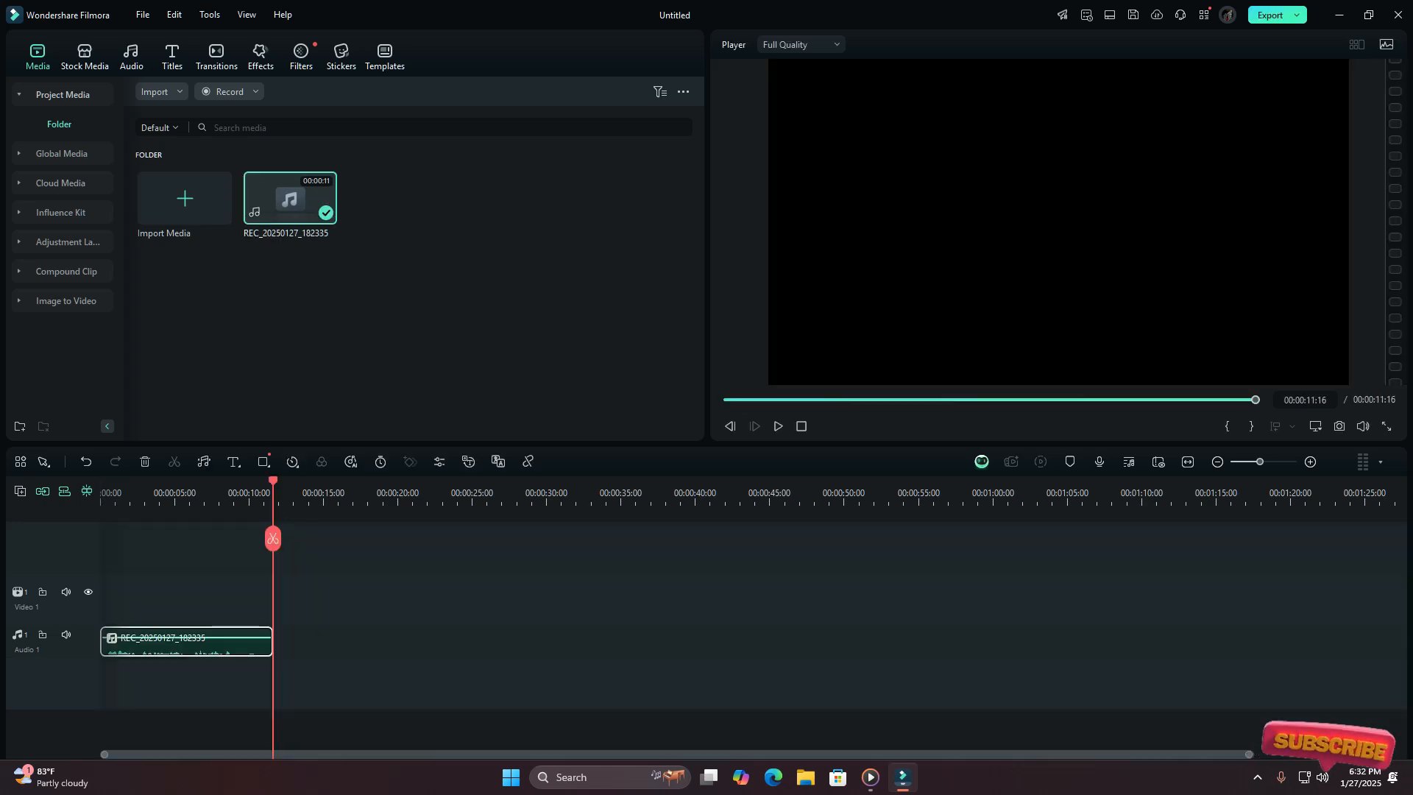
{"action": "key", "text": "Home"}
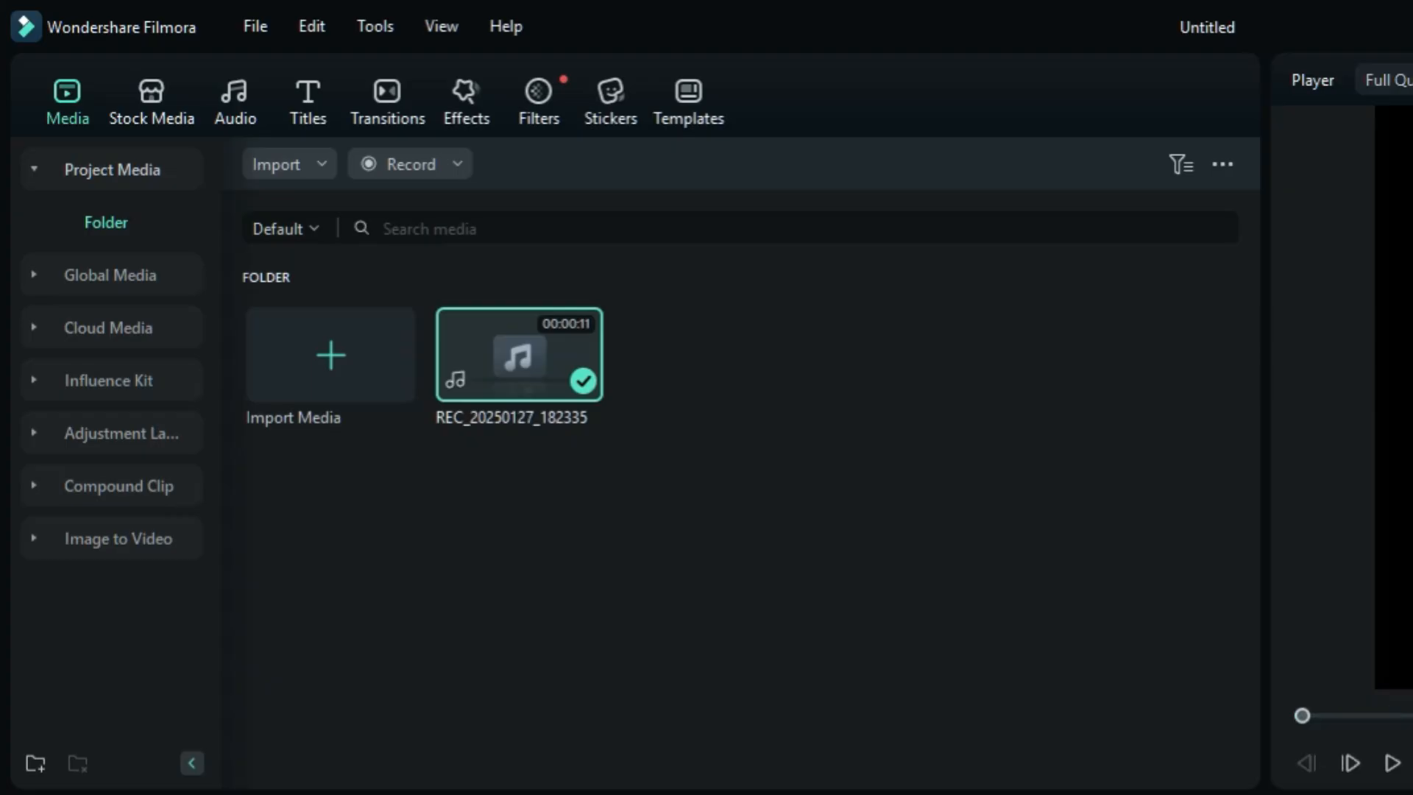
{"action": "left_click", "coordinate": [1392, 762]}
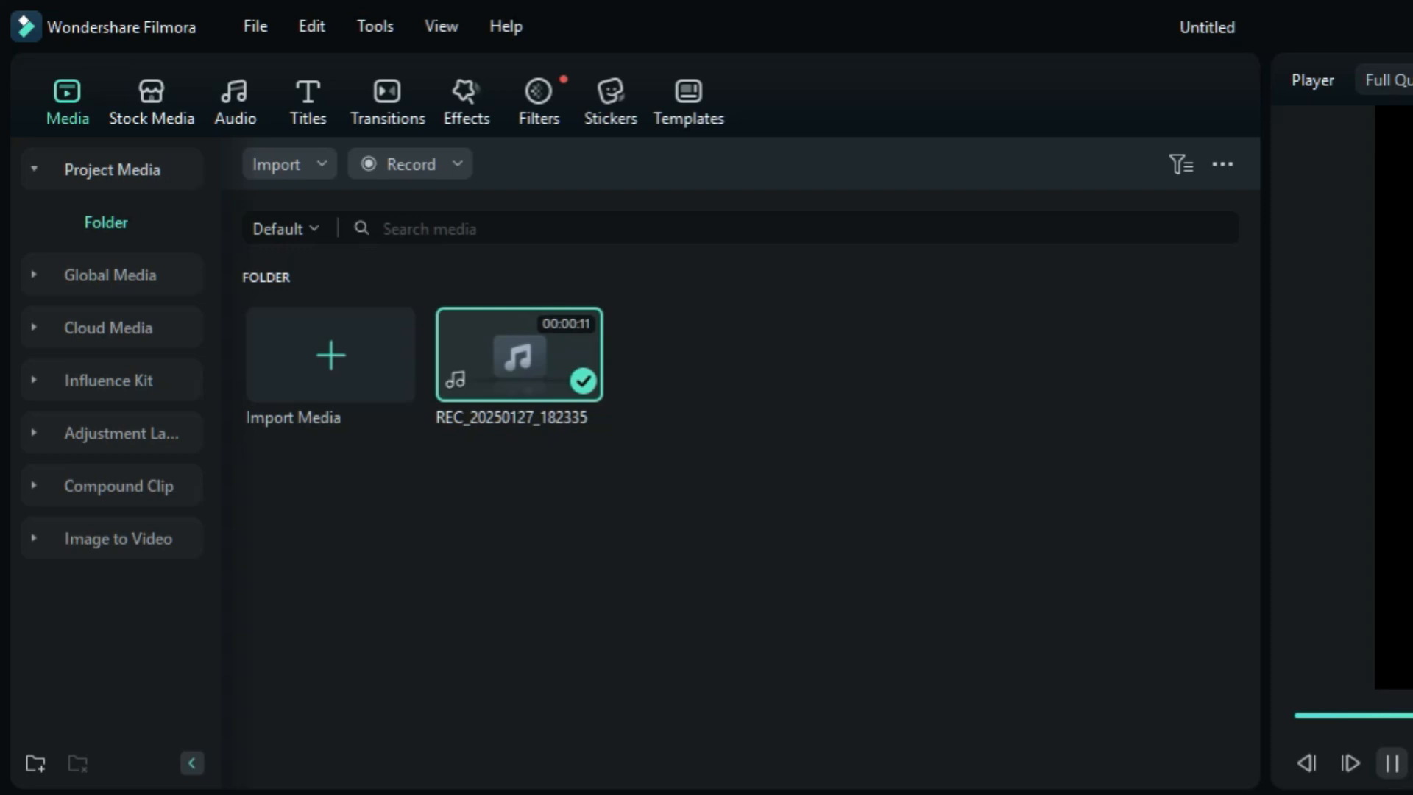
{"action": "key", "text": "space"}
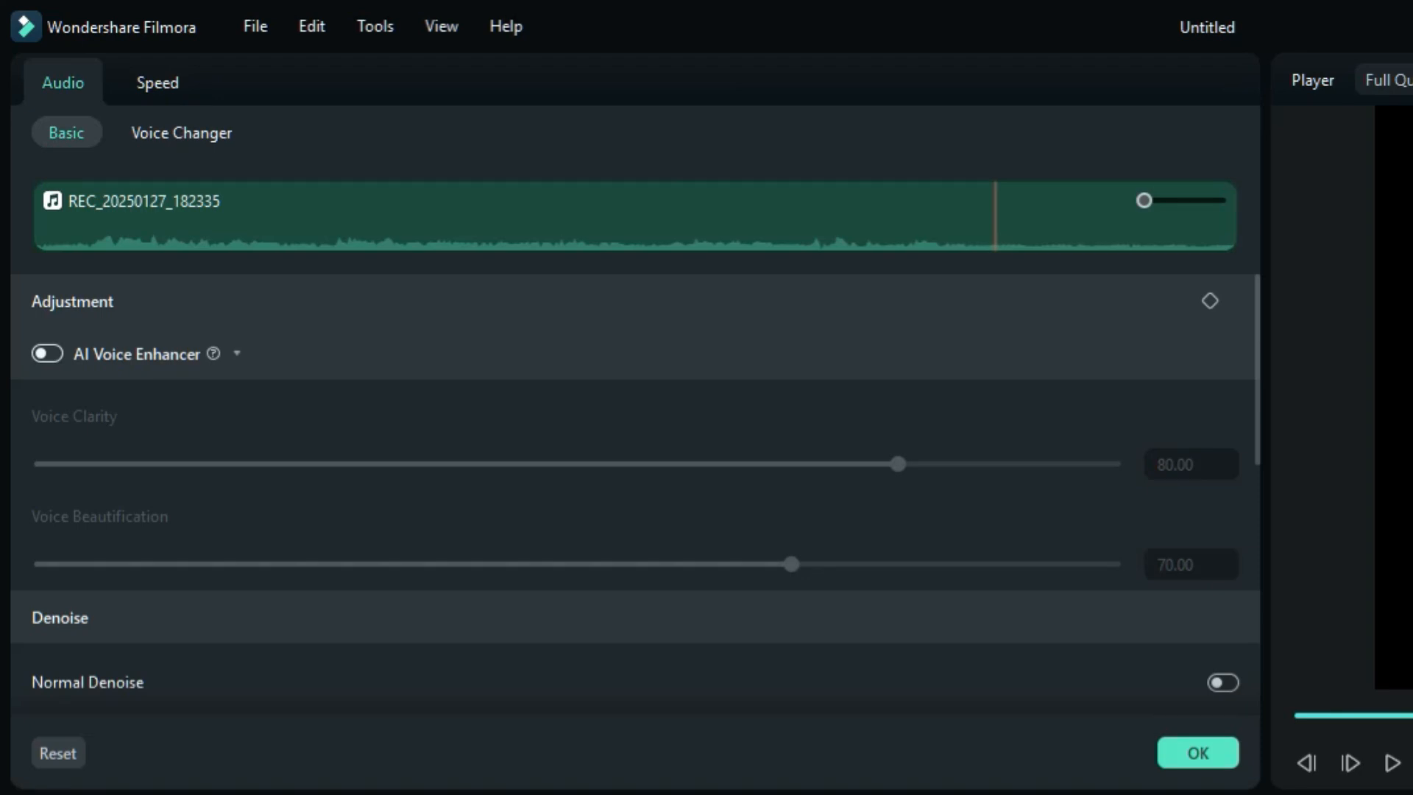
Step: Turn on AI Voice Enhancer for the voice recording, accept the clip settings, and play the enhanced audio
{"action": "left_click", "coordinate": [47, 353]}
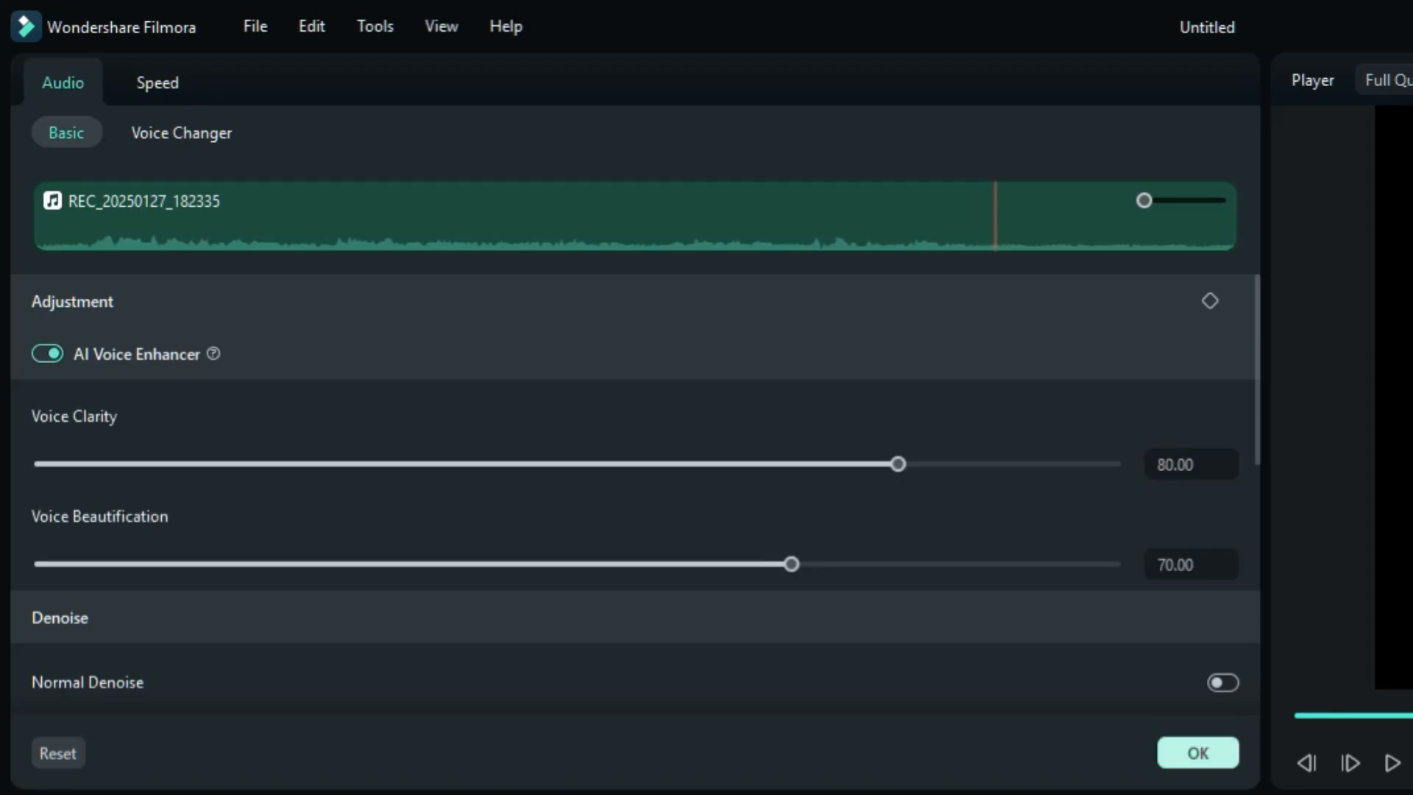
{"action": "left_click", "coordinate": [1198, 752]}
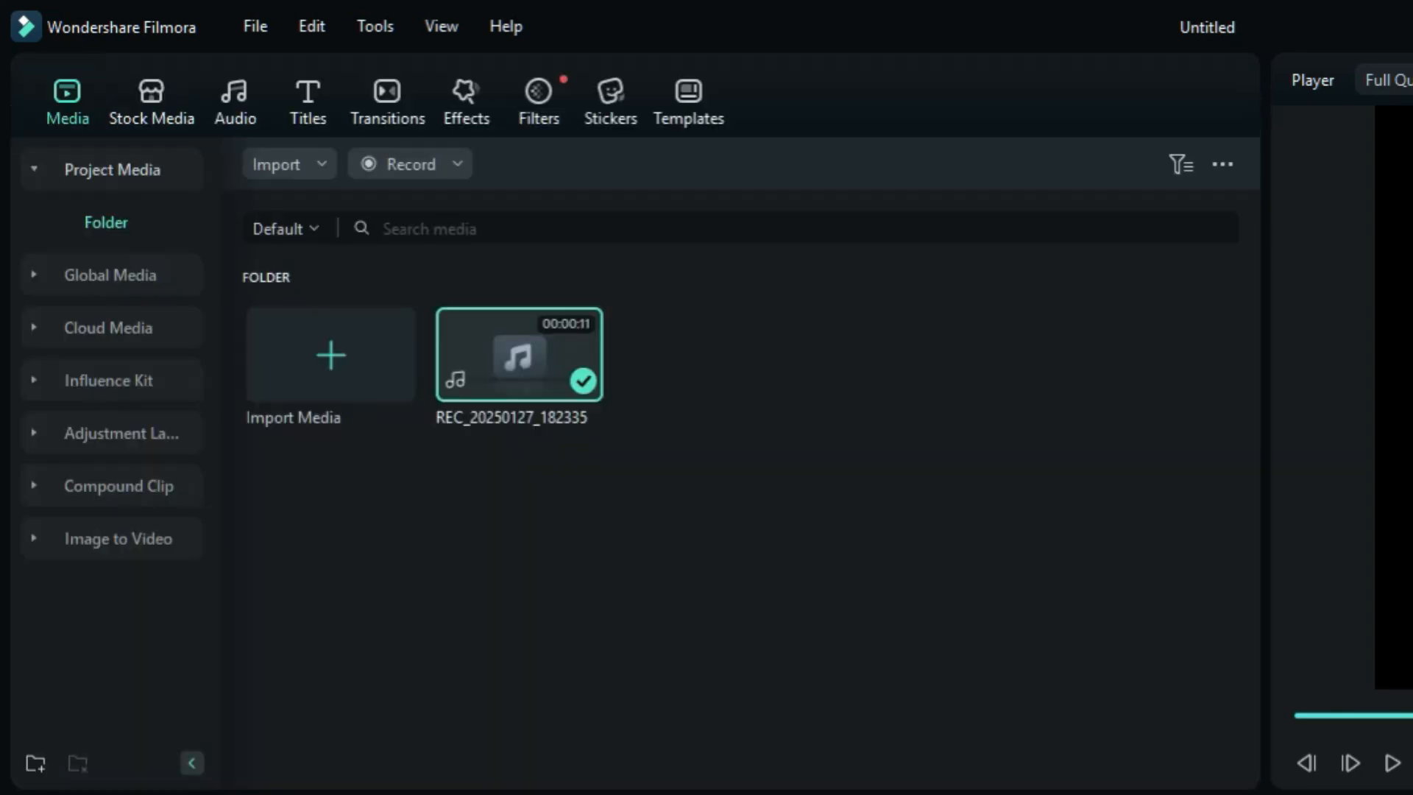
{"action": "left_click", "coordinate": [1392, 763]}
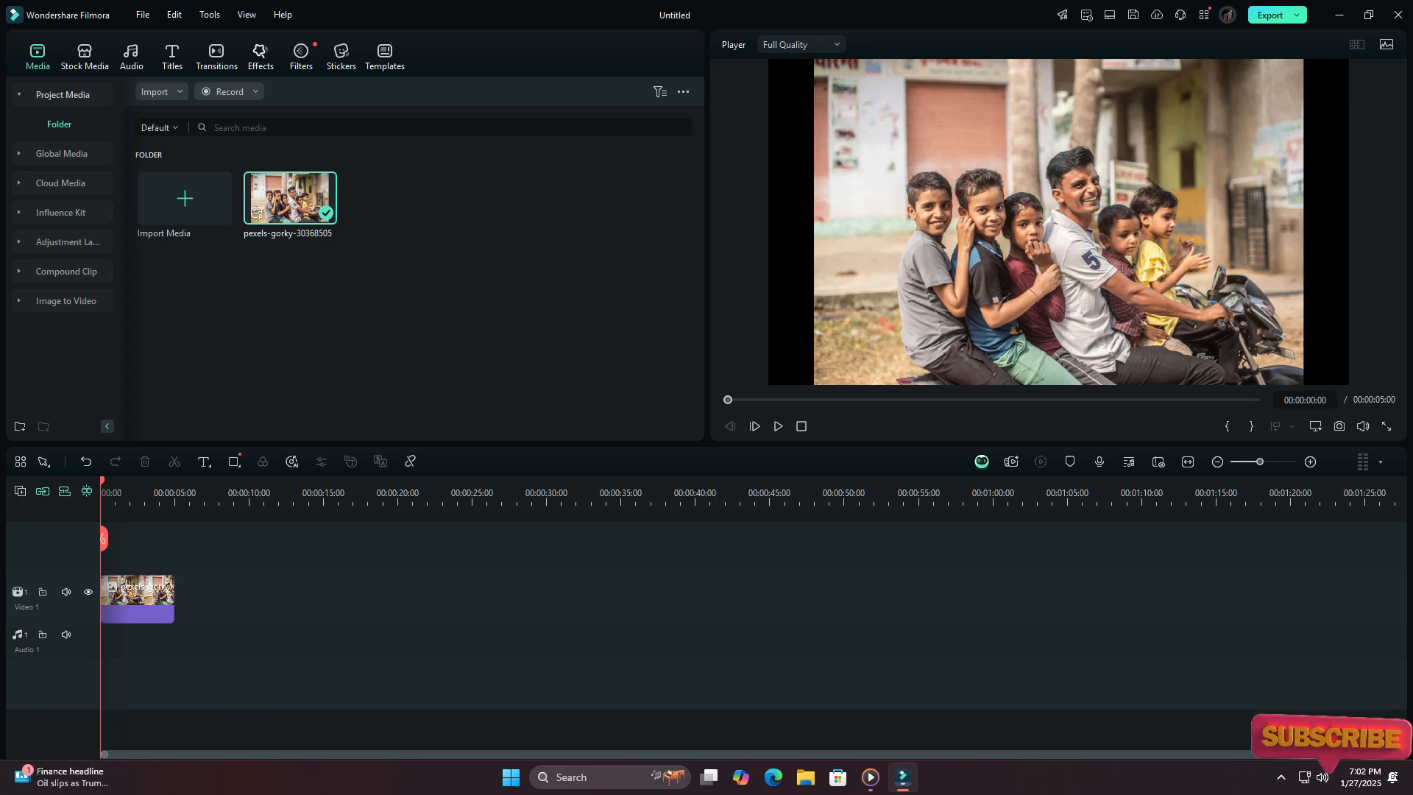
Step: Apply the AI Classic Mosaic effect from the Face Mosaic body effects to the photo of the motorcycle riders
{"action": "left_click", "coordinate": [260, 57]}
{"action": "left_click", "coordinate": [221, 92]}
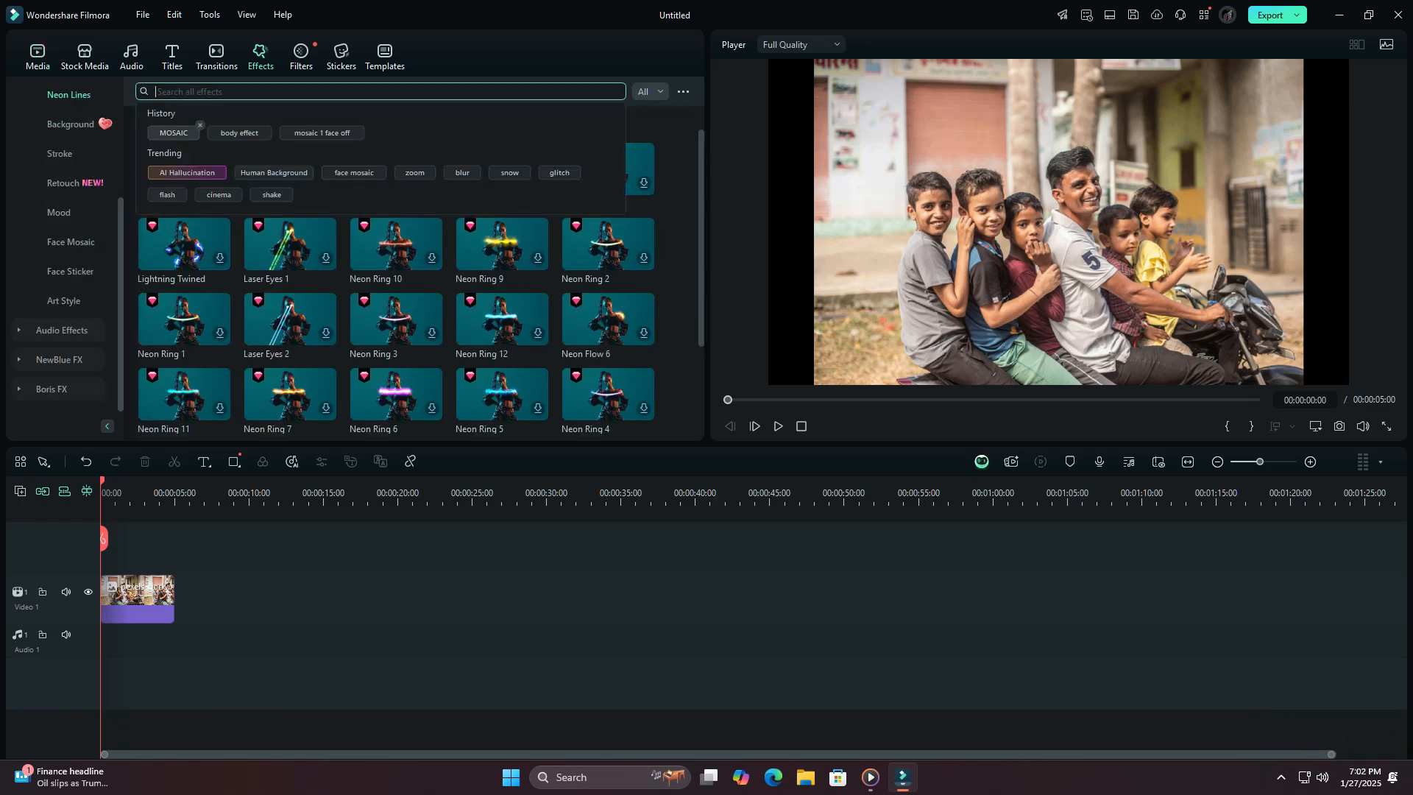
{"action": "left_click", "coordinate": [174, 132]}
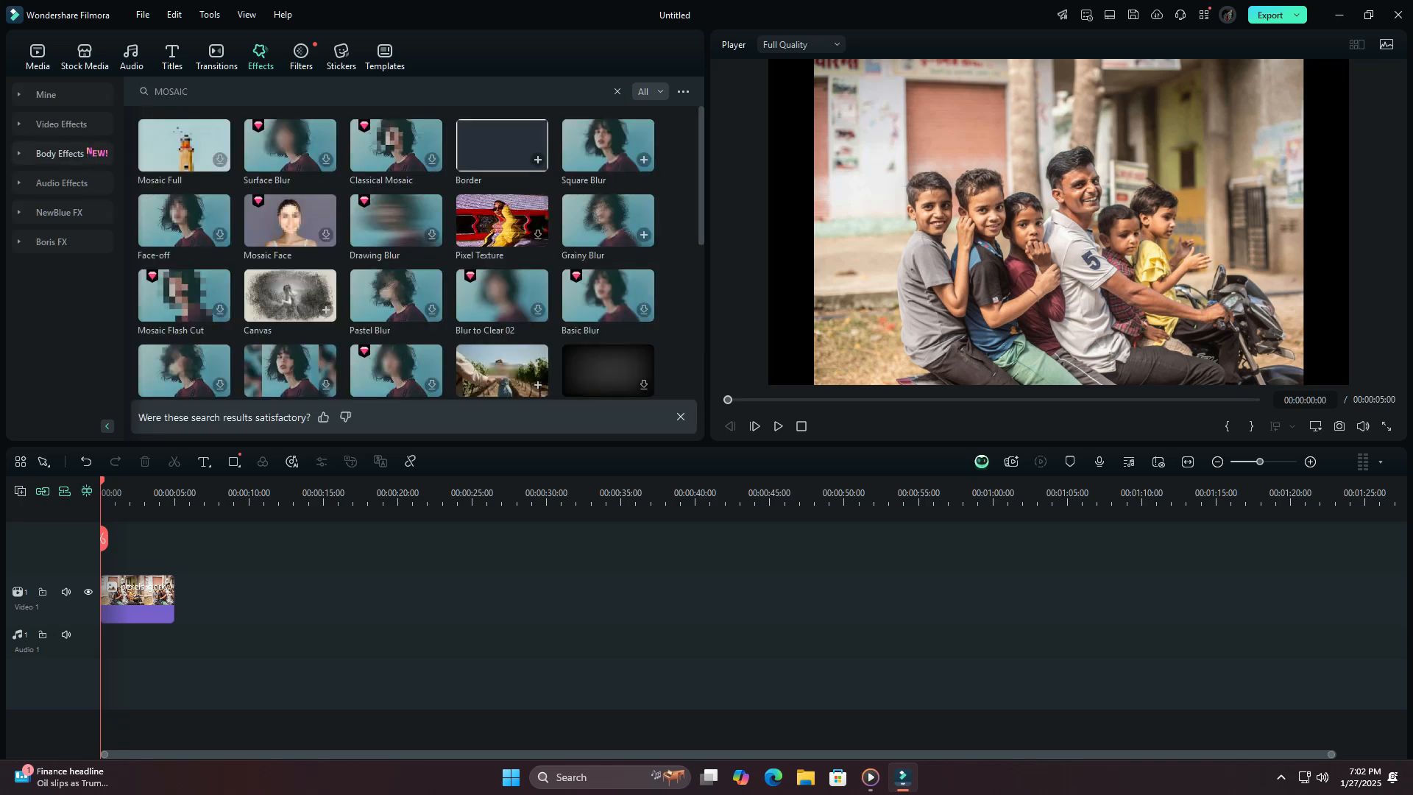
{"action": "left_click", "coordinate": [61, 153]}
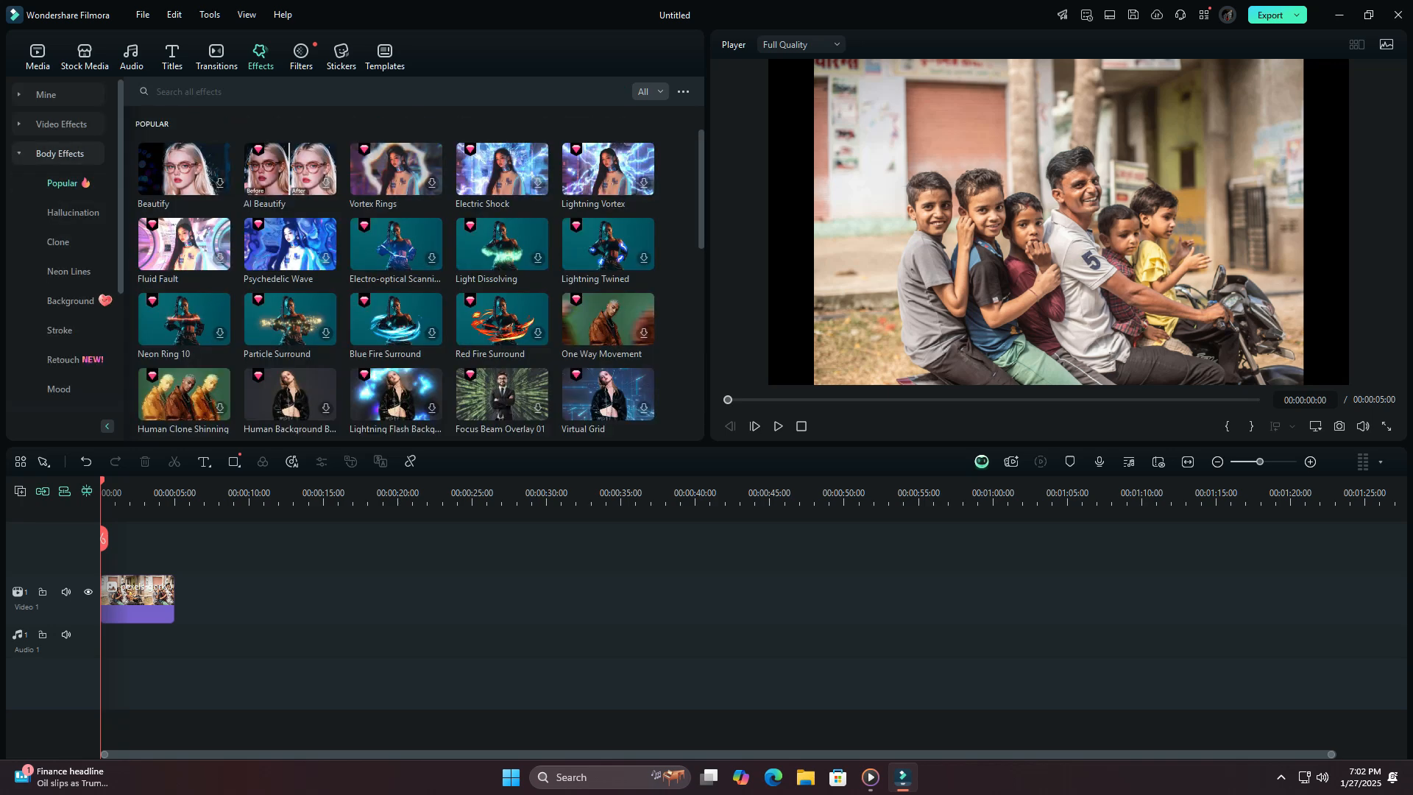
{"action": "scroll", "coordinate": [70, 212], "scroll_direction": "down", "scroll_amount": 3}
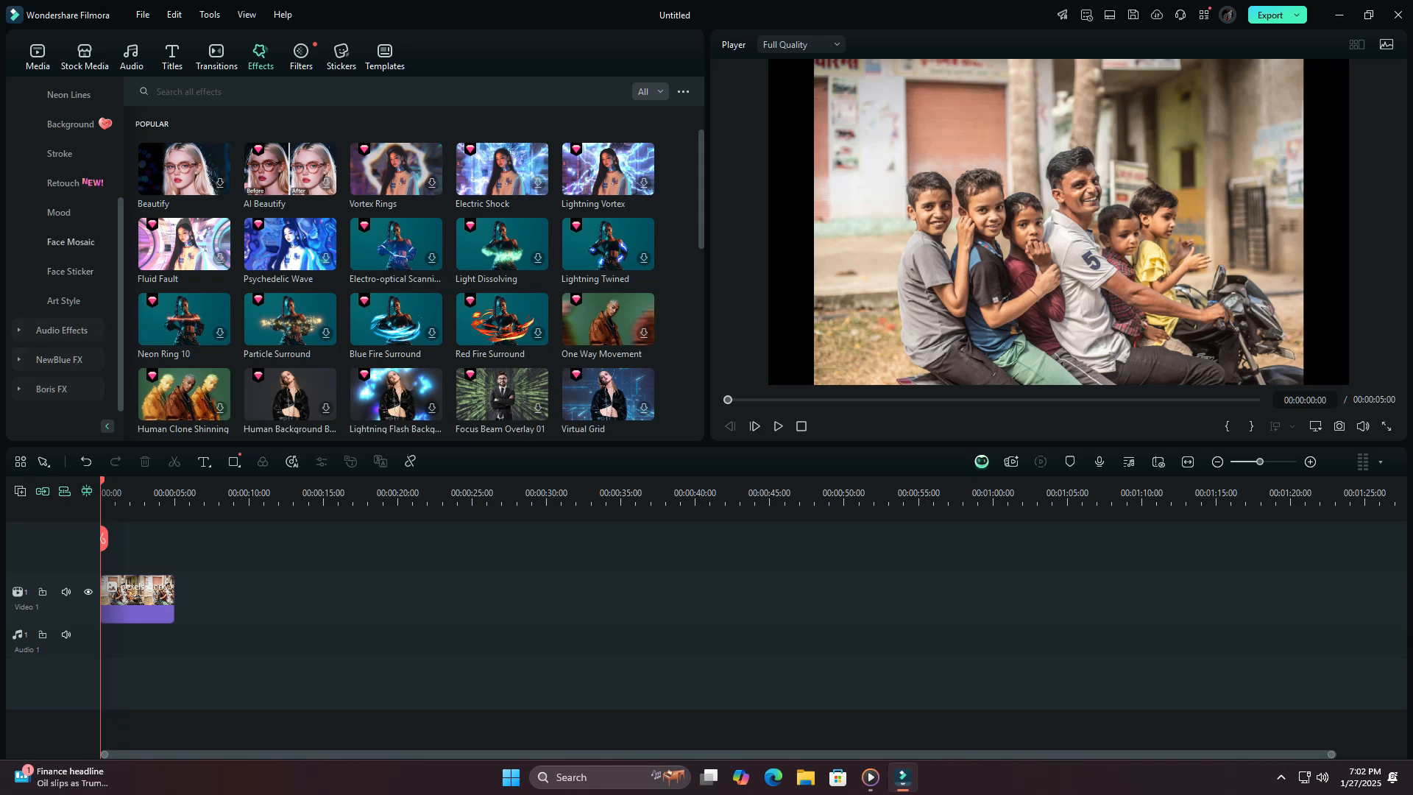
{"action": "left_click", "coordinate": [71, 241]}
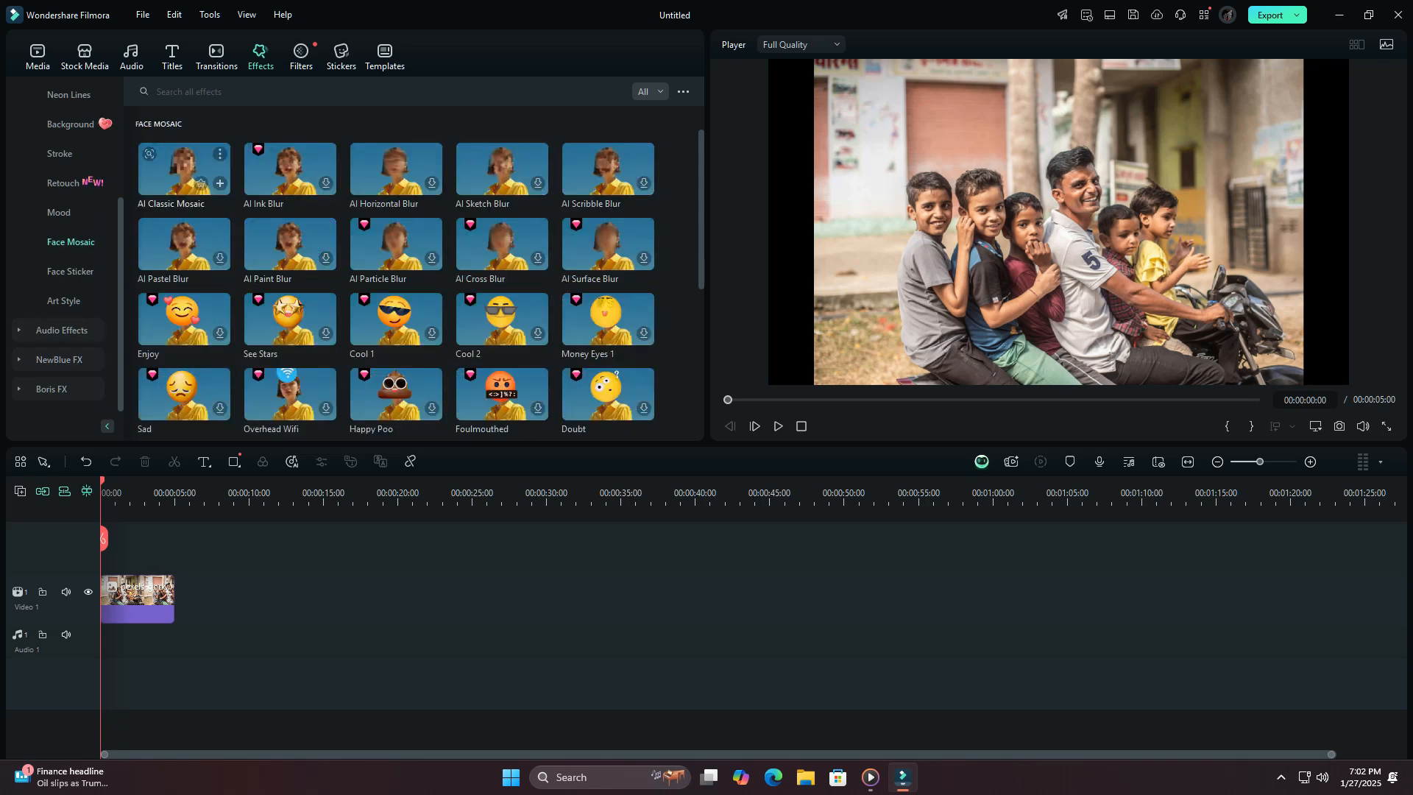
{"action": "left_click", "coordinate": [181, 168]}
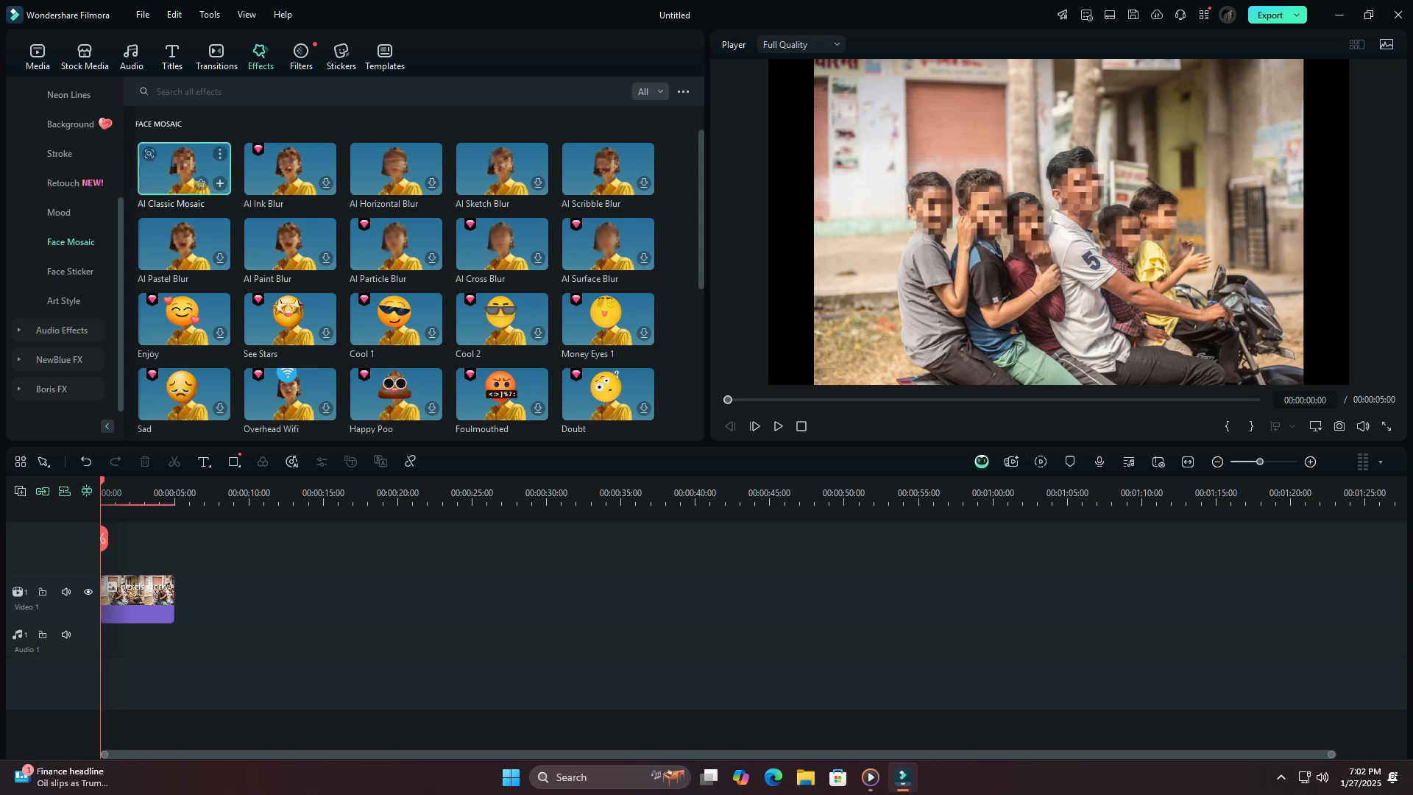
Step: Exclude the five children's faces from the AI Classic Mosaic effect, keep only the man's face selected, and turn on Invert
{"action": "left_click", "coordinate": [137, 597]}
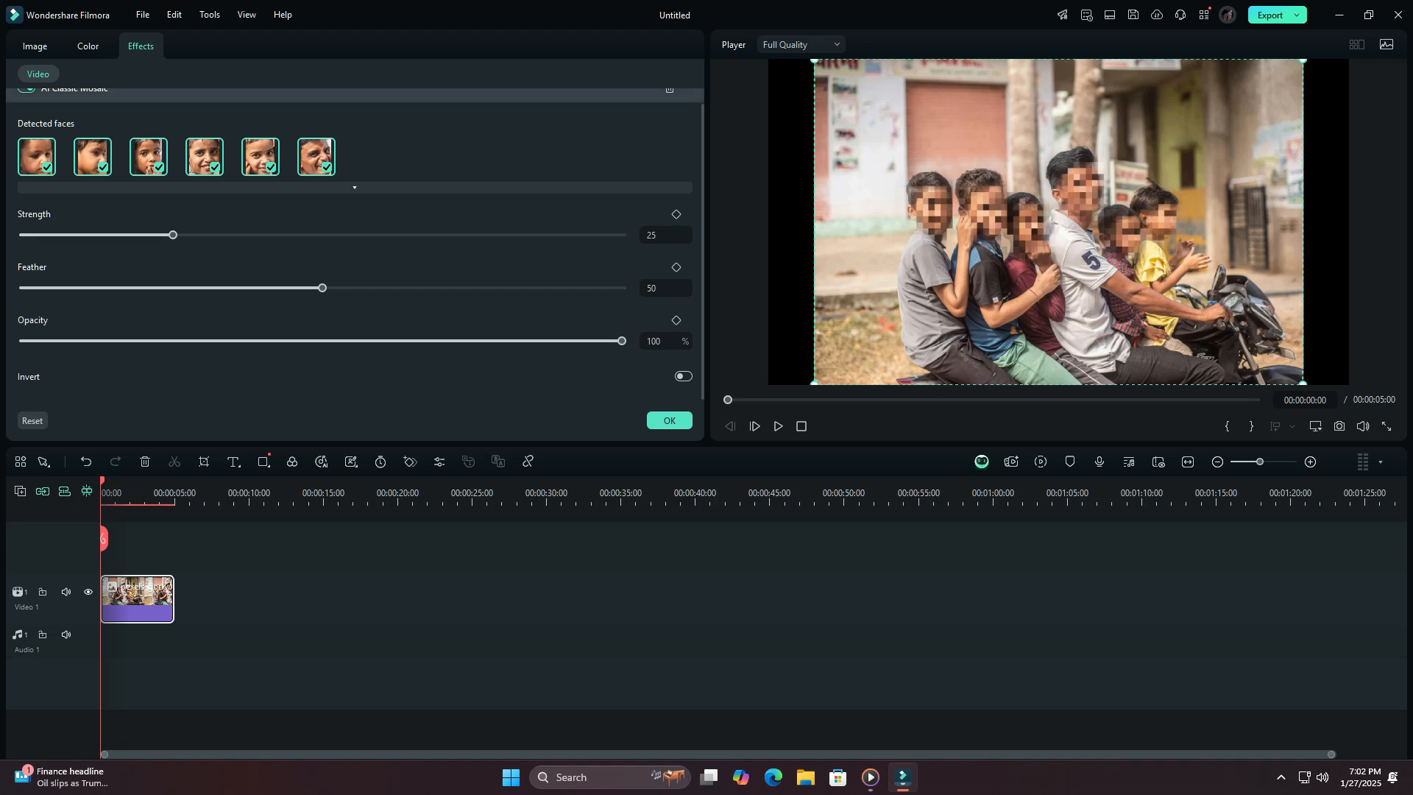
{"action": "left_click", "coordinate": [46, 167]}
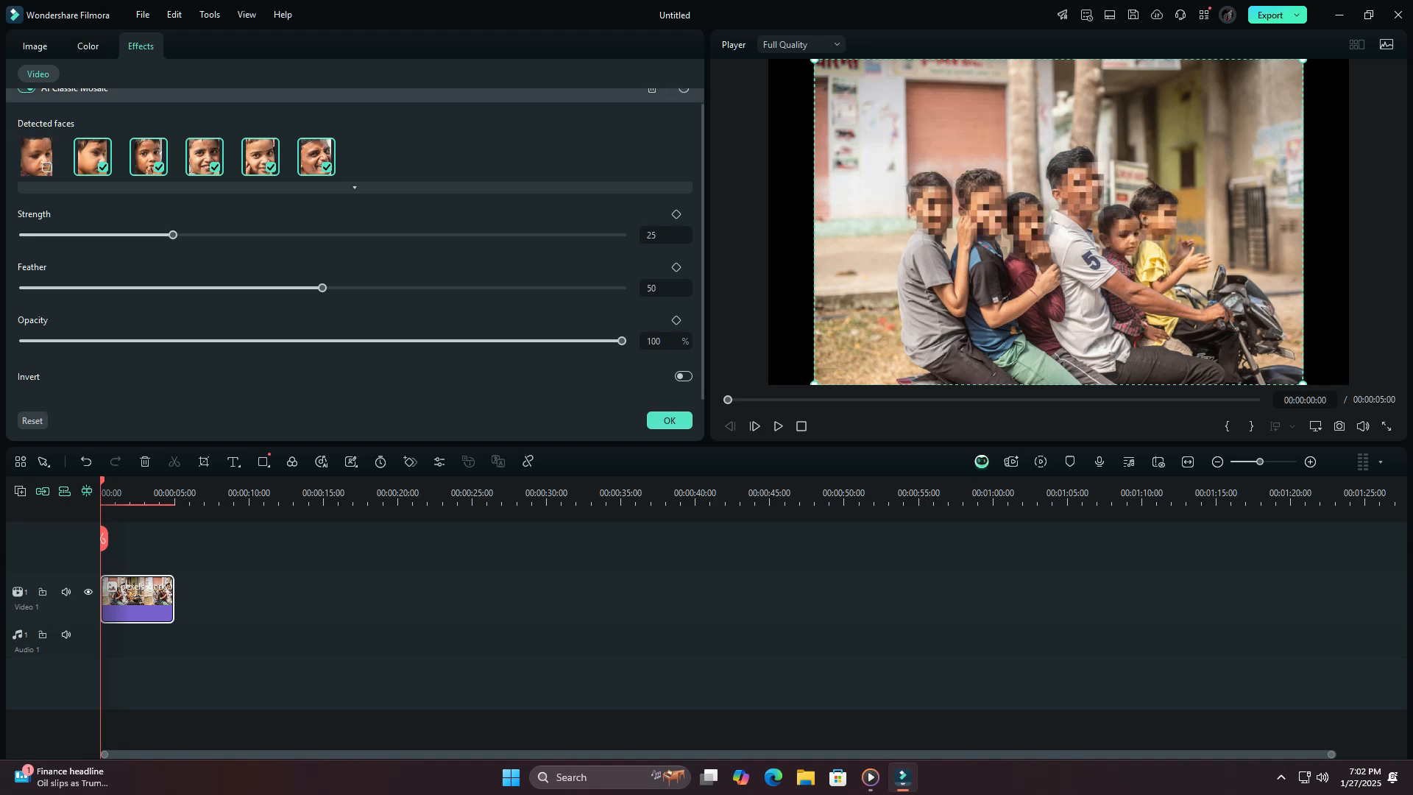
{"action": "left_click", "coordinate": [103, 167]}
{"action": "left_click", "coordinate": [158, 167]}
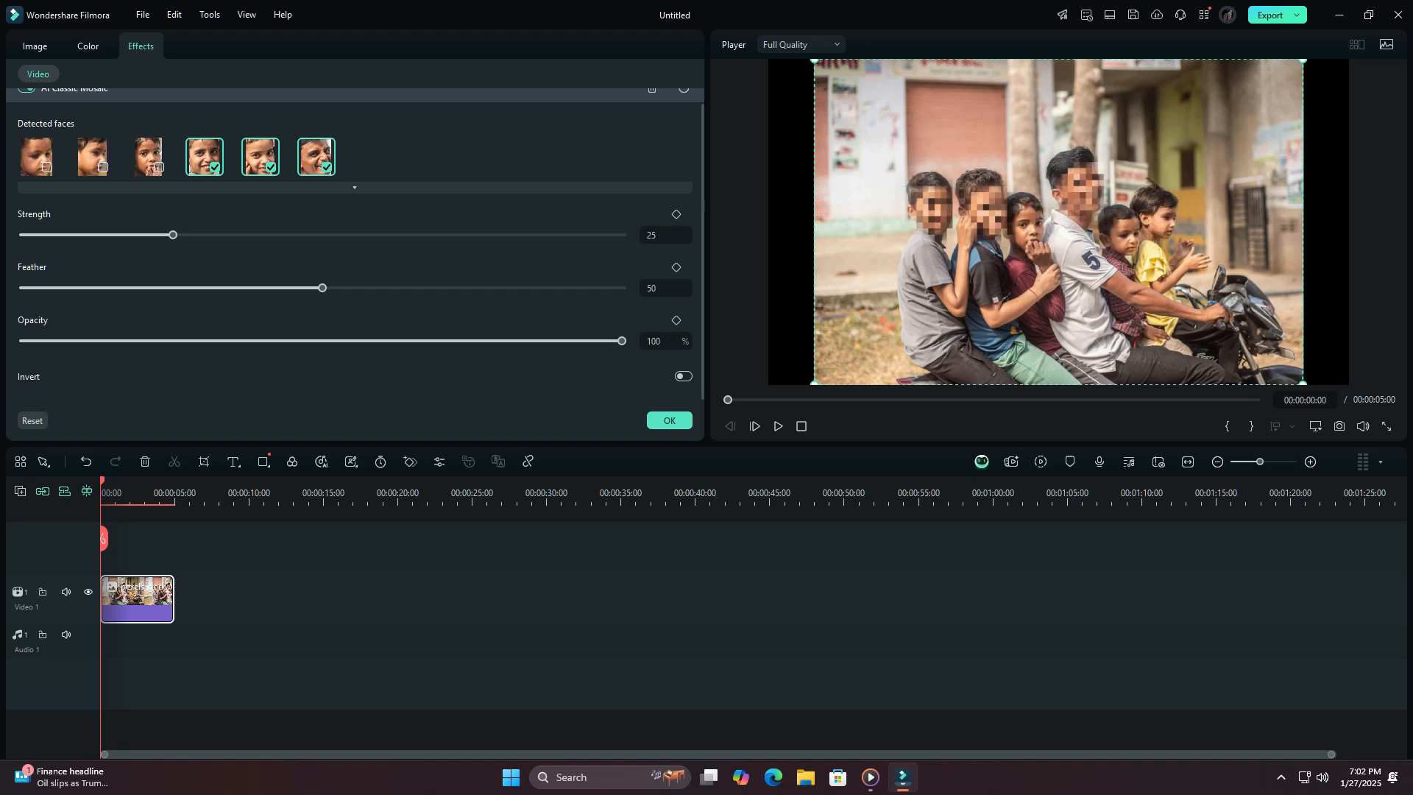
{"action": "left_click", "coordinate": [214, 167]}
{"action": "left_click", "coordinate": [270, 167]}
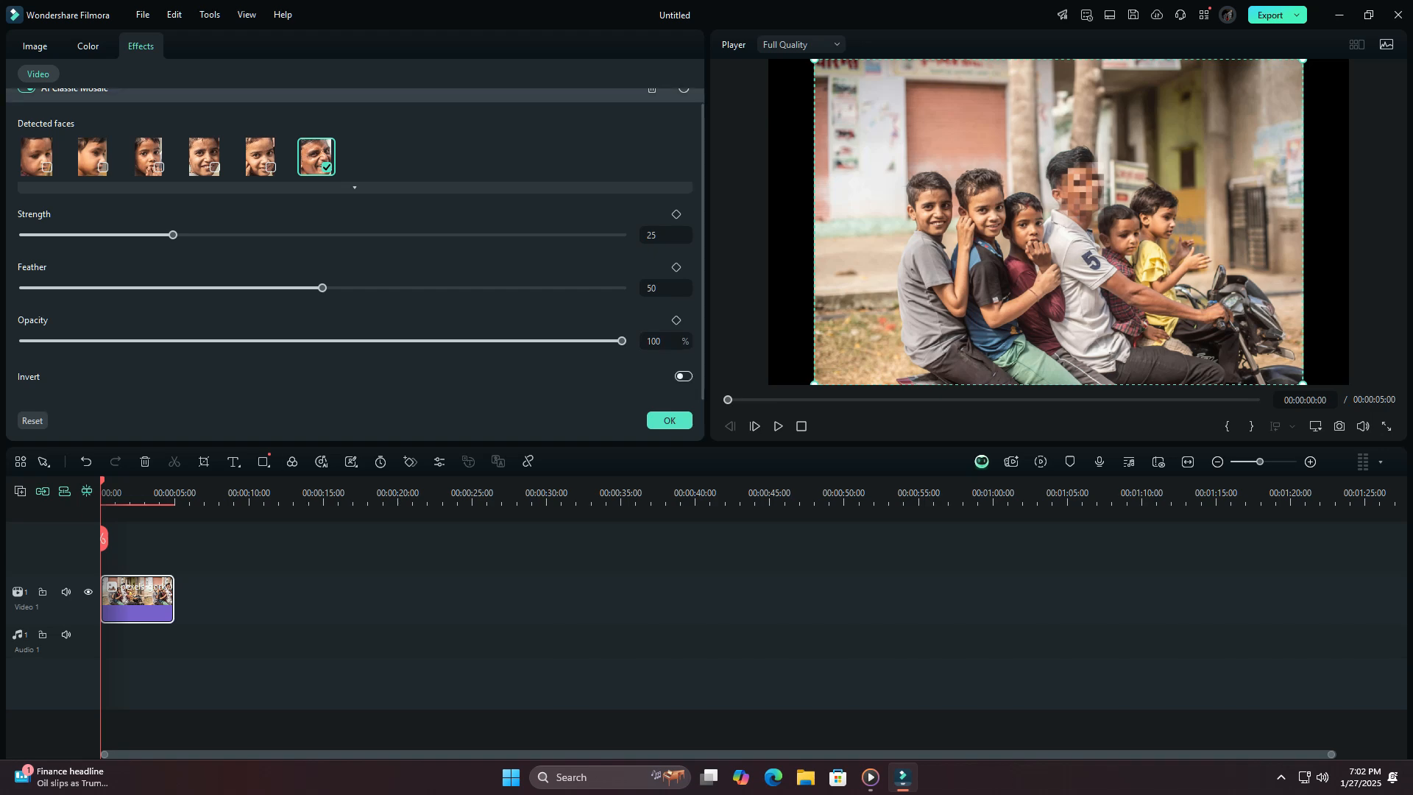
{"action": "left_click", "coordinate": [683, 376]}
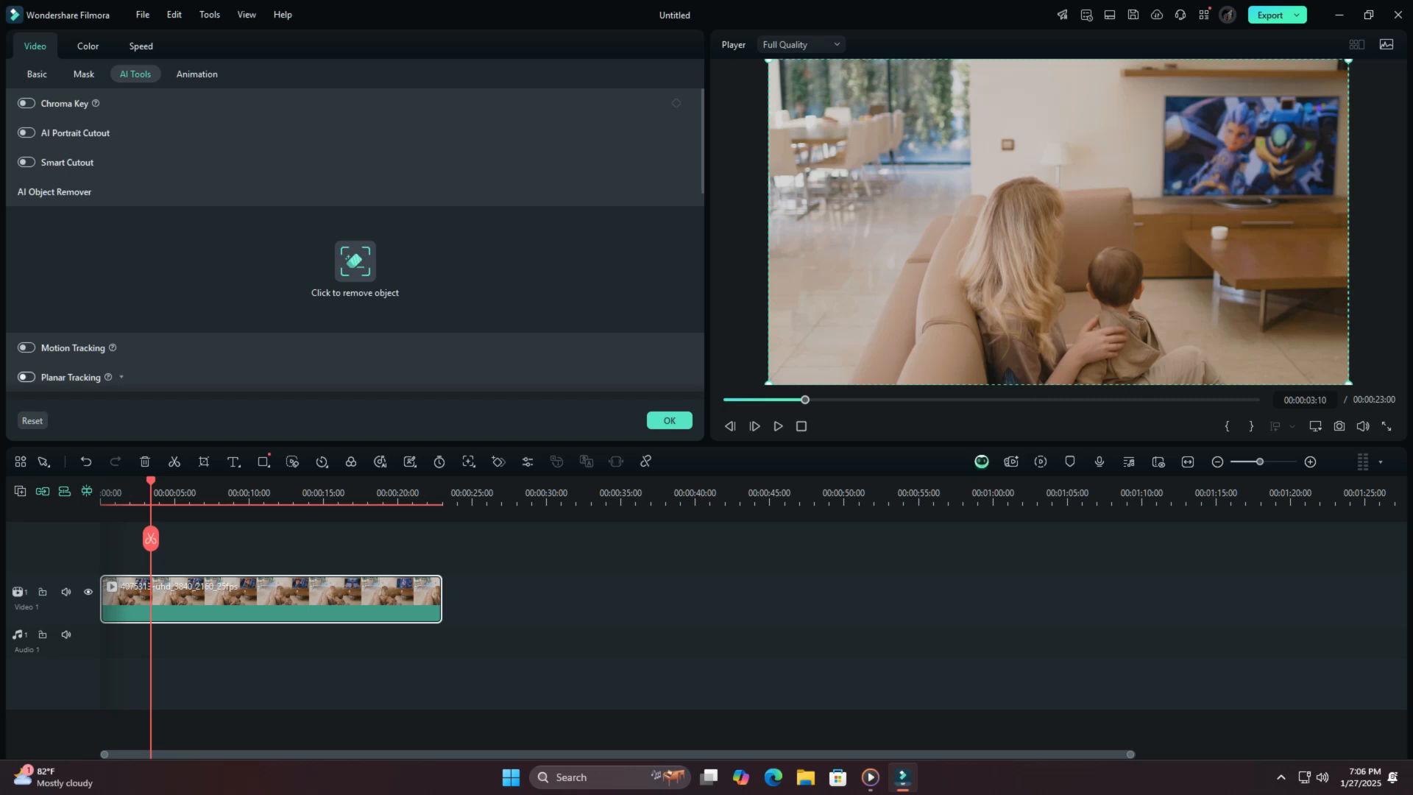
Step: Enable Planar Tracking with an Advanced tracker on the living-room clip, set its accuracy to High, and accept the settings
{"action": "left_click", "coordinate": [26, 377]}
{"action": "scroll", "coordinate": [355, 243], "scroll_direction": "down", "scroll_amount": 3}
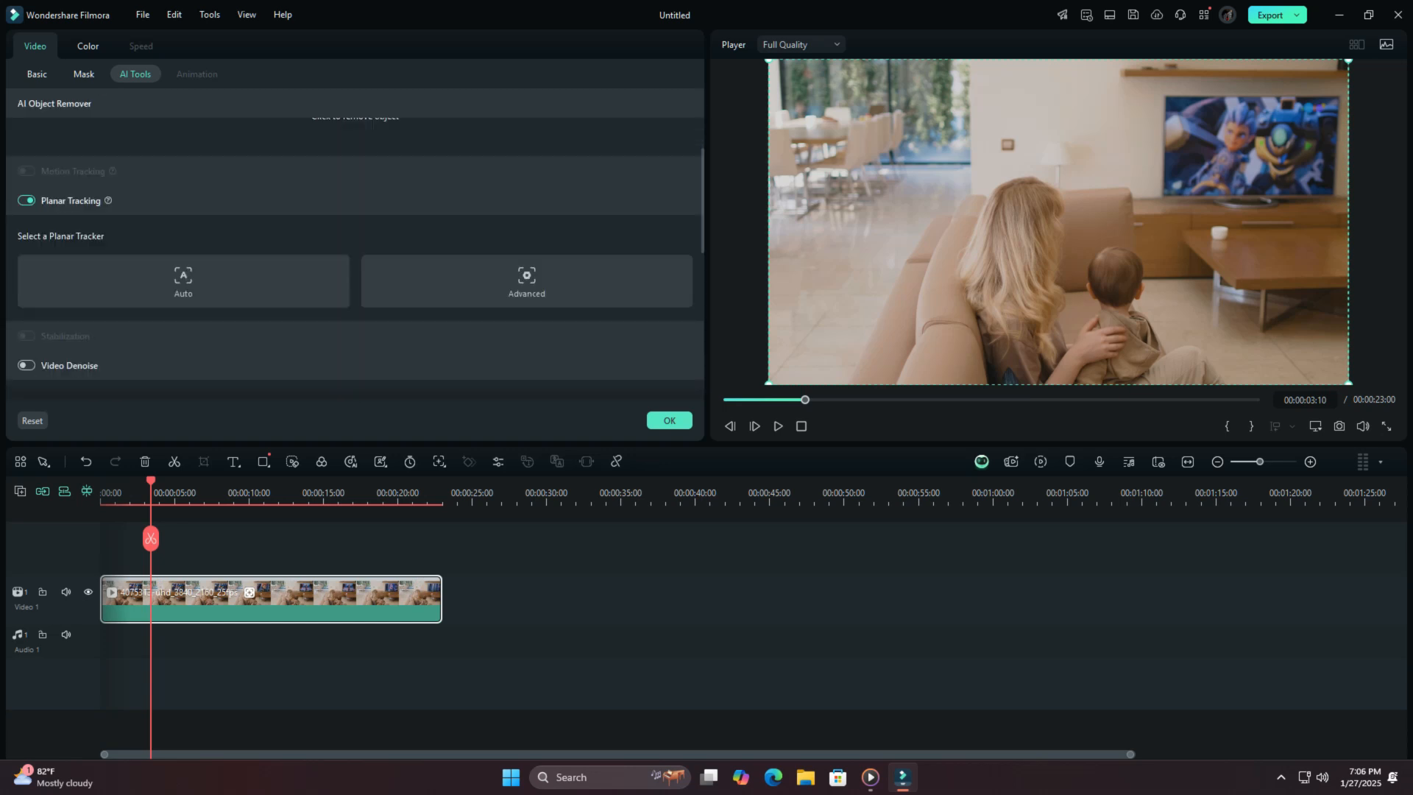
{"action": "left_click", "coordinate": [526, 281]}
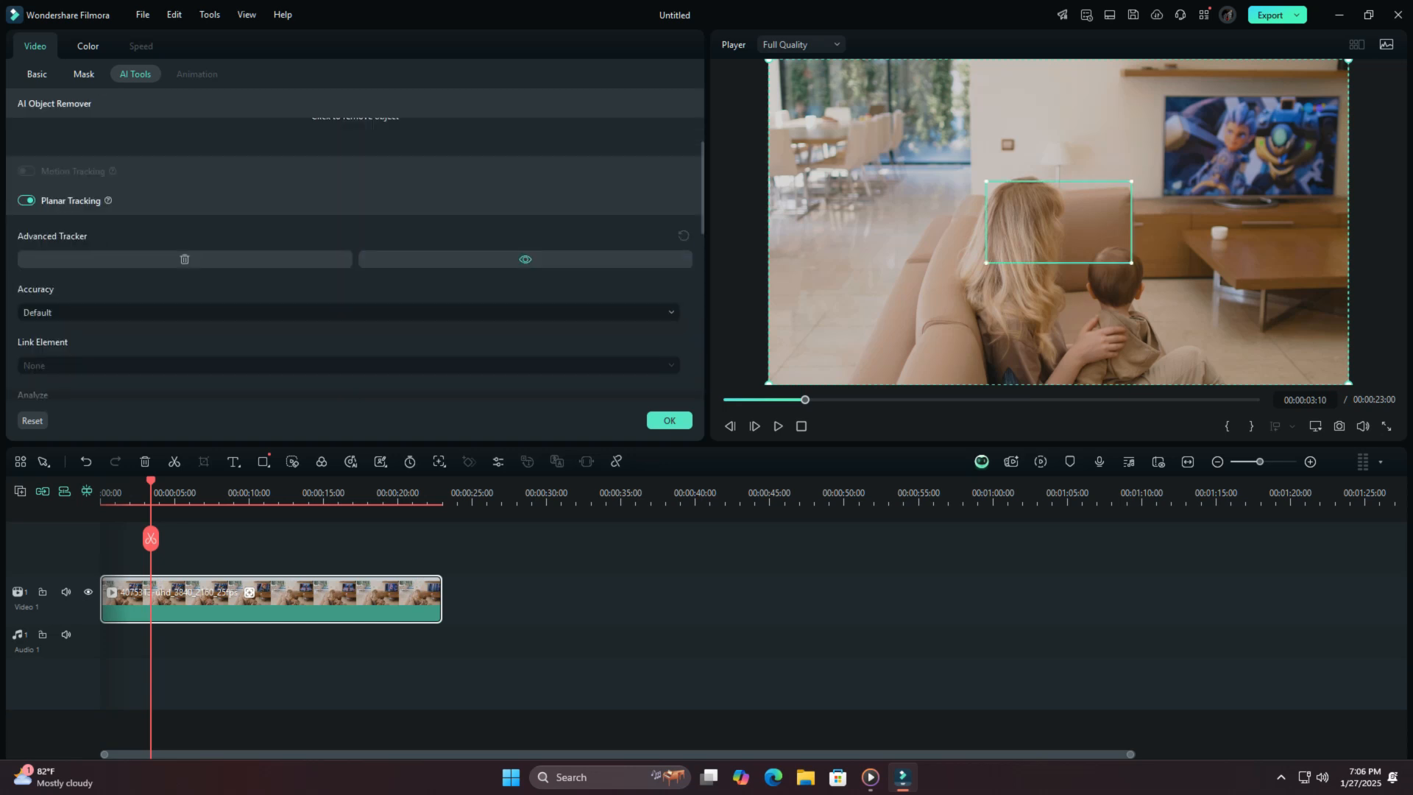
{"action": "left_click", "coordinate": [346, 312]}
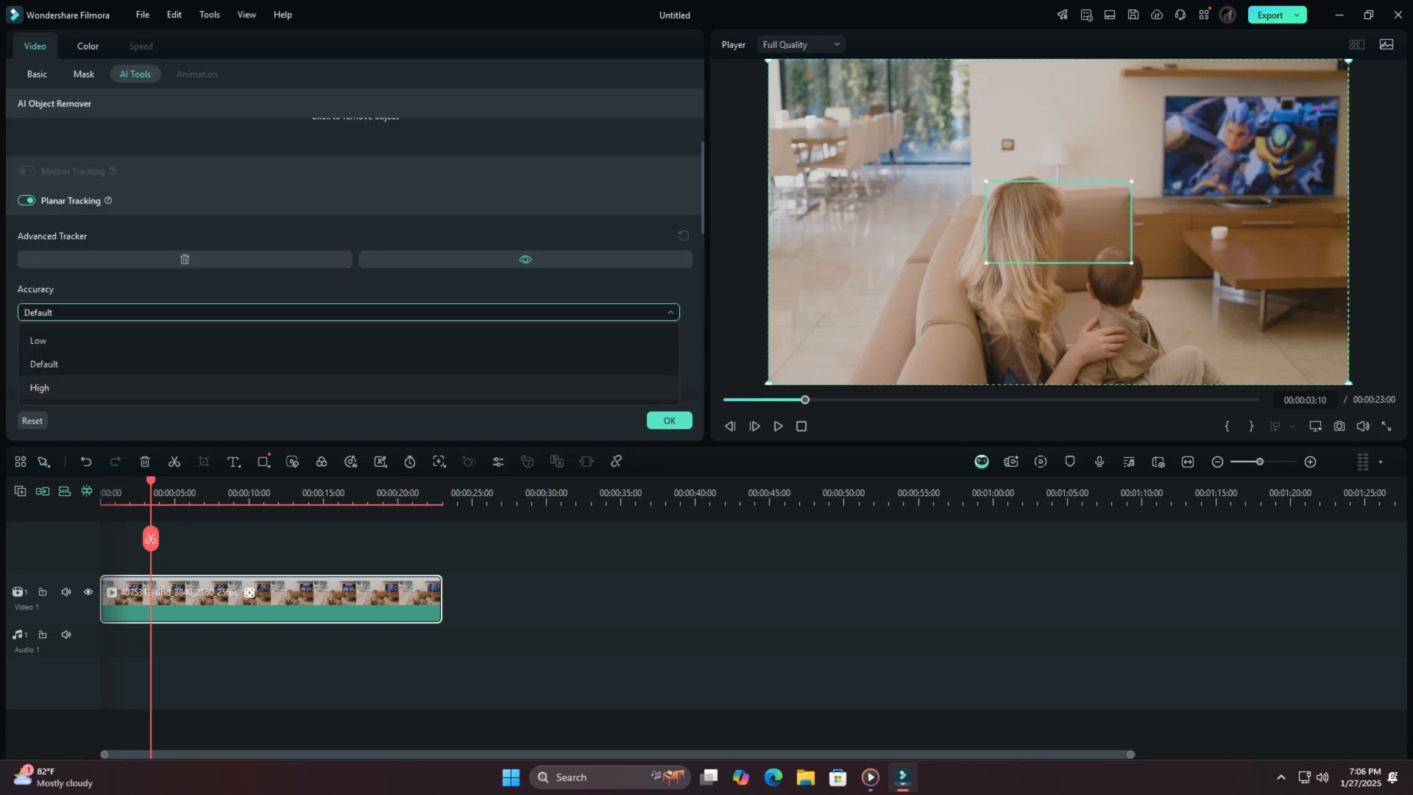
{"action": "left_click", "coordinate": [346, 387]}
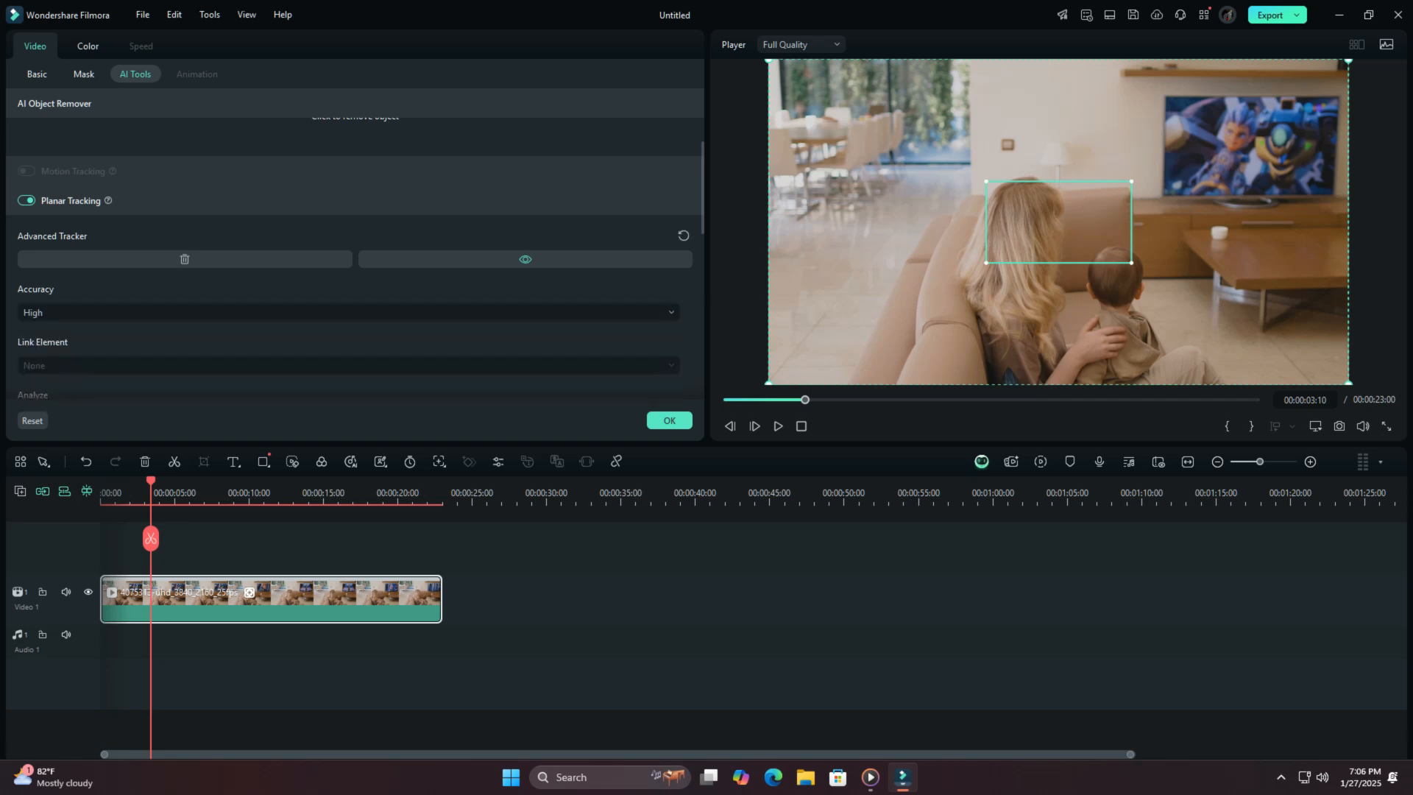
{"action": "left_click", "coordinate": [670, 420]}
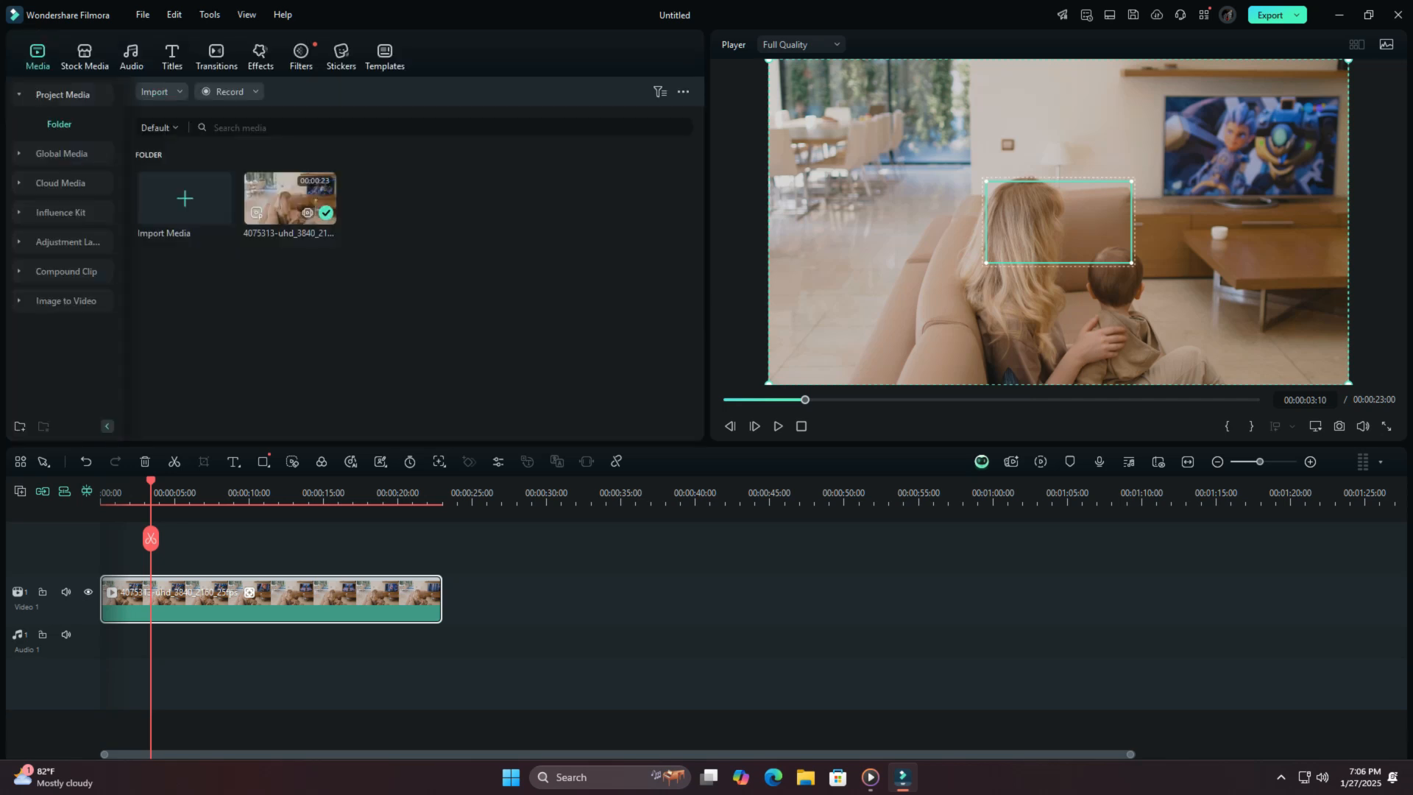
Step: Move the planar tracking frame onto the television and fit its four corners to the corners of the TV screen
{"action": "left_click_drag", "start_coordinate": [1059, 222], "coordinate": [1237, 137]}
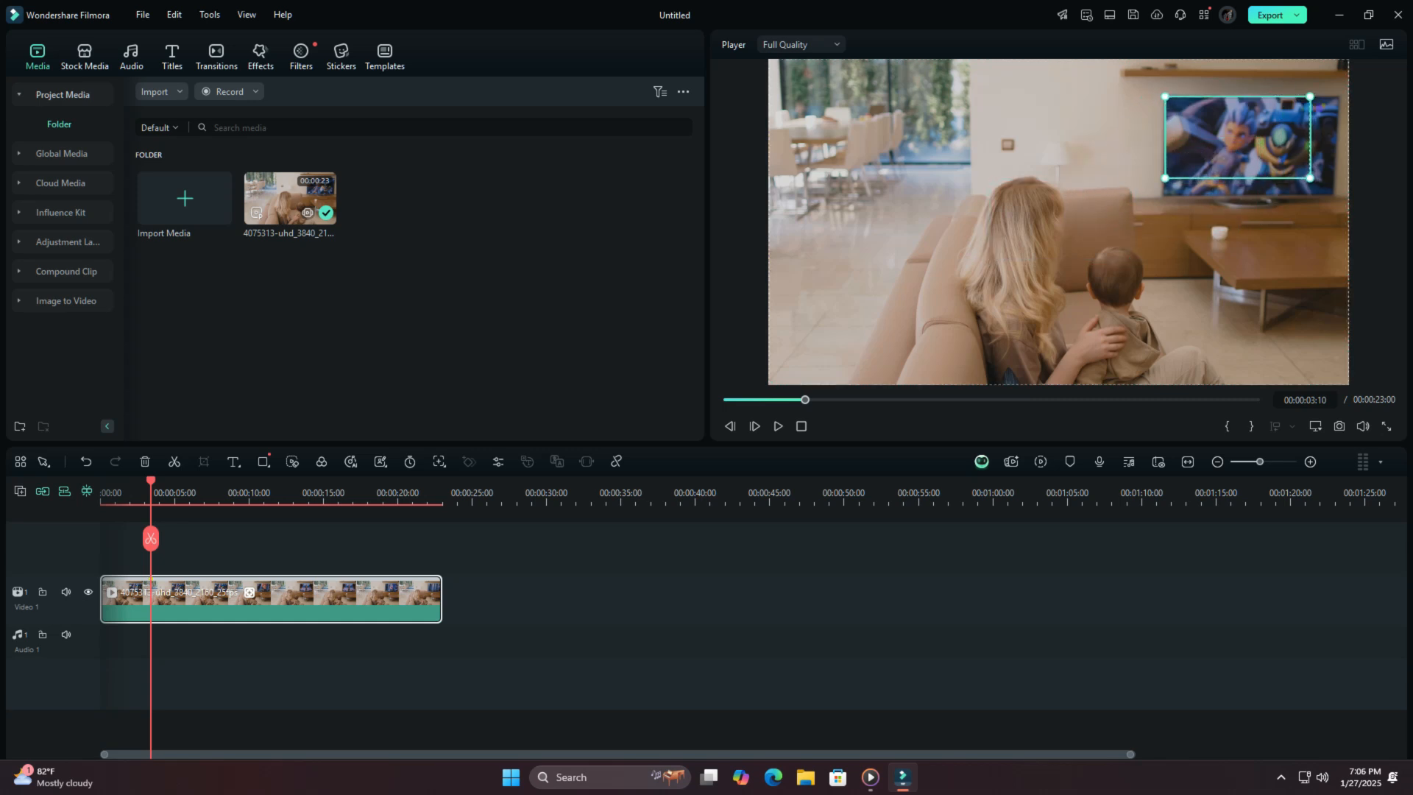
{"action": "left_click_drag", "start_coordinate": [1310, 177], "coordinate": [1335, 191]}
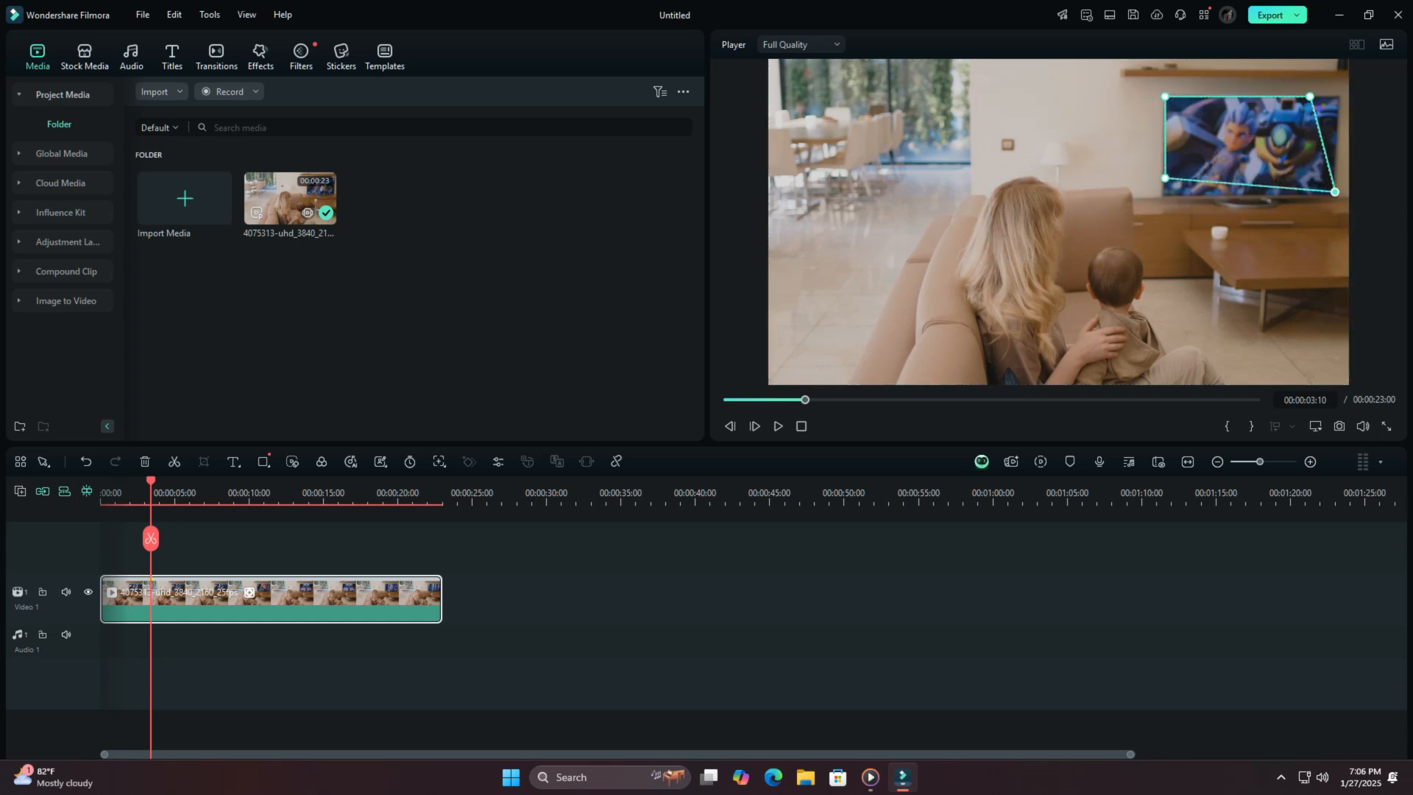
{"action": "left_click_drag", "start_coordinate": [1310, 97], "coordinate": [1340, 98]}
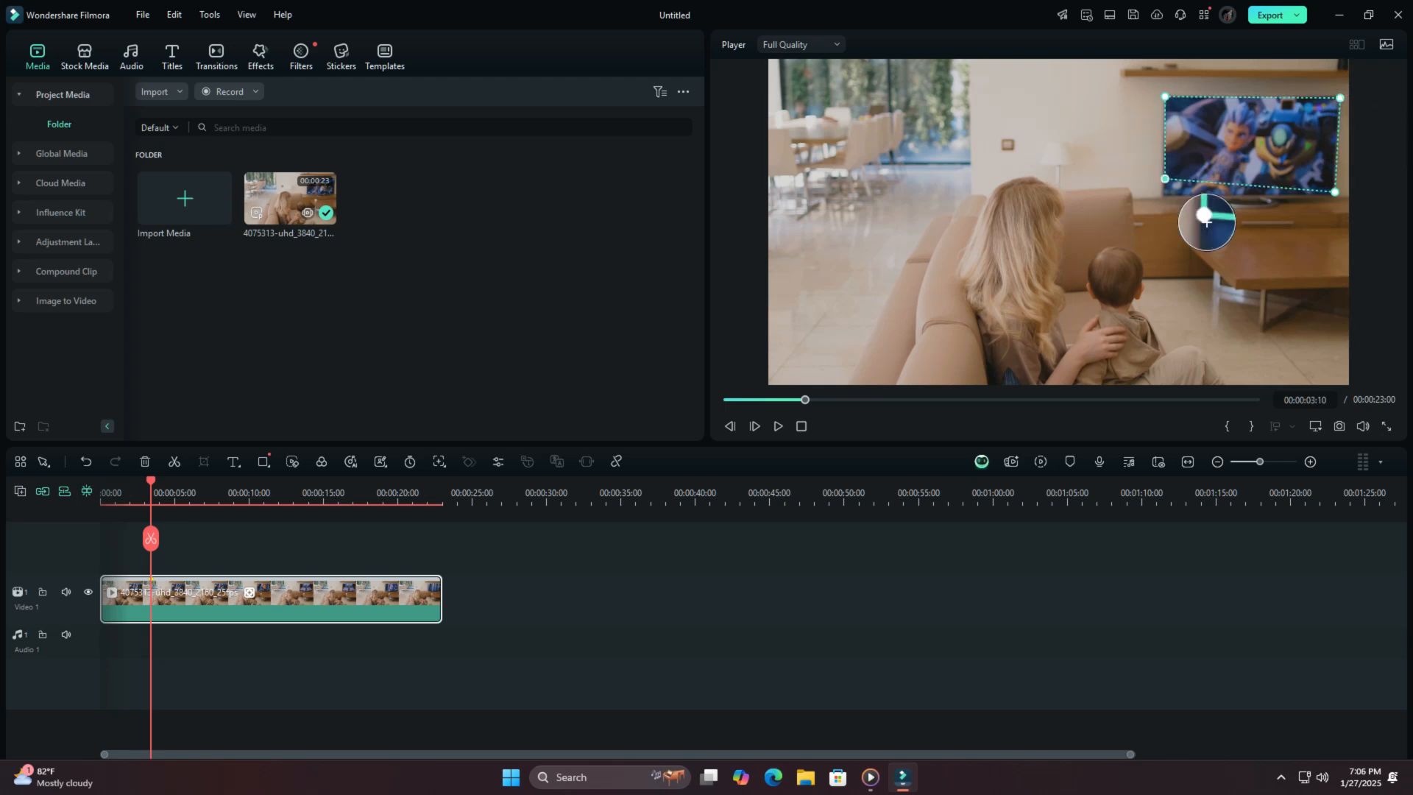
{"action": "left_click_drag", "start_coordinate": [1165, 179], "coordinate": [1163, 196]}
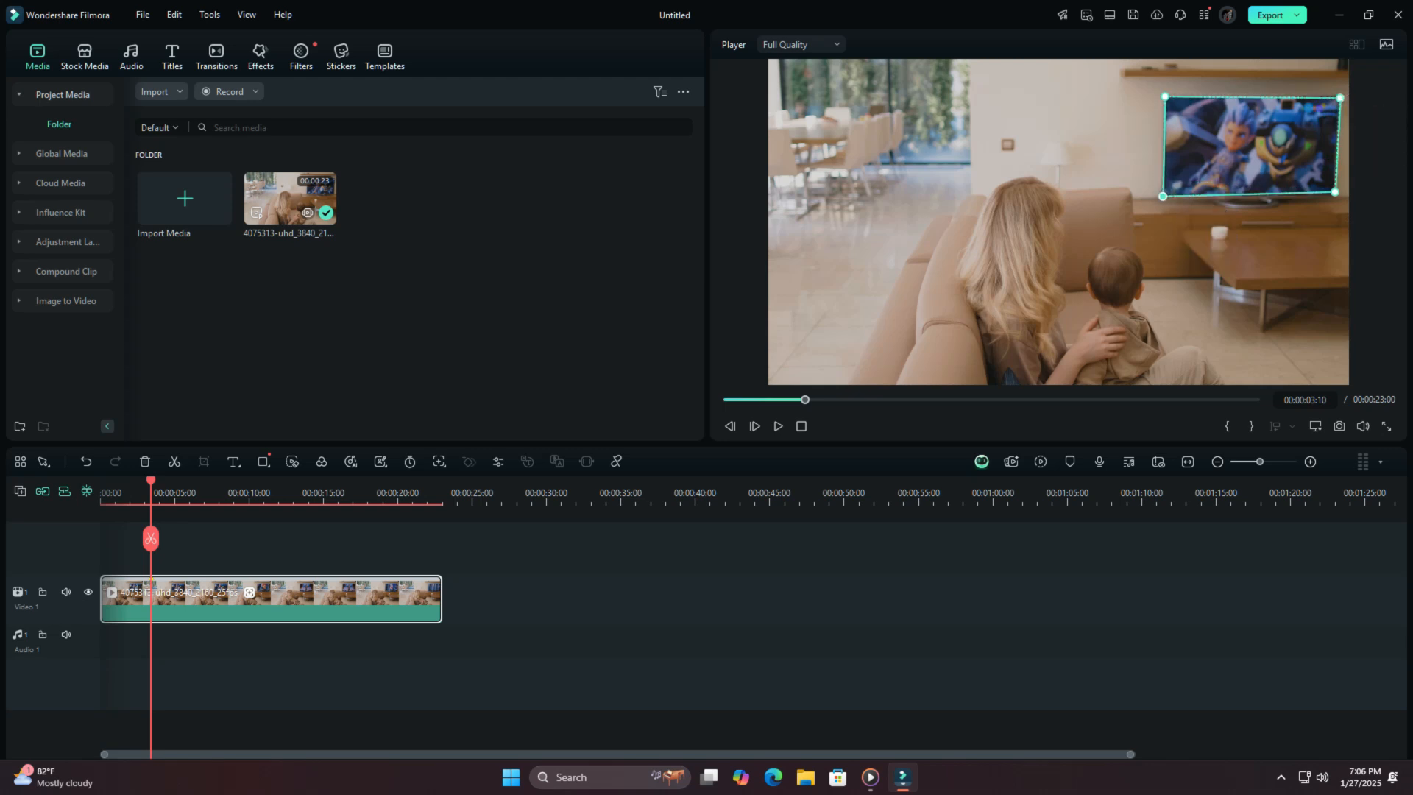
{"action": "left_click_drag", "start_coordinate": [1340, 97], "coordinate": [1341, 94]}
{"action": "left_click_drag", "start_coordinate": [1335, 192], "coordinate": [1338, 194]}
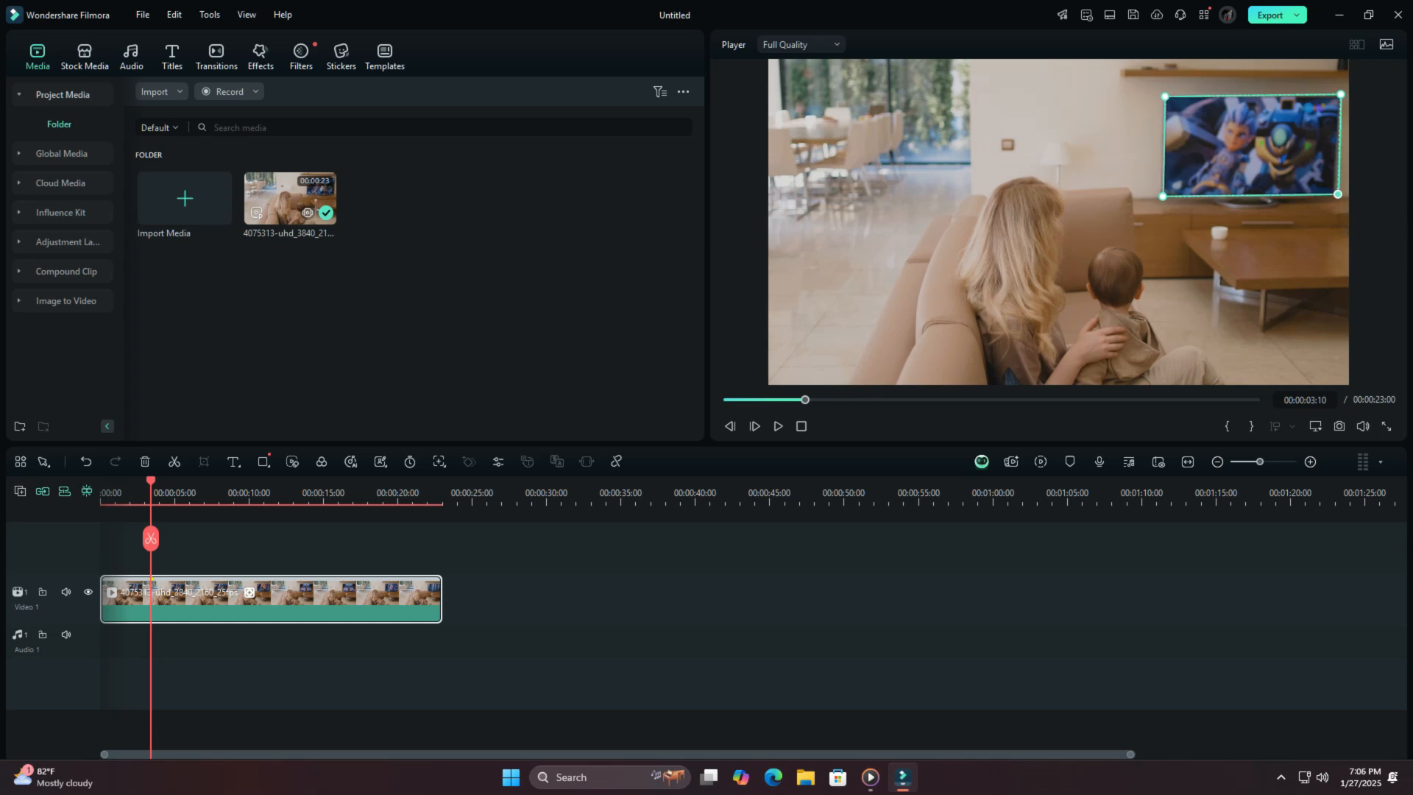
{"action": "left_click_drag", "start_coordinate": [1341, 95], "coordinate": [1338, 97]}
{"action": "left_click_drag", "start_coordinate": [1338, 195], "coordinate": [1335, 196]}
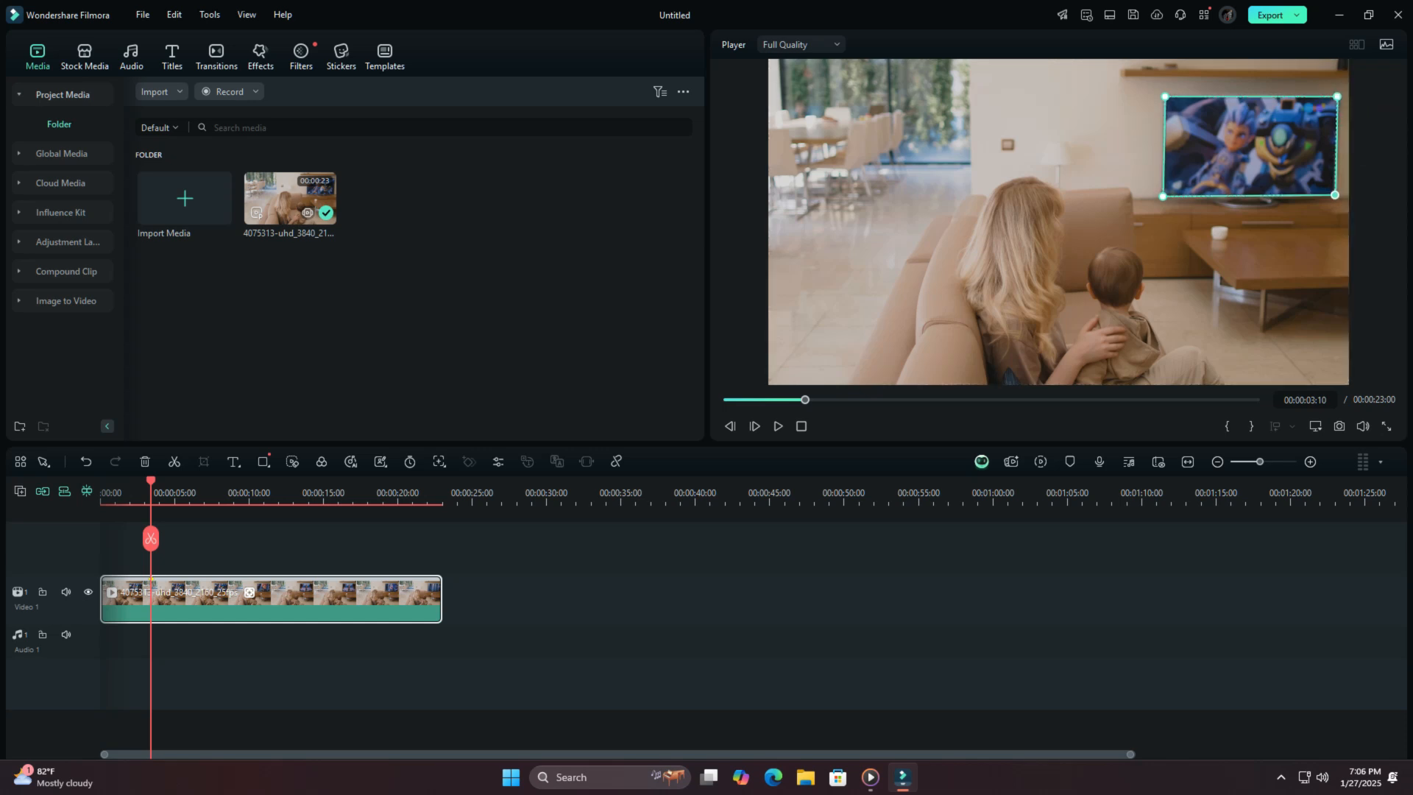
{"action": "key", "text": "Right"}
Step: Analyze the planar tracking forward from 00:00:01:15 on the living-room clip and stop it at about 00:00:01:23
{"action": "key", "text": "alt+e"}
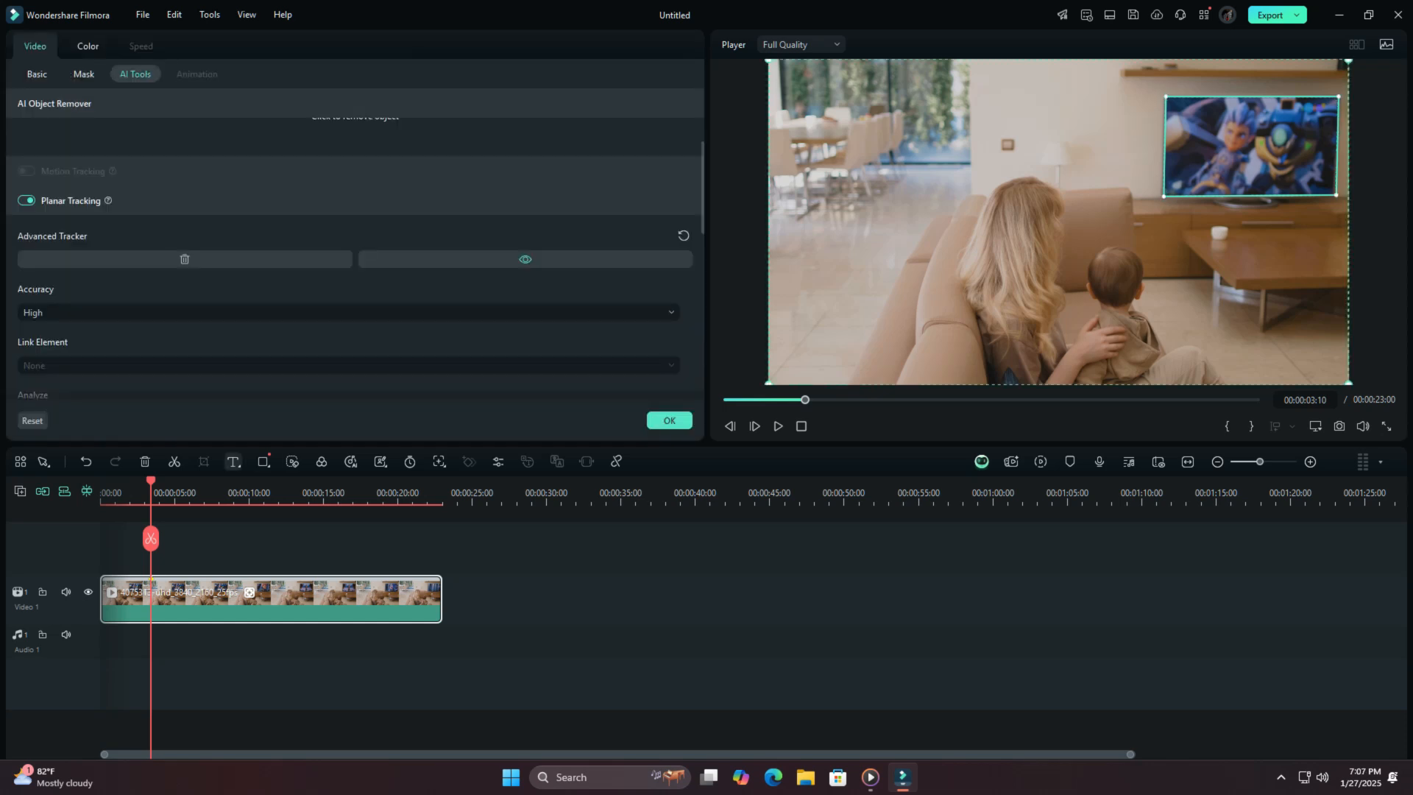
{"action": "scroll", "coordinate": [353, 258], "scroll_direction": "down", "scroll_amount": 3}
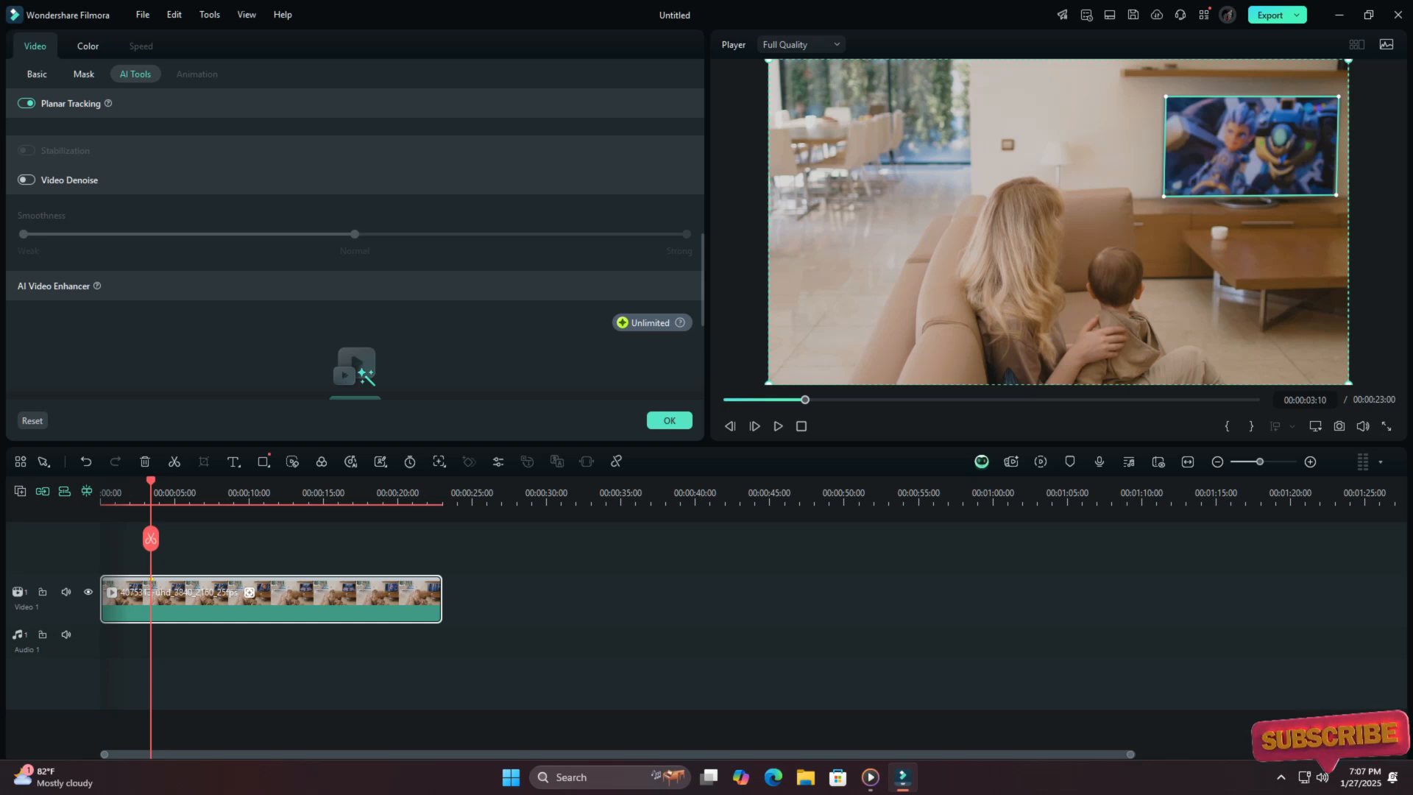
{"action": "left_click_drag", "start_coordinate": [150, 480], "coordinate": [123, 480]}
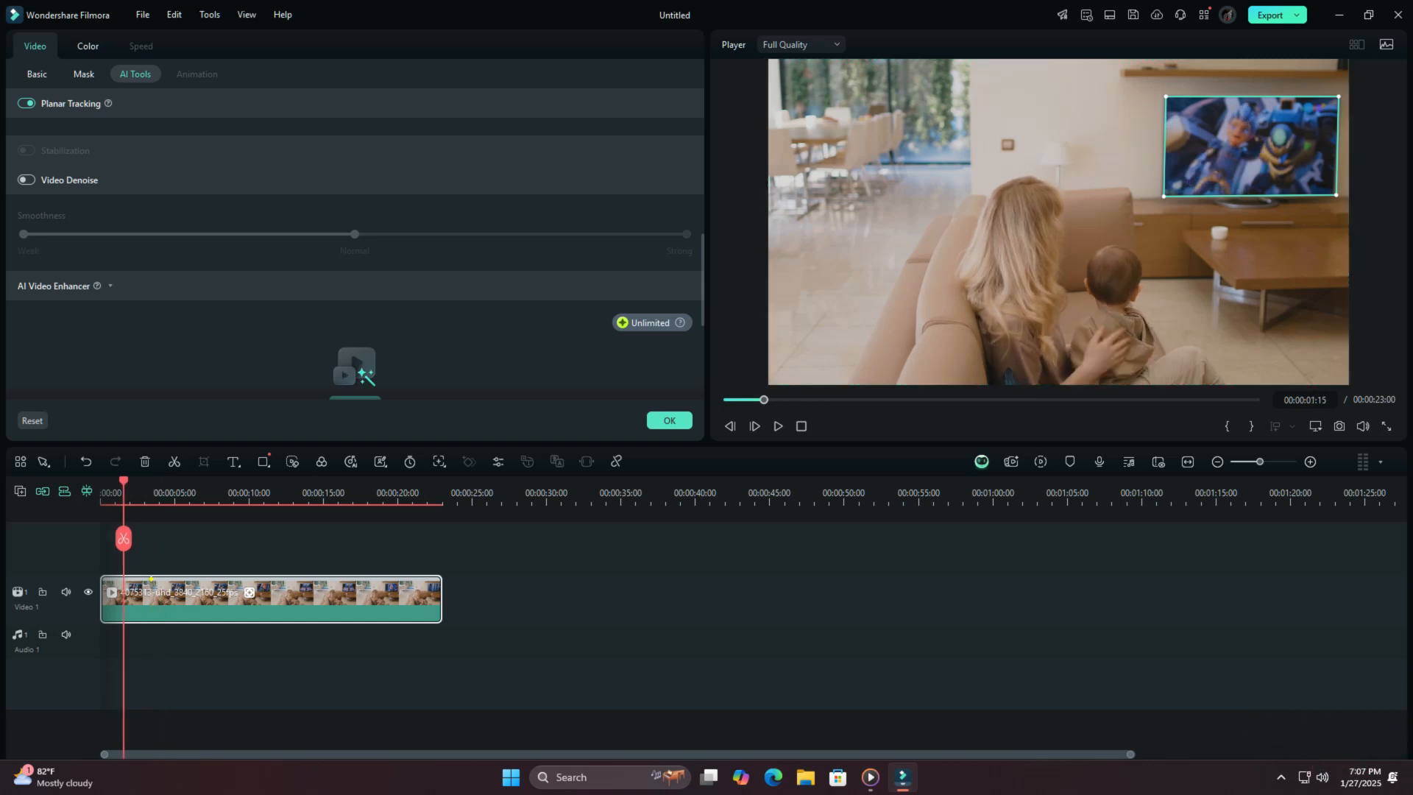
{"action": "scroll", "coordinate": [353, 298], "scroll_direction": "up", "scroll_amount": 2}
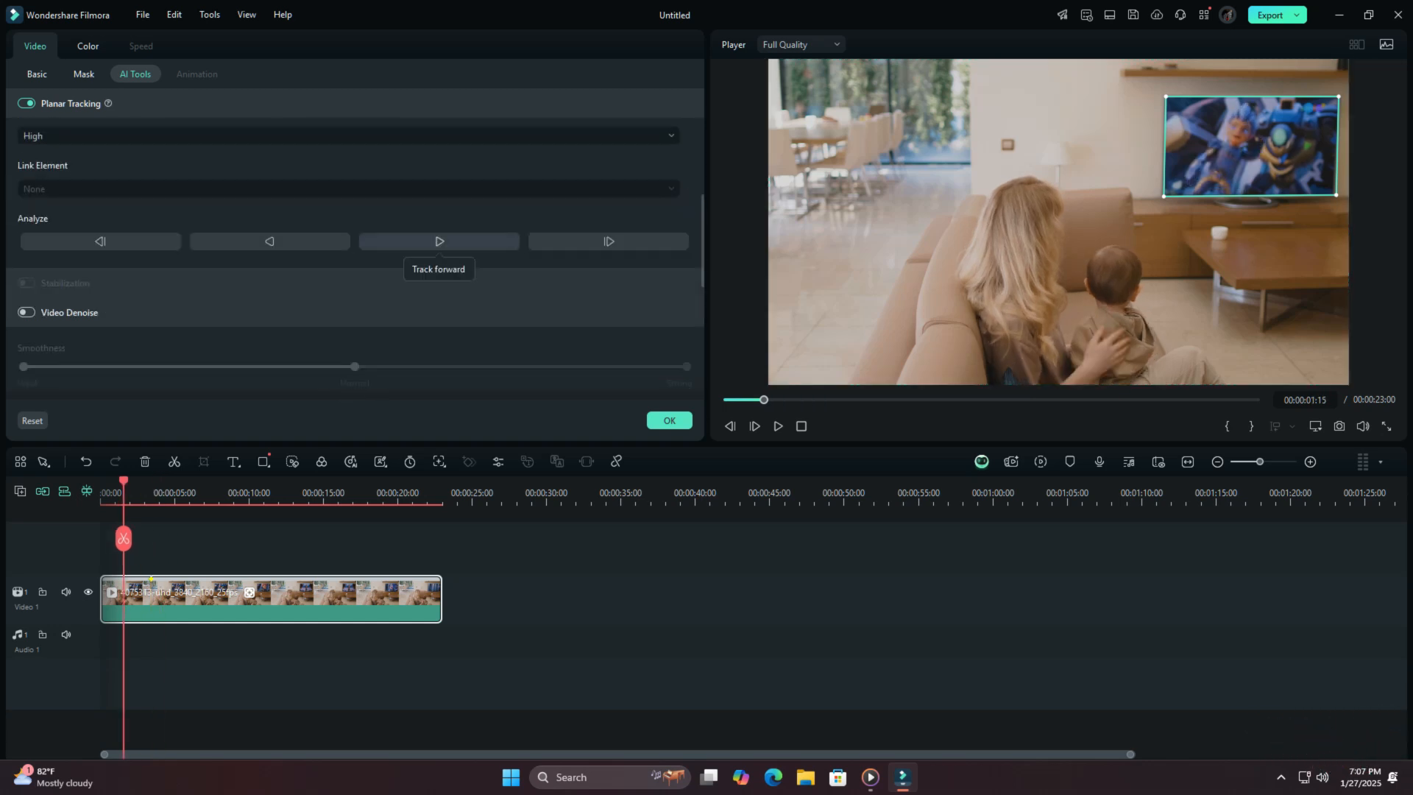
{"action": "left_click", "coordinate": [439, 241]}
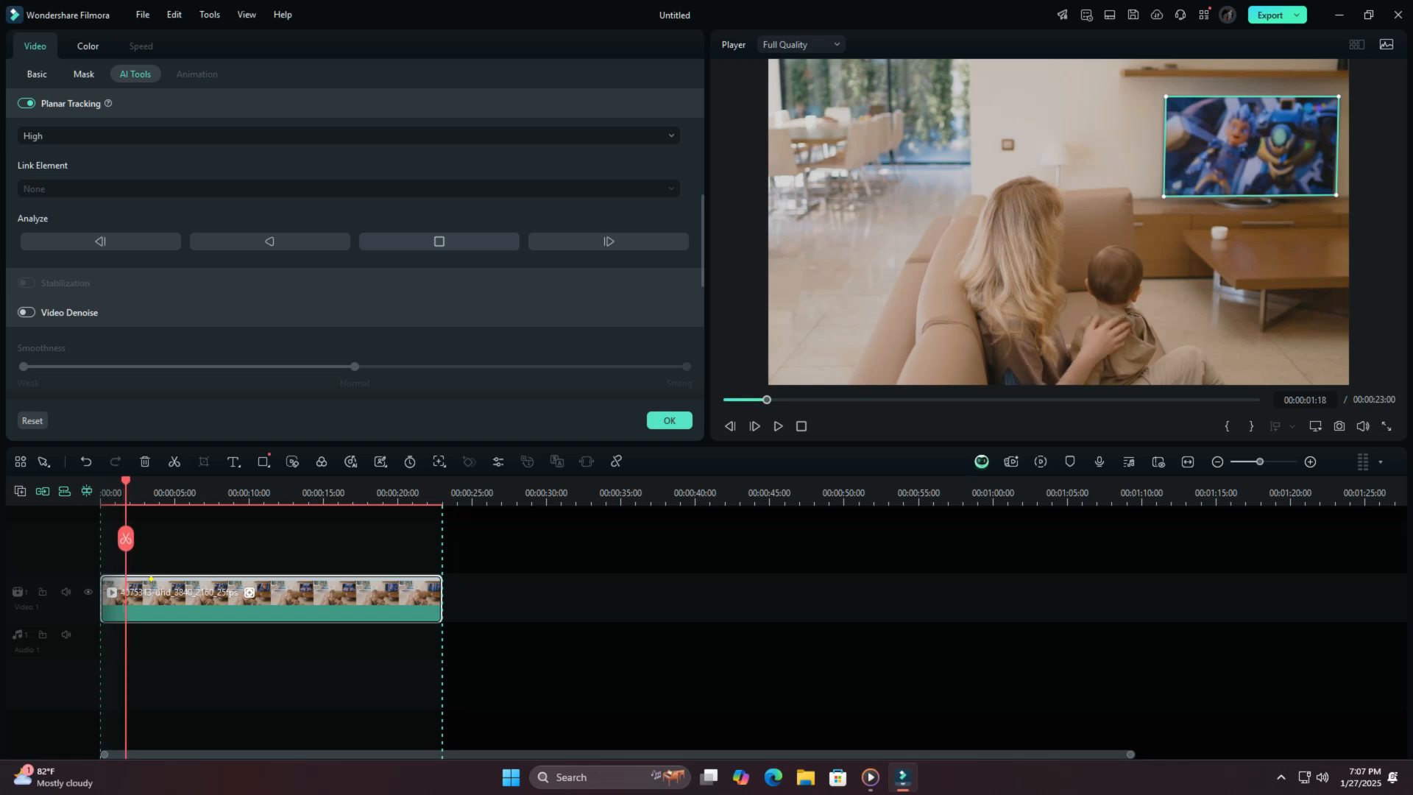
{"action": "left_click", "coordinate": [440, 241]}
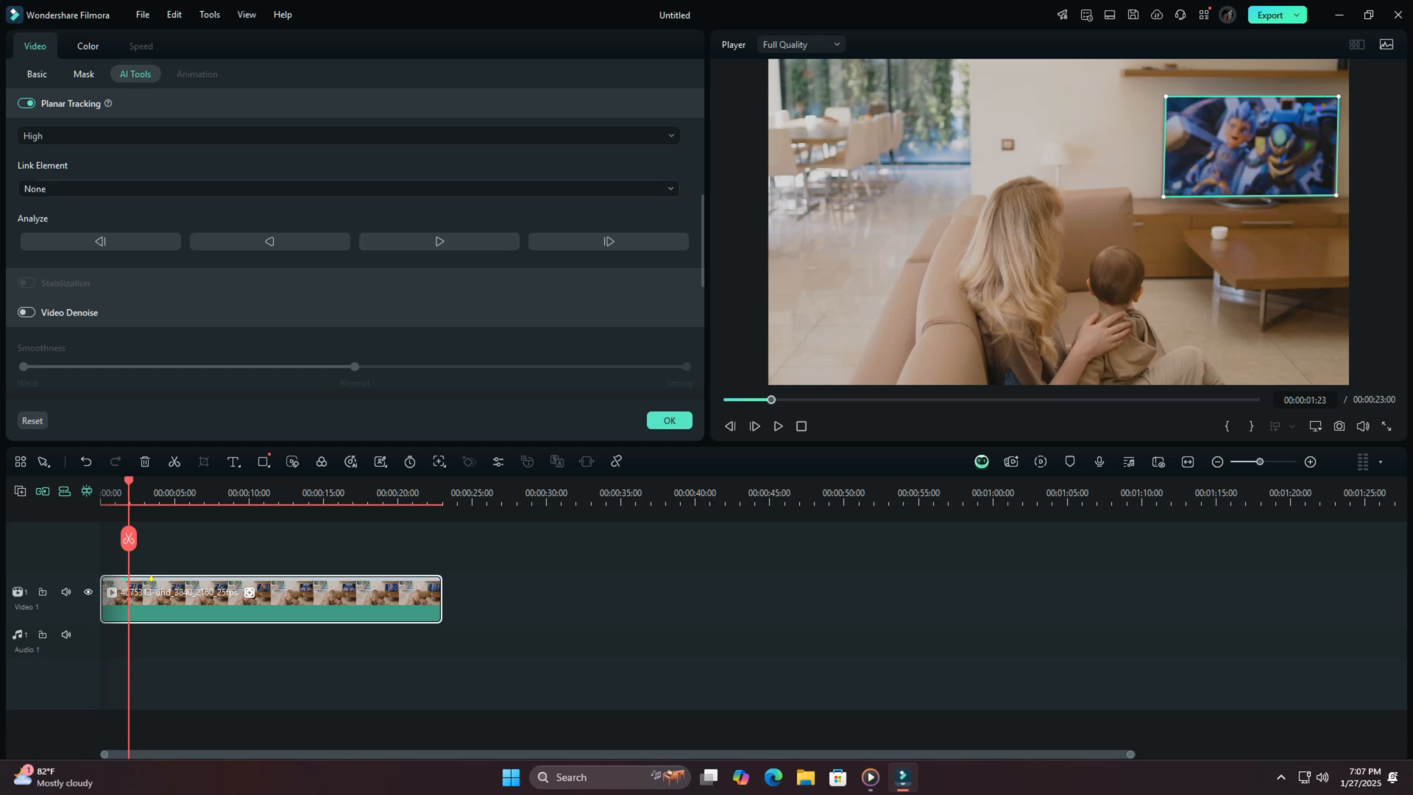
Step: Import filmora clip 6.mp4 from the Output folder as the planar tracker's link element and accept the clip settings
{"action": "left_click", "coordinate": [346, 189]}
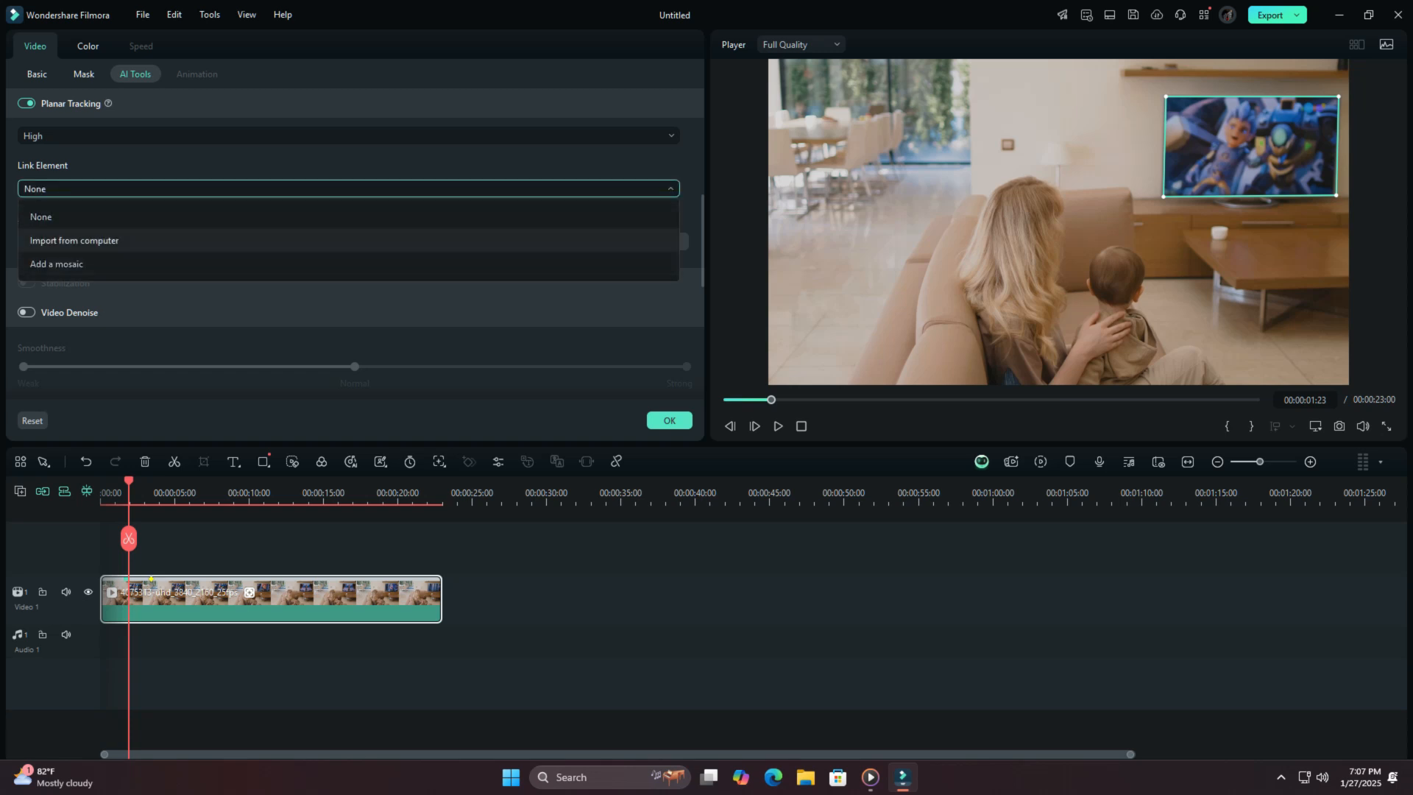
{"action": "left_click", "coordinate": [74, 241]}
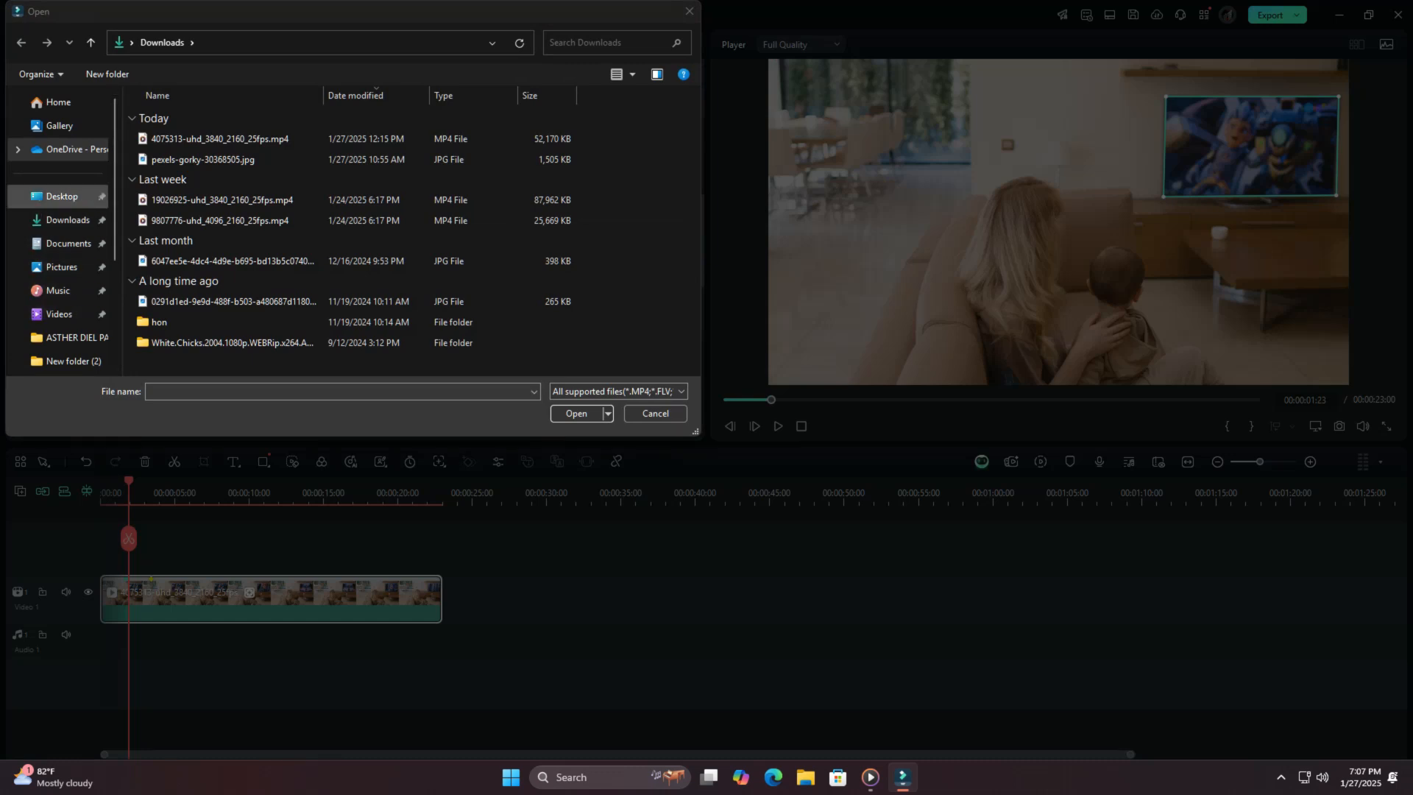
{"action": "left_click", "coordinate": [62, 196]}
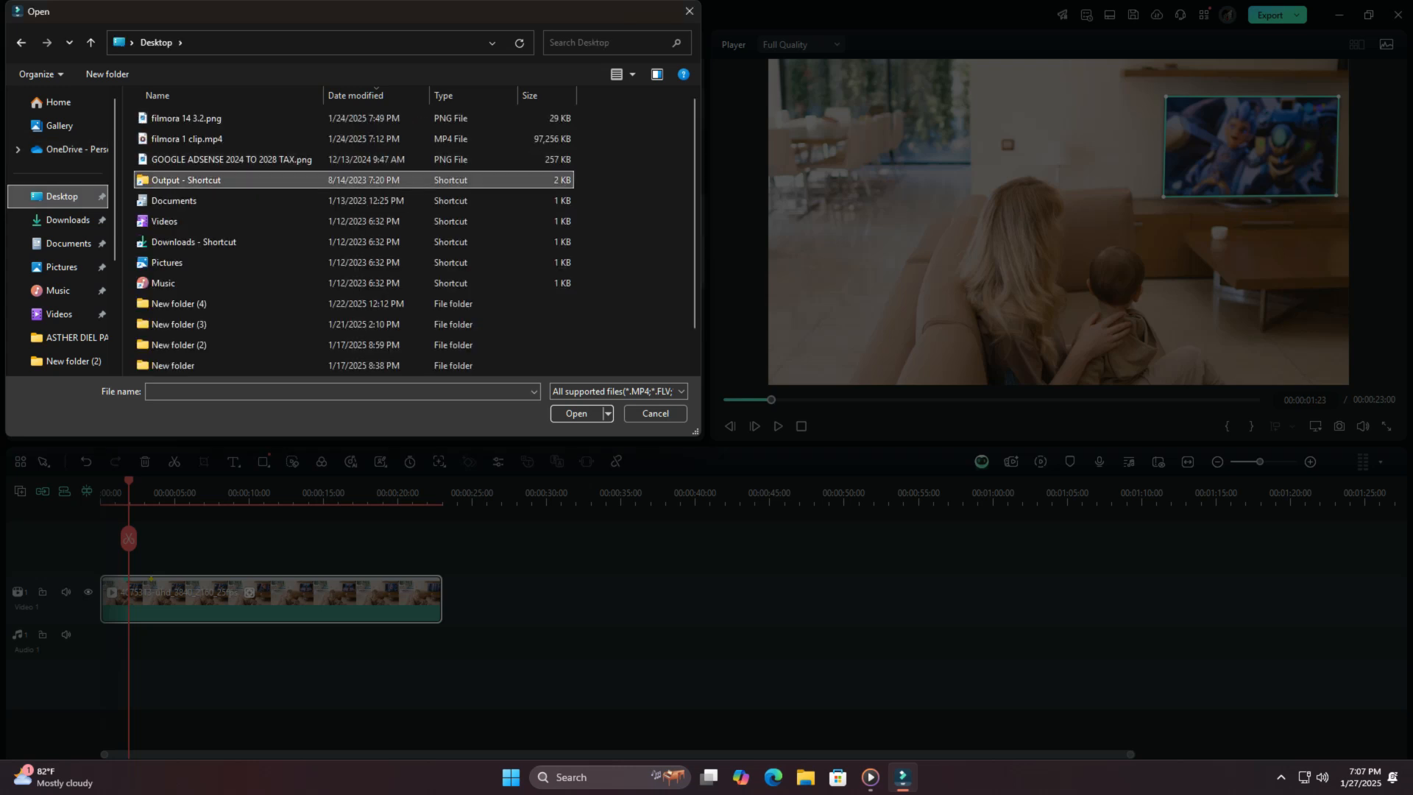
{"action": "double_click", "coordinate": [184, 180]}
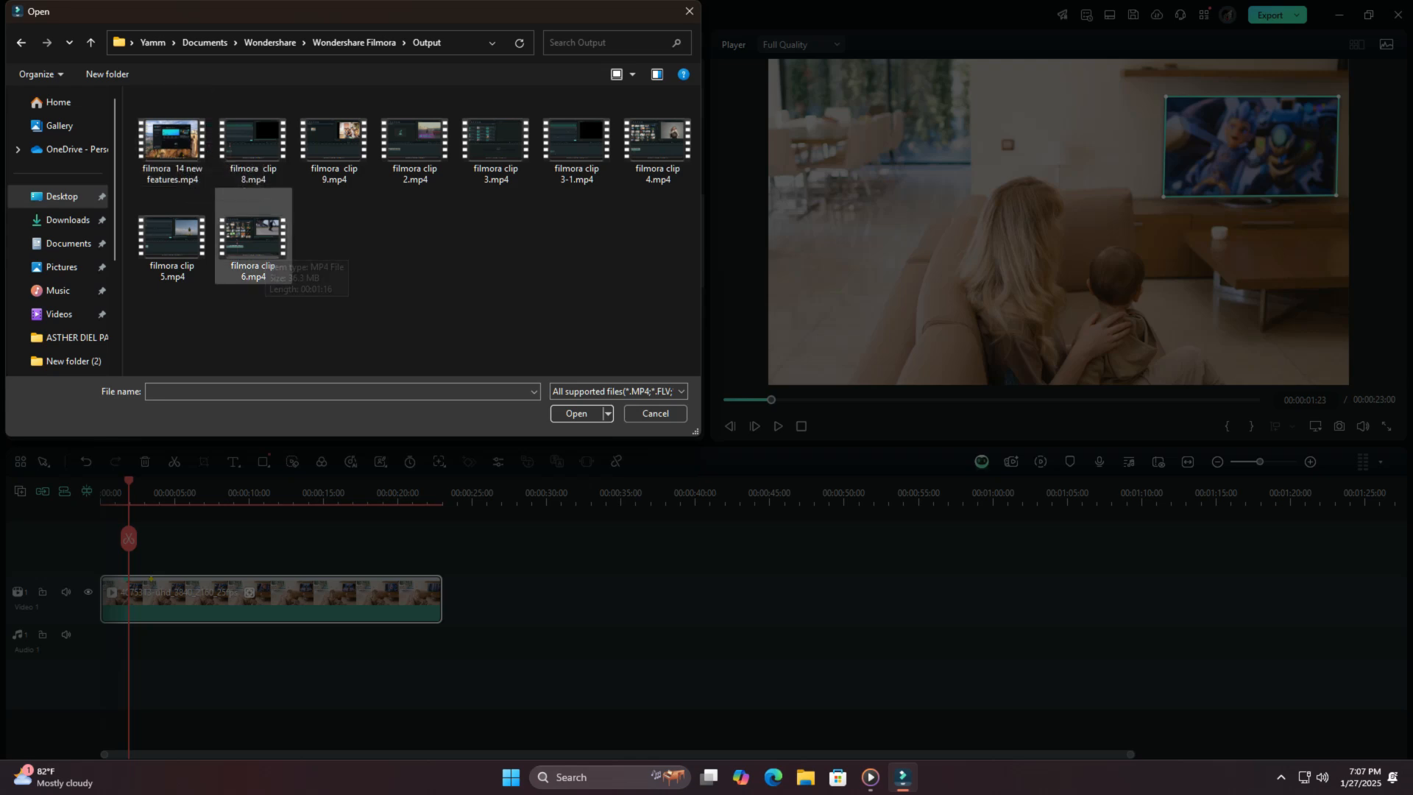
{"action": "left_click", "coordinate": [253, 235]}
{"action": "left_click", "coordinate": [577, 413]}
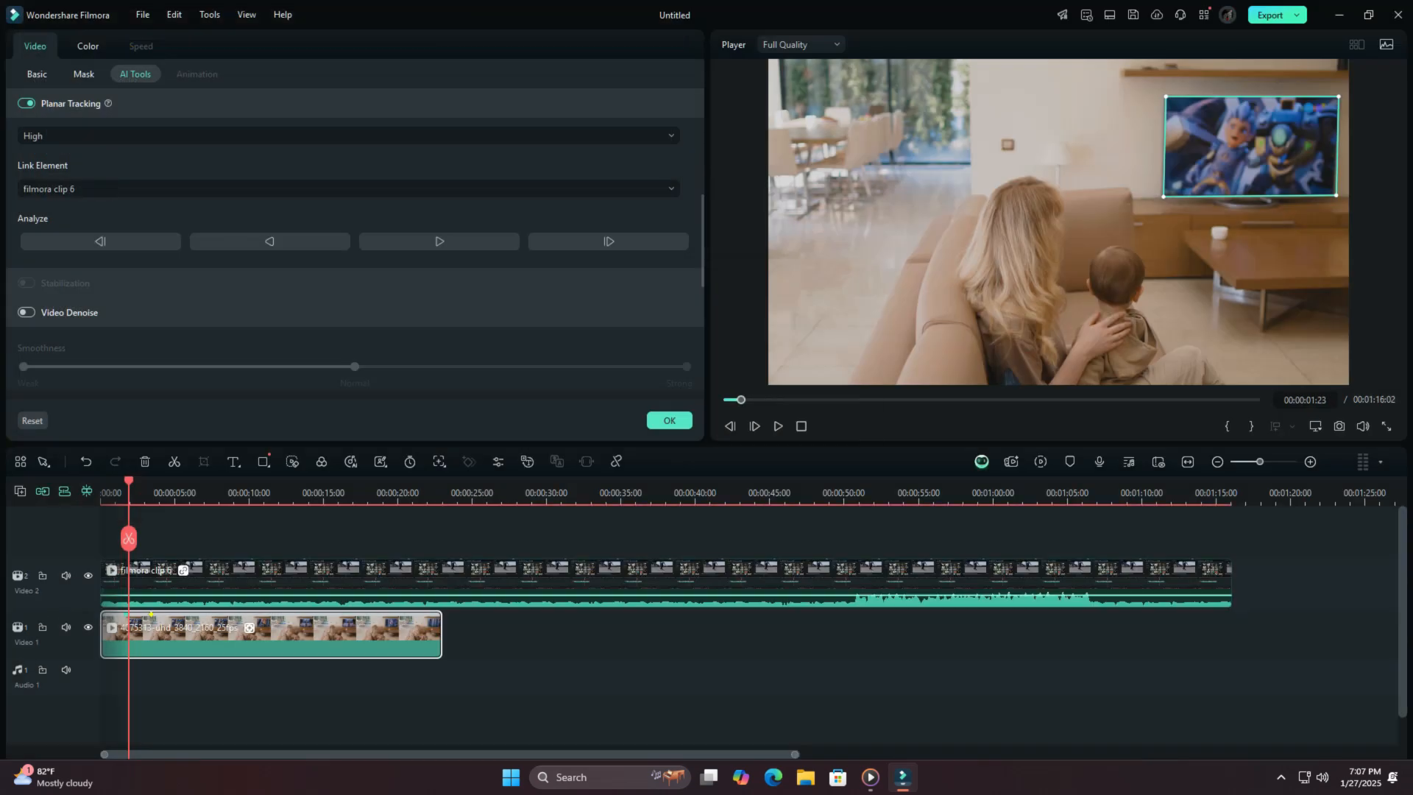
{"action": "left_click", "coordinate": [669, 420]}
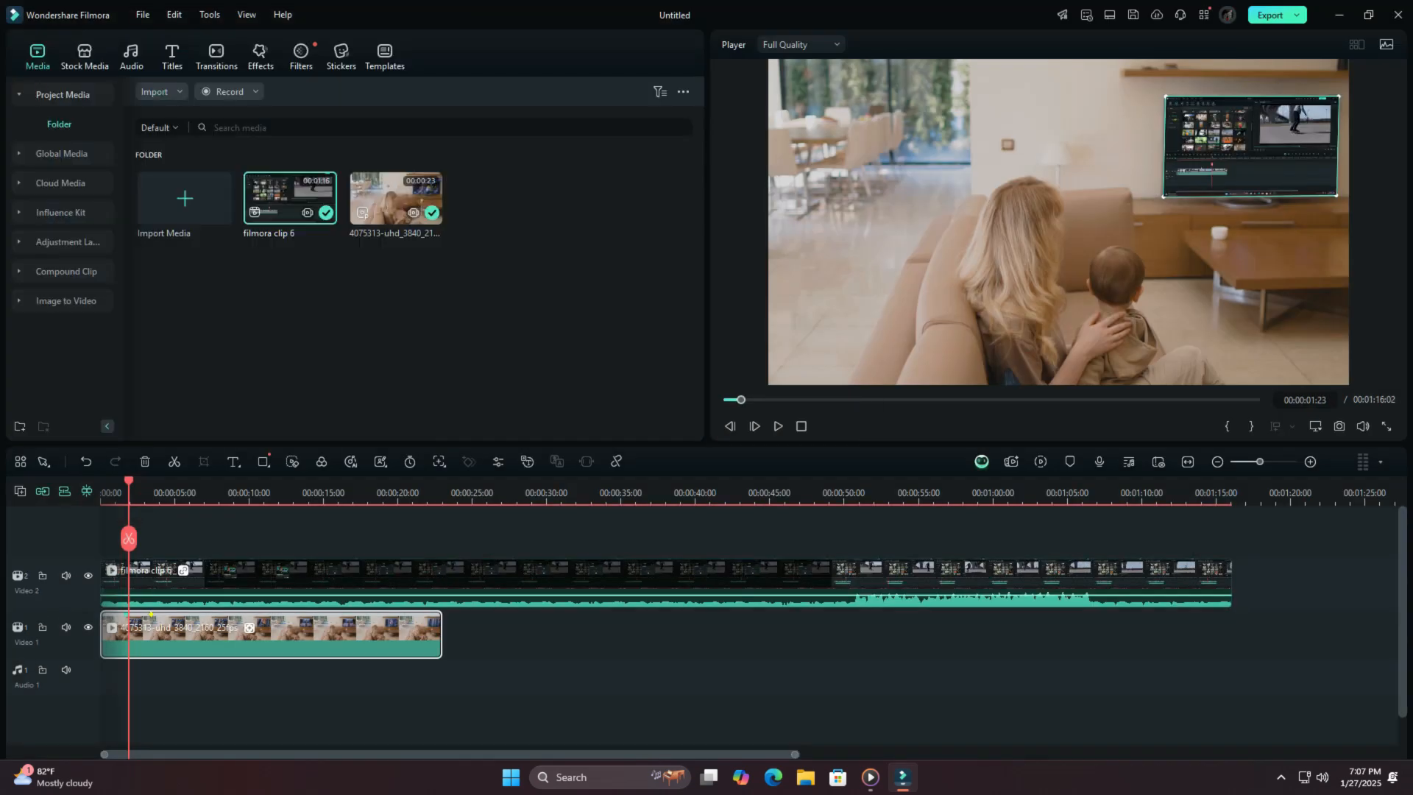
Step: Play the sequence from the start to about 00:00:15:07 to check the linked clip on the TV screen
{"action": "left_click_drag", "start_coordinate": [741, 400], "coordinate": [724, 399]}
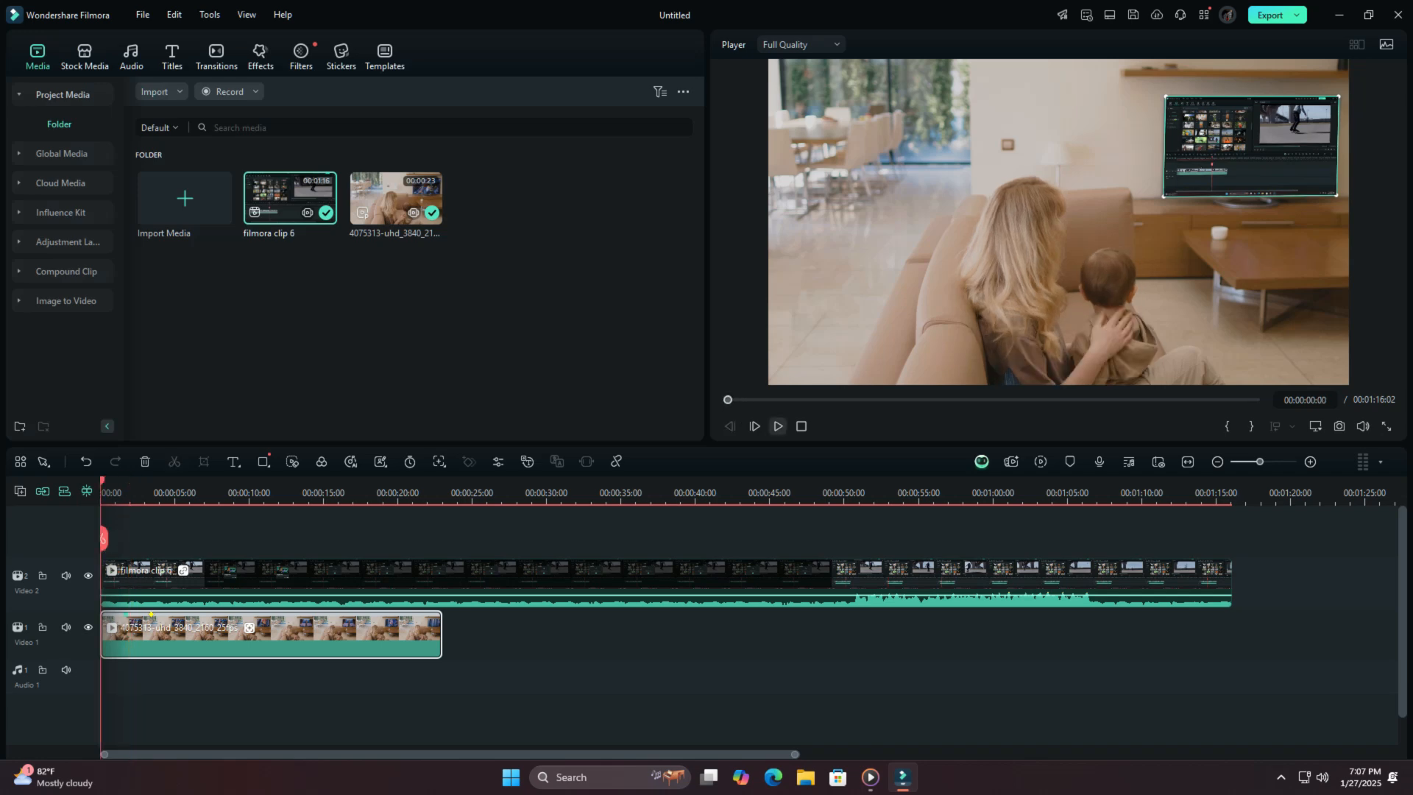
{"action": "left_click", "coordinate": [778, 426]}
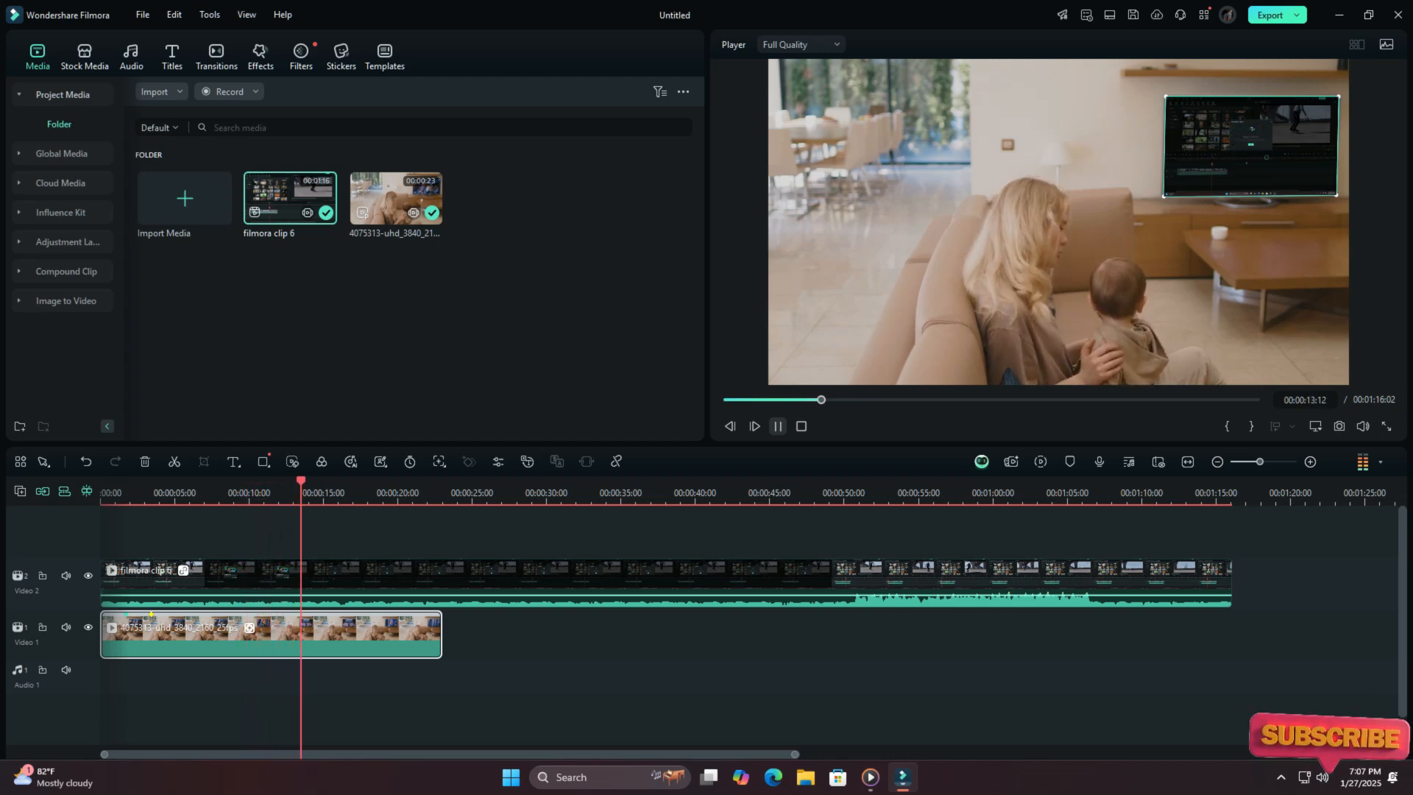
{"action": "left_click", "coordinate": [778, 426]}
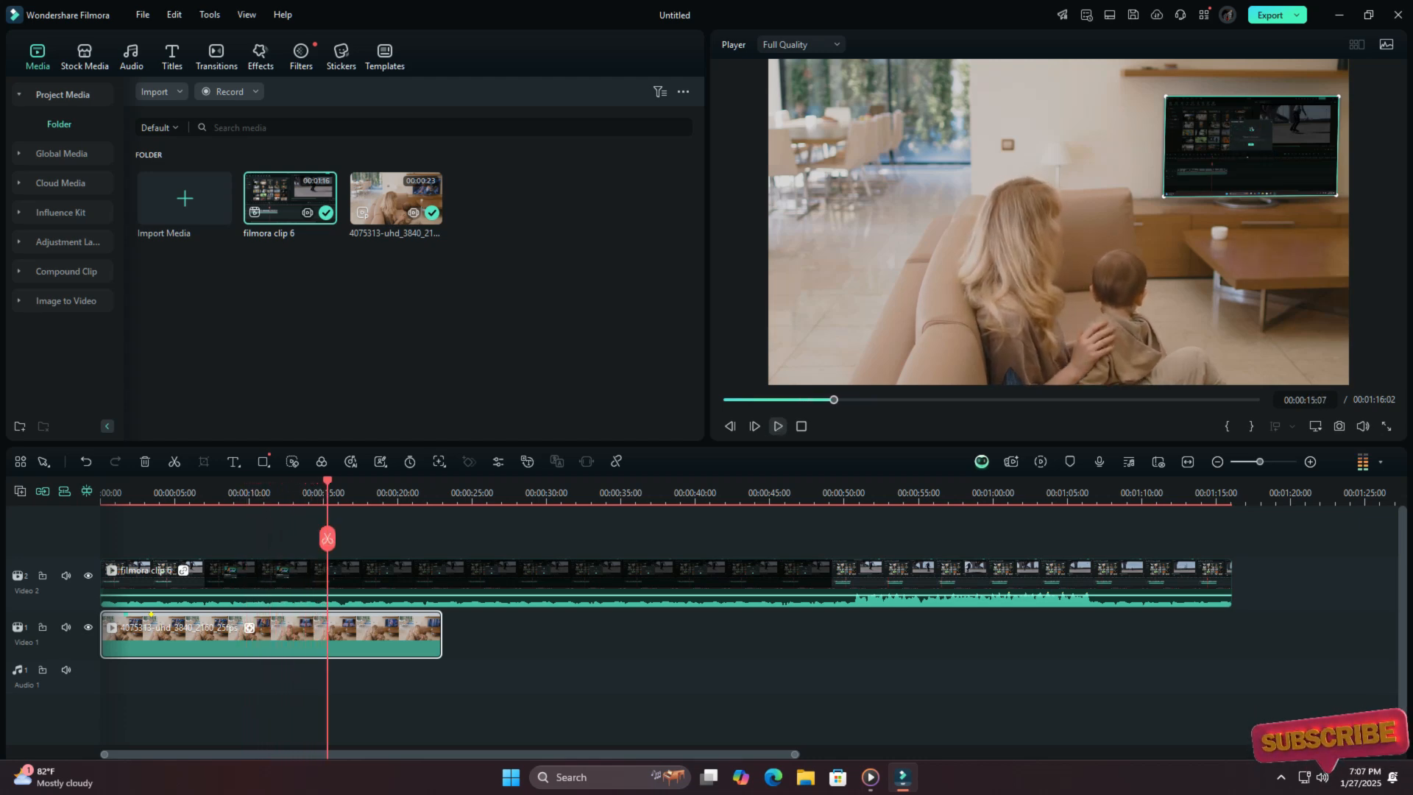